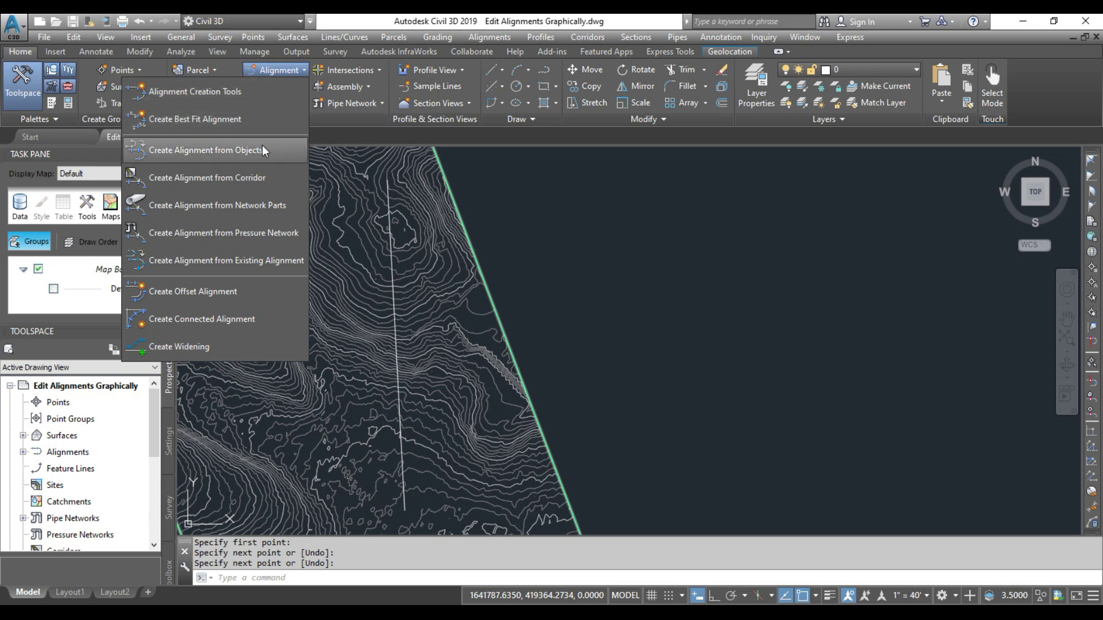
Create a centerline alignment named Section_1 from the long line crossing the contours, accepting its direction and the default settings
left_click(404, 469)
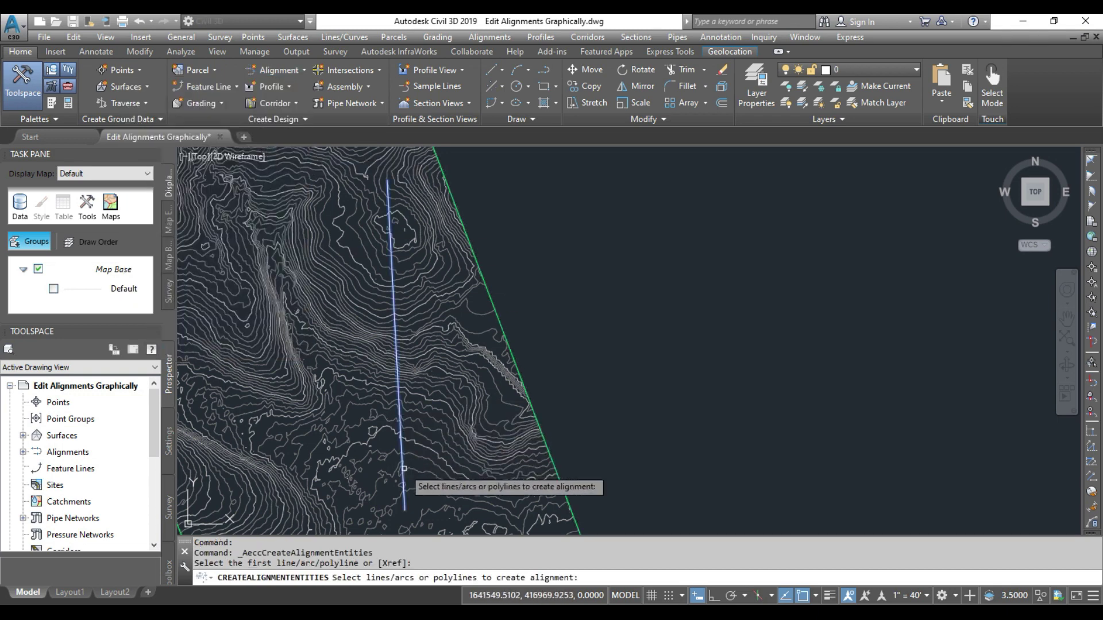
key("Return")
key("Return")
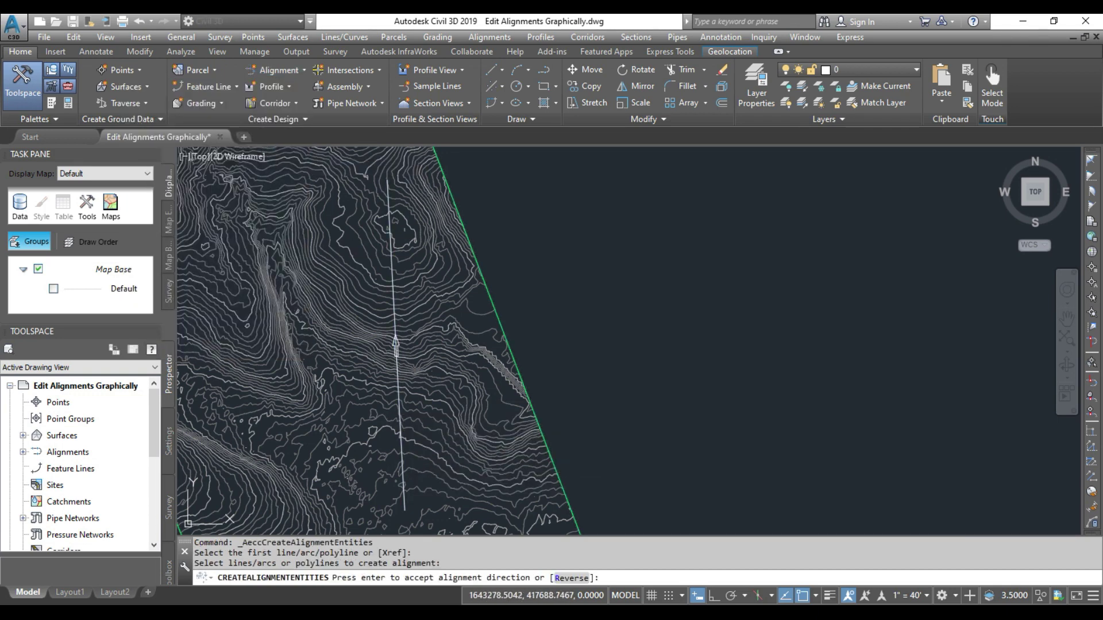
type("Section_1")
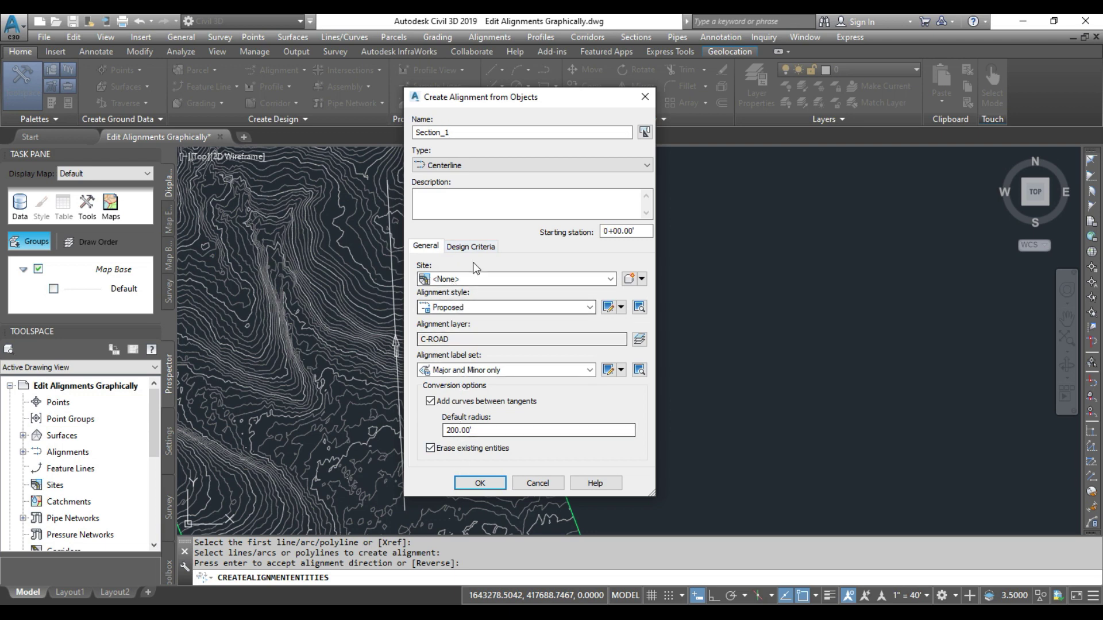
left_click(475, 247)
left_click(432, 248)
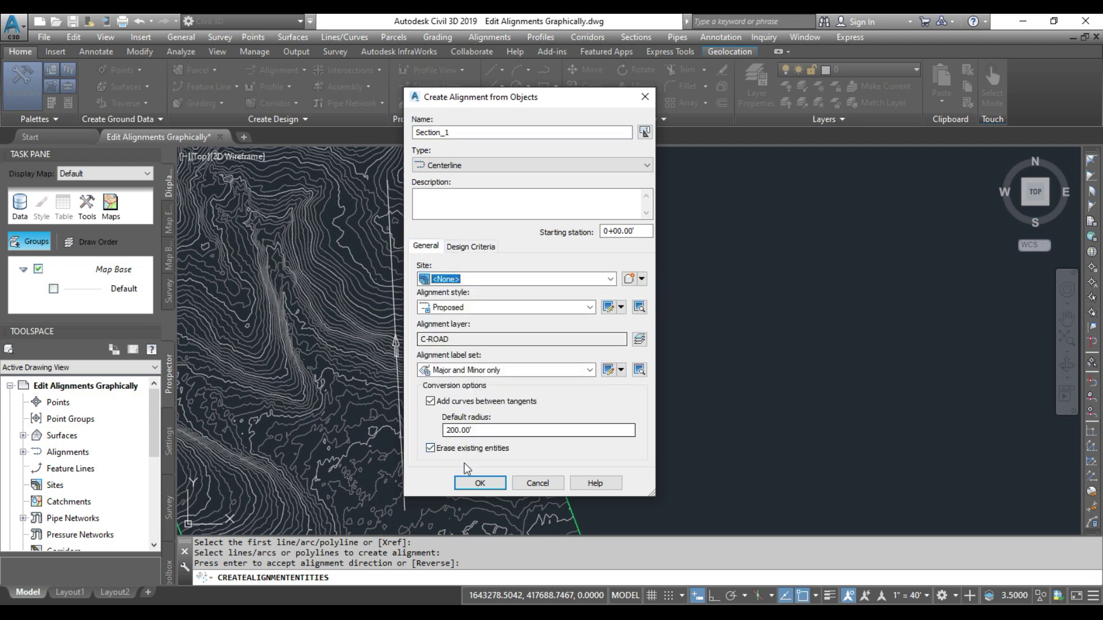
left_click(479, 483)
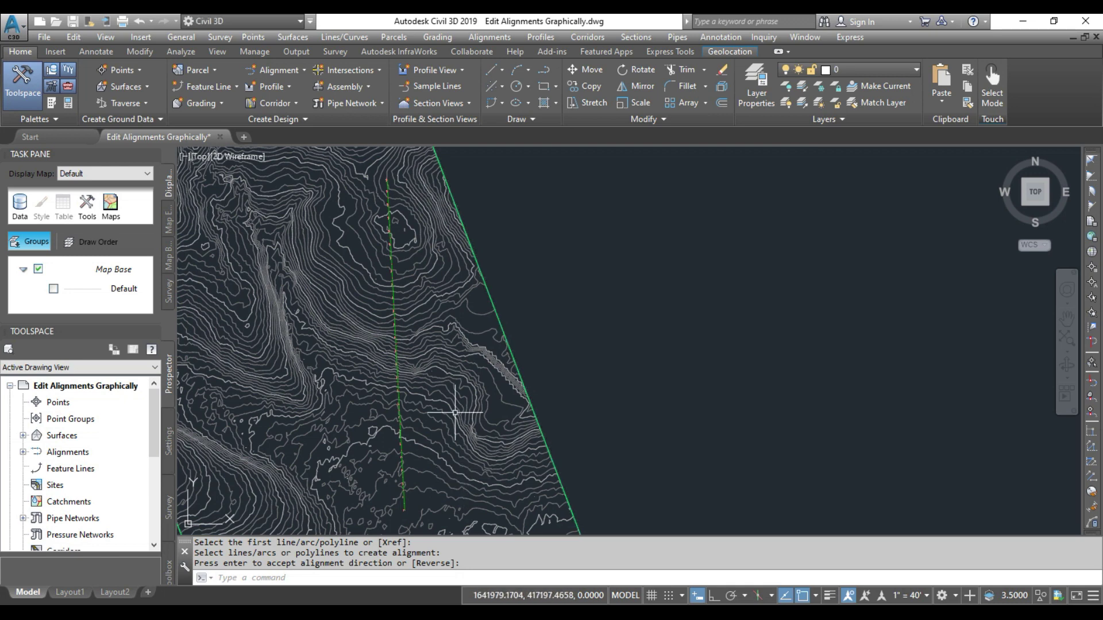
Start a profile from surface for alignment Section_1 and add the EG surface to its profile list
left_click(546, 38)
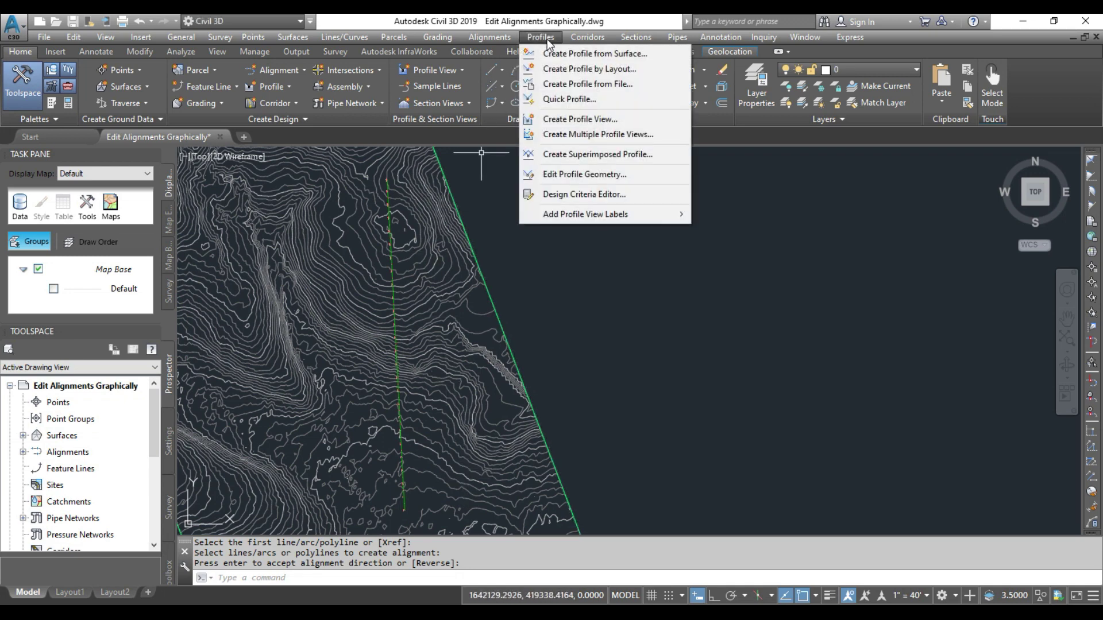
left_click(657, 53)
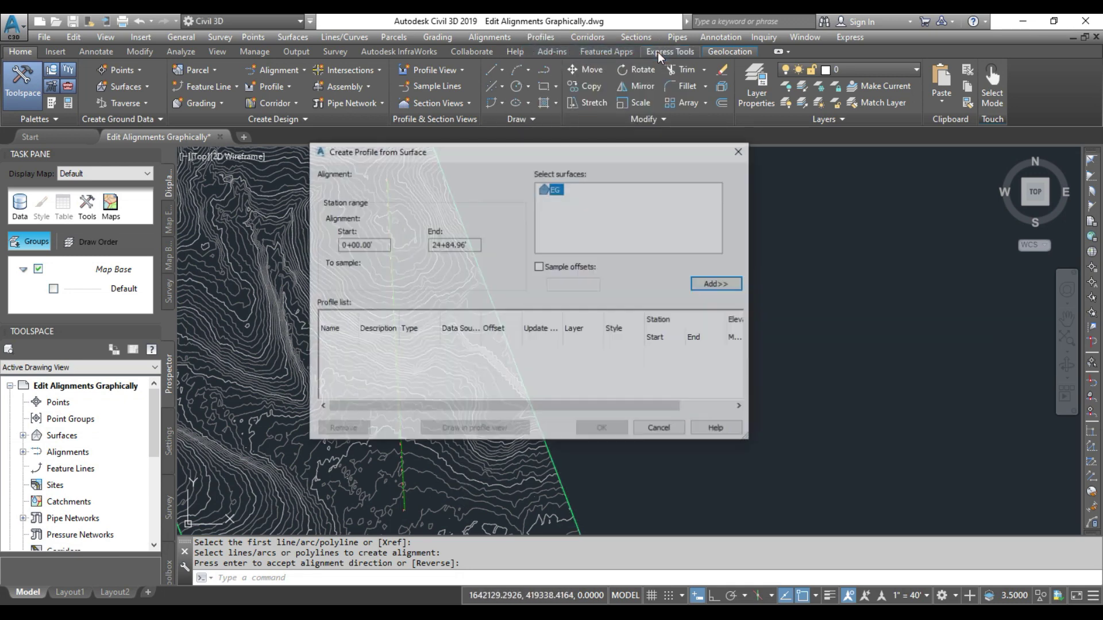
left_click(399, 188)
left_click(402, 198)
left_click(626, 189)
left_click(715, 284)
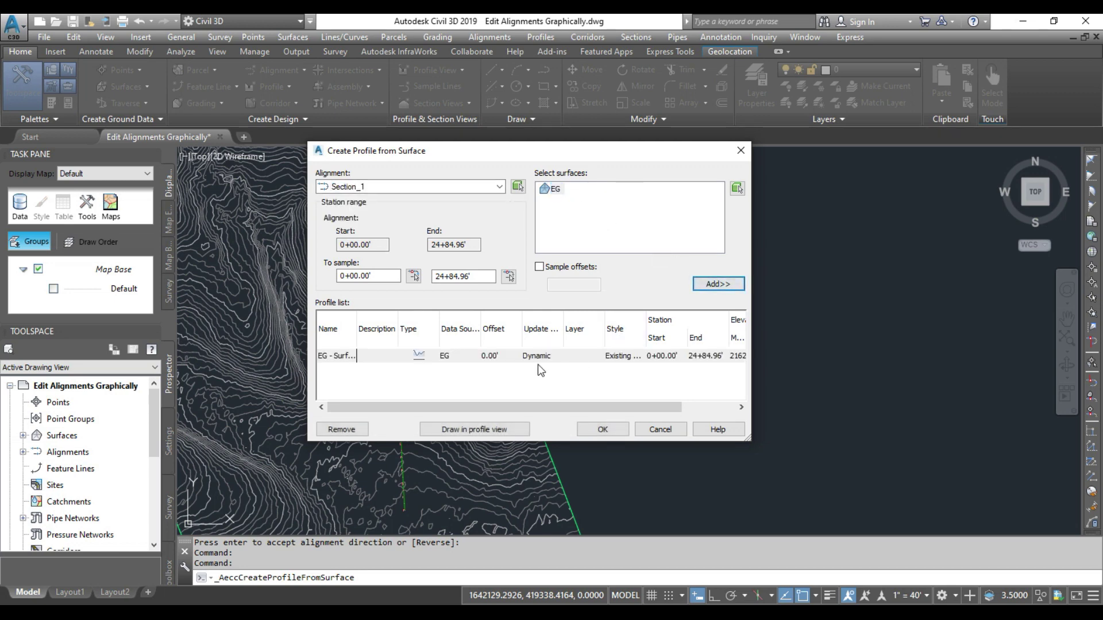
Draw the sampled profile in a profile view with default settings, placing its origin in the empty area east of the surface
left_click(474, 430)
left_click(590, 446)
left_click(701, 336)
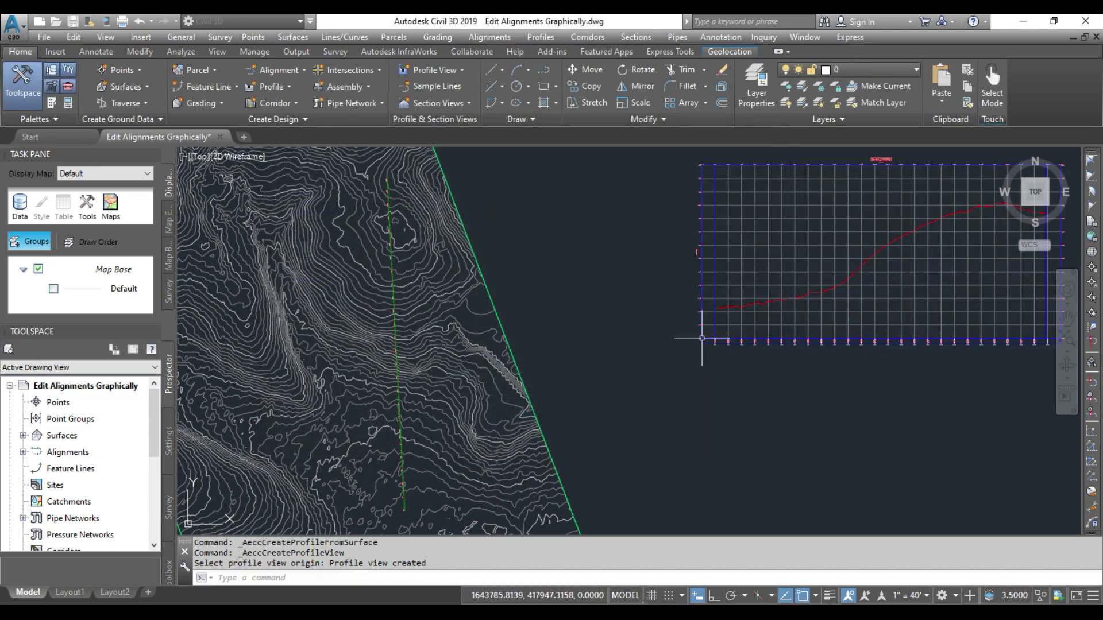
middle_click_drag(805, 304, 506, 355)
scroll(506, 355, "up", 4)
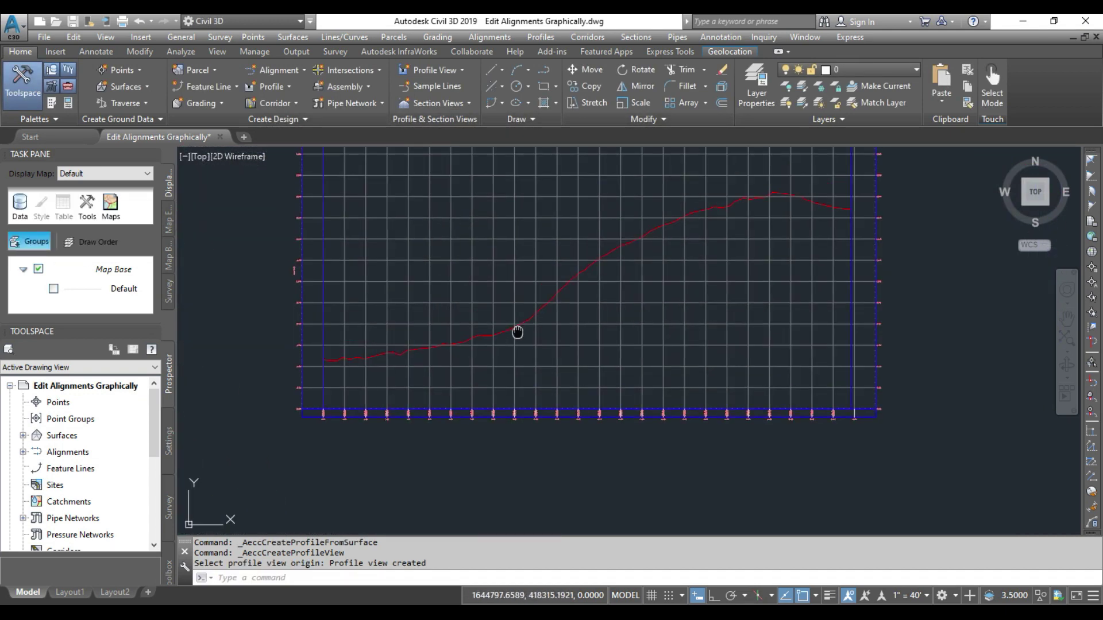
scroll(504, 397, "down", 1)
left_click(902, 181)
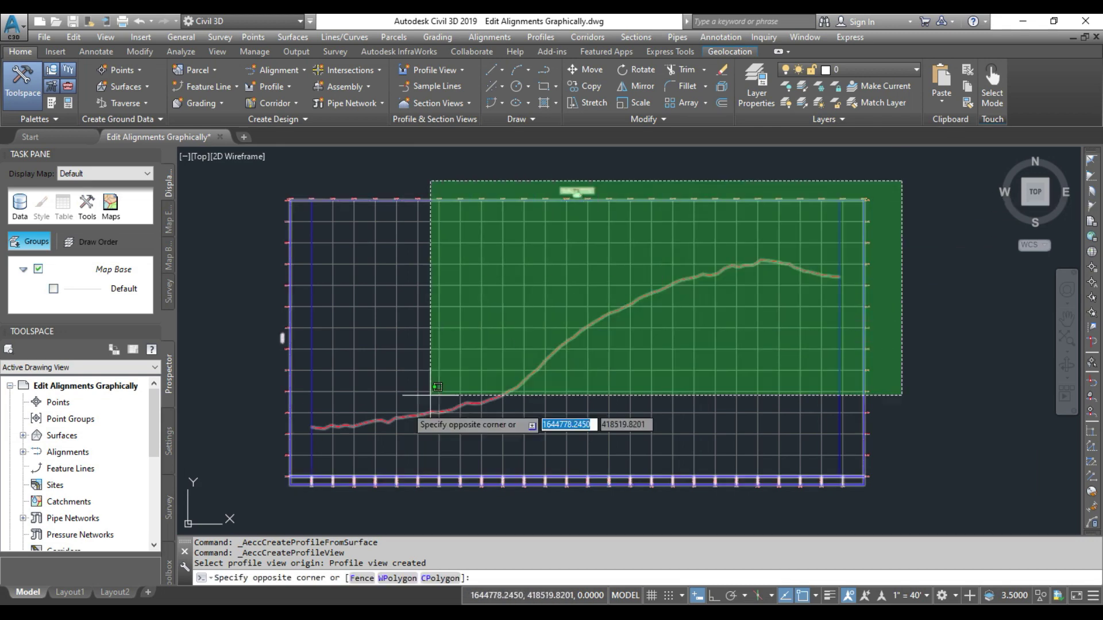
left_click(257, 504)
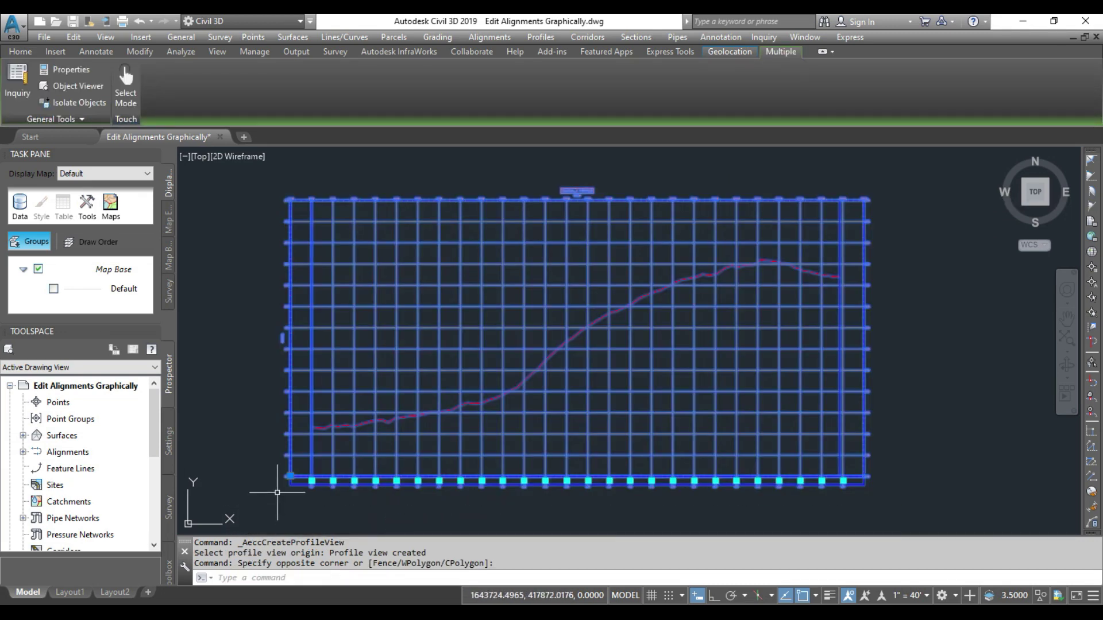
type("exp")
left_click(328, 525)
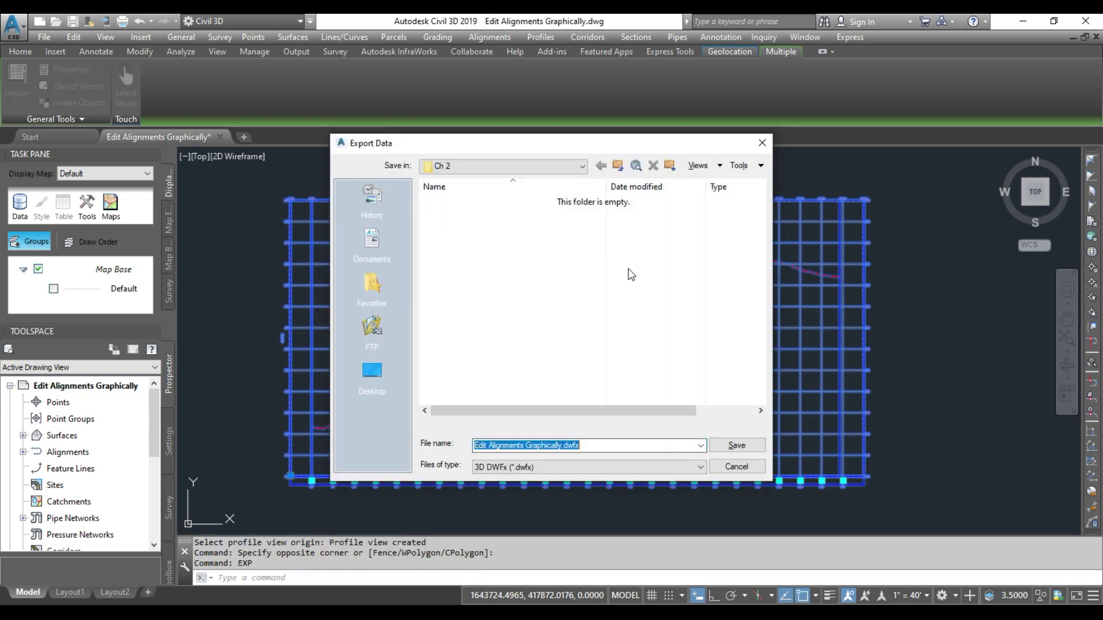
left_click(762, 143)
key("Escape")
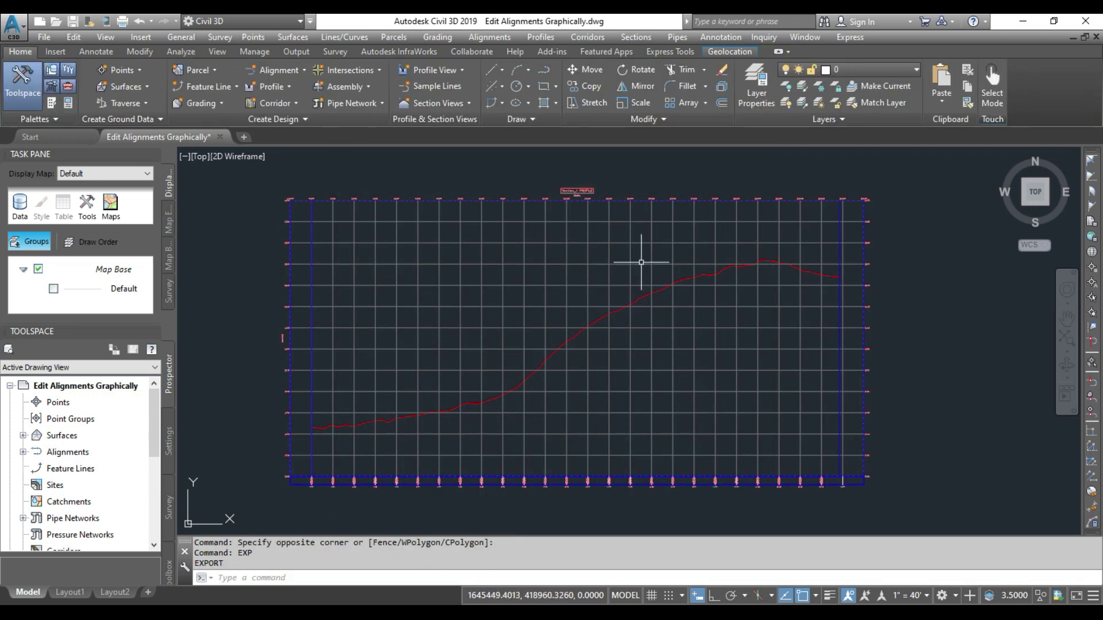
left_click(882, 185)
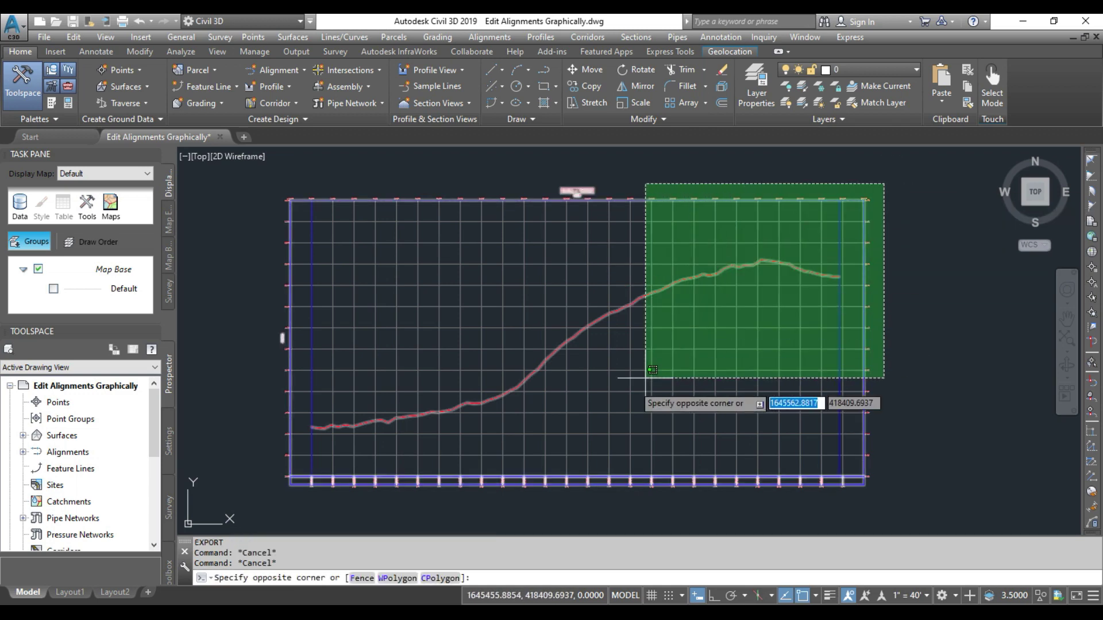
key("Escape")
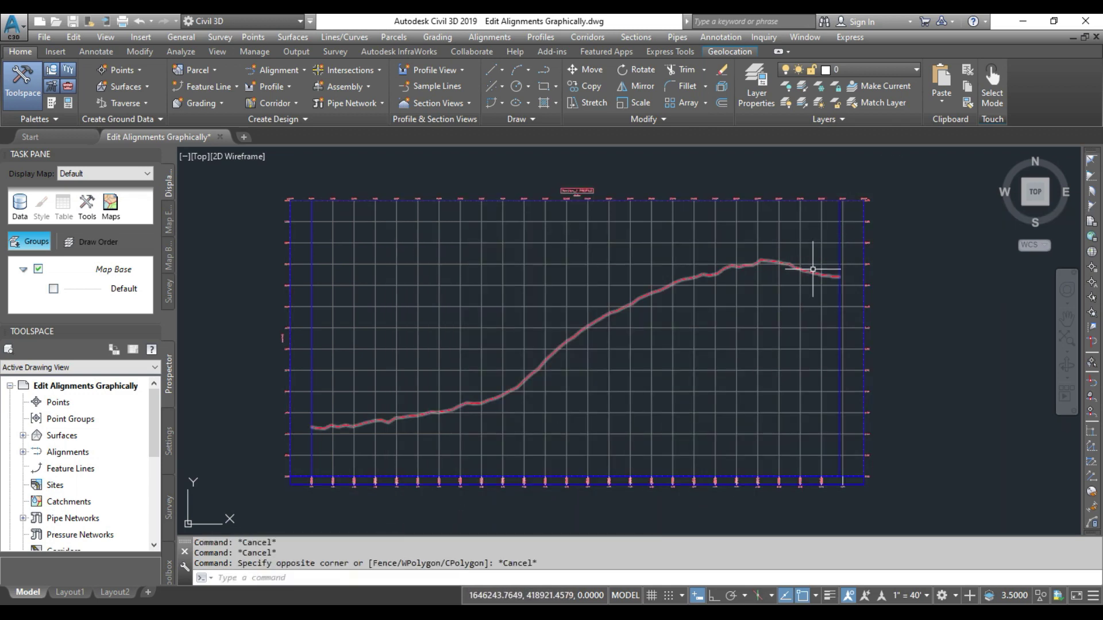
key("Escape")
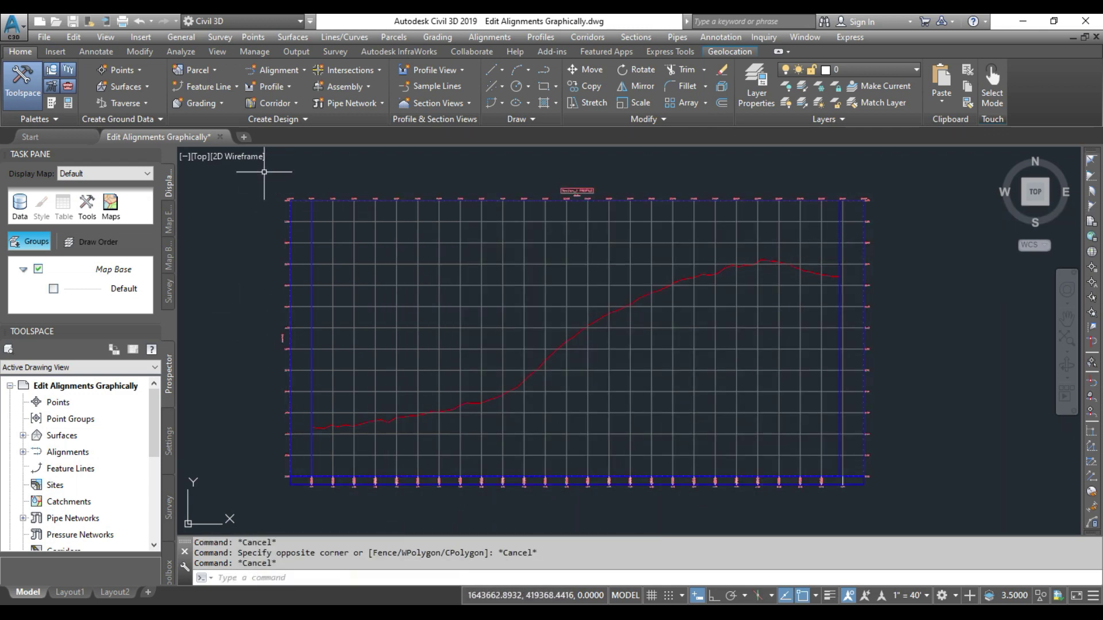
Create a new blank drawing and copy the whole Section_1 profile view from the Edit Alignments Graphically drawing
left_click(244, 137)
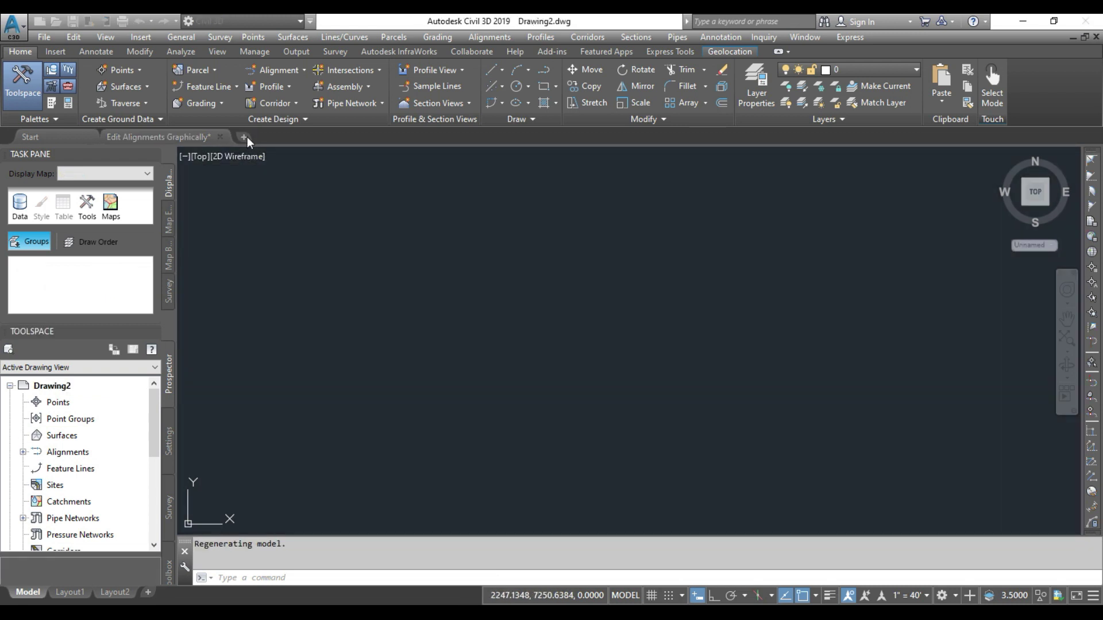
left_click(172, 137)
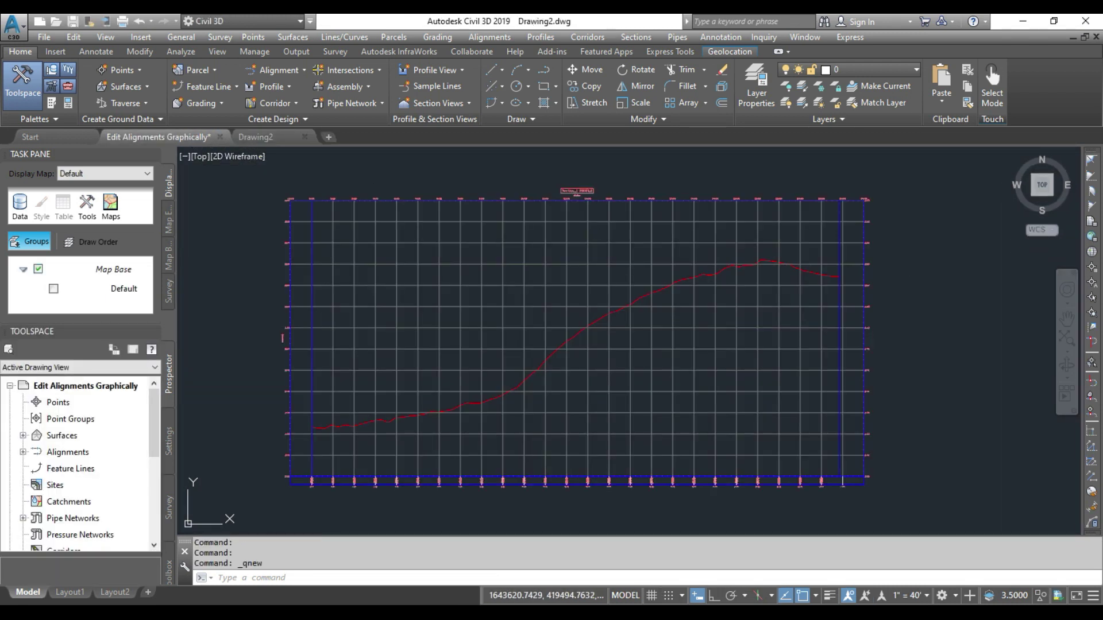
left_click(906, 180)
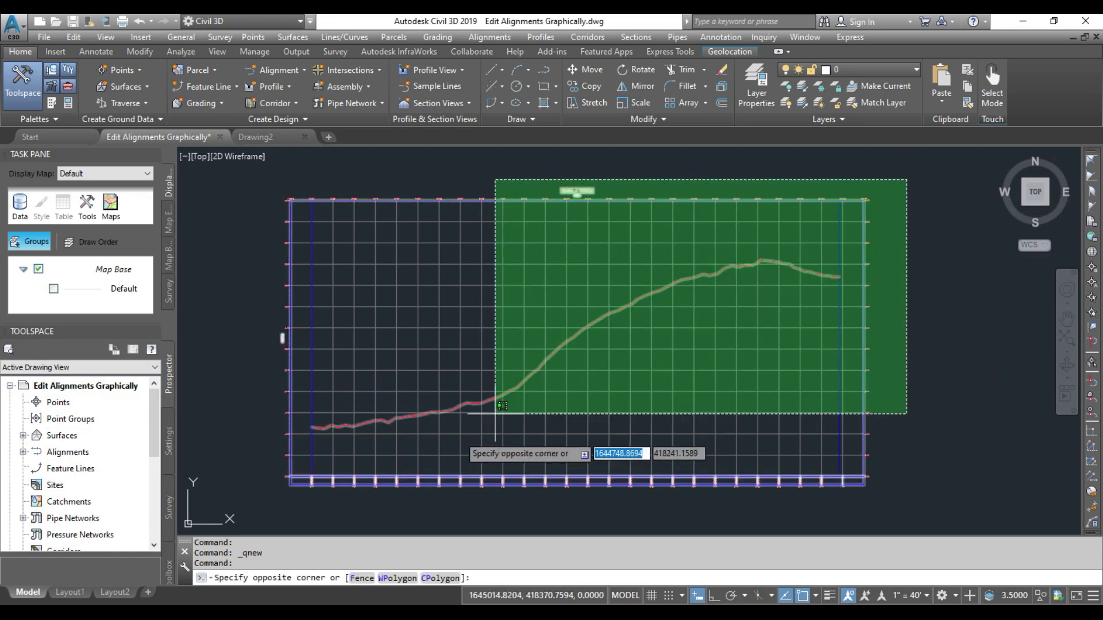
left_click(288, 478)
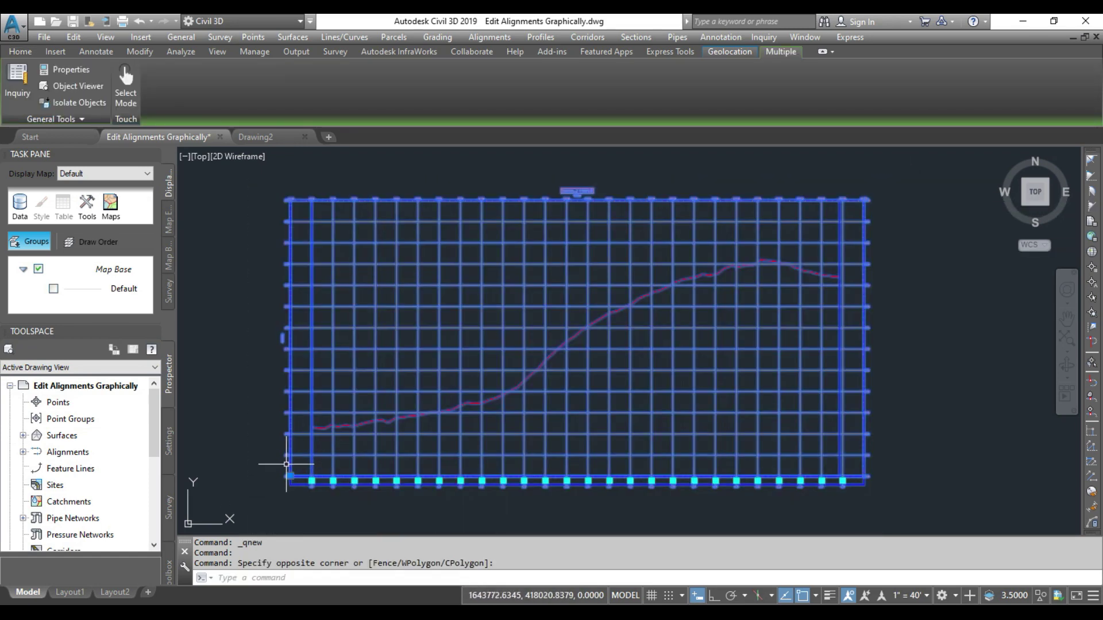
right_click(290, 475)
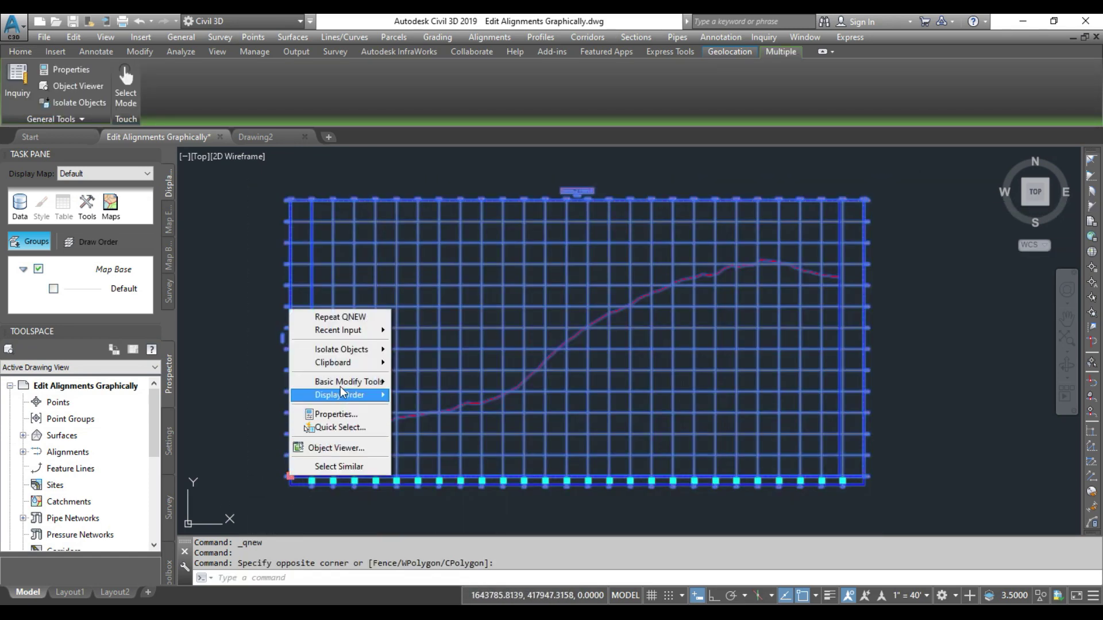
mouse_move(347, 362)
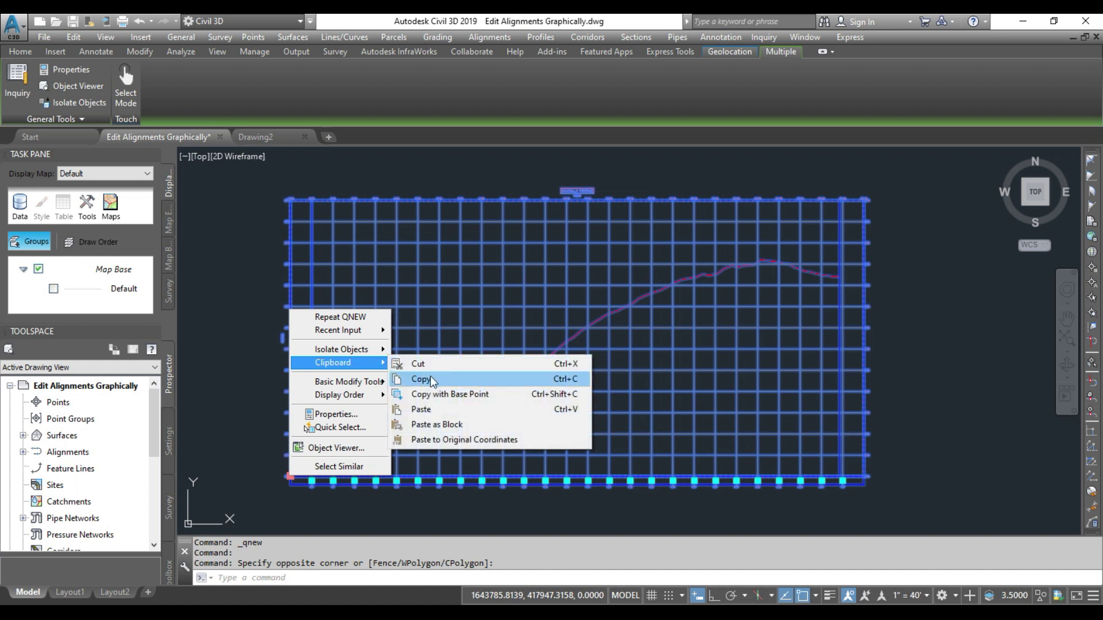
left_click(434, 381)
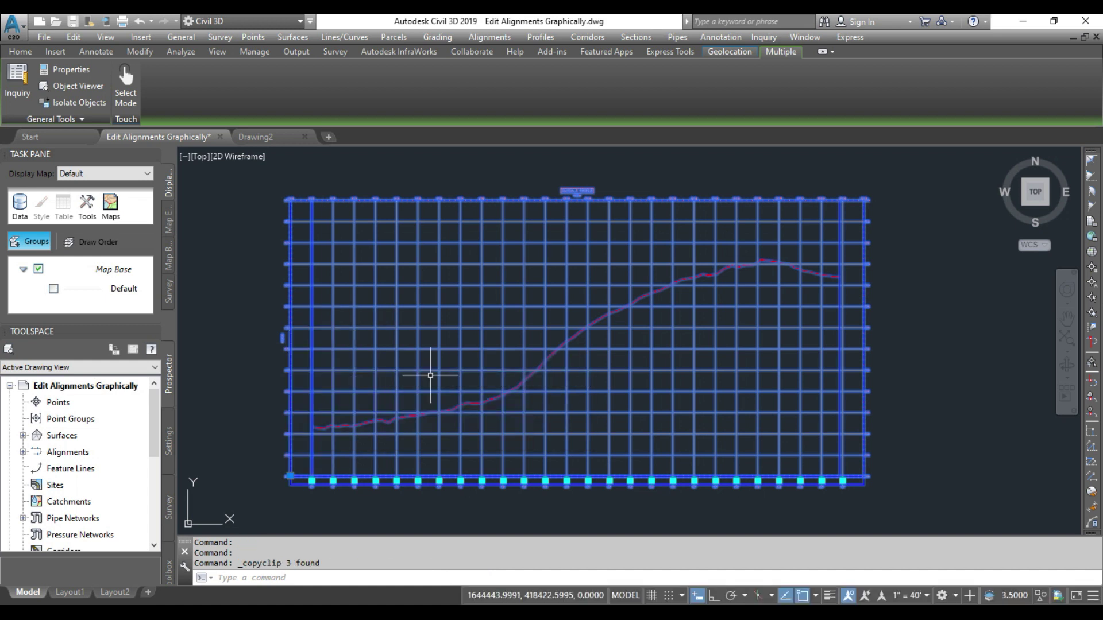
Paste the copied profile view into Drawing2 at a freely picked insertion point
left_click(256, 137)
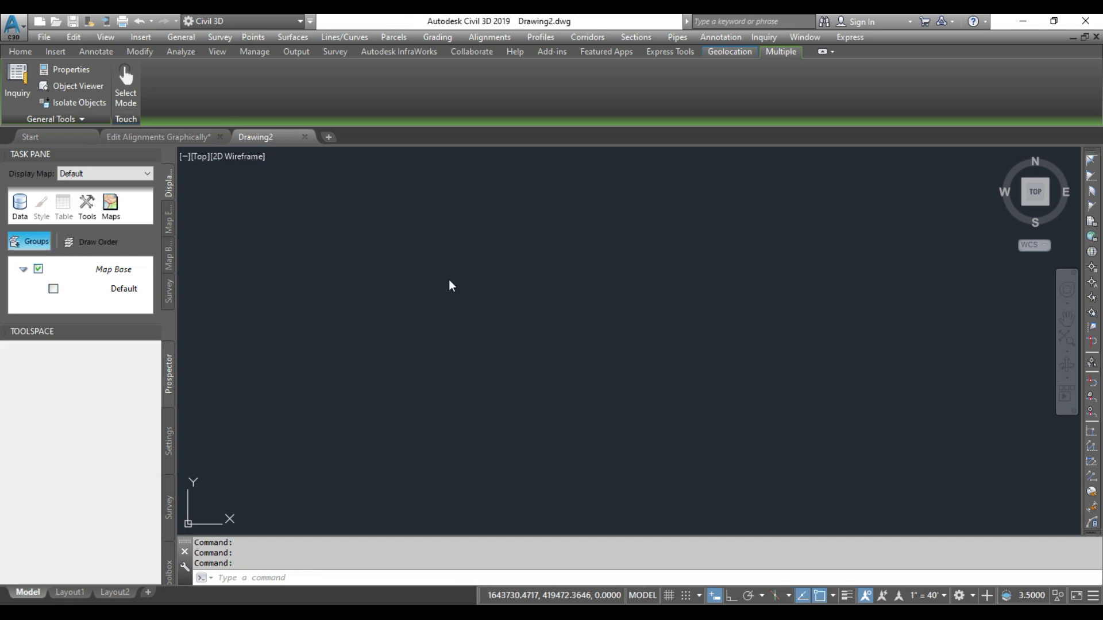
right_click(498, 300)
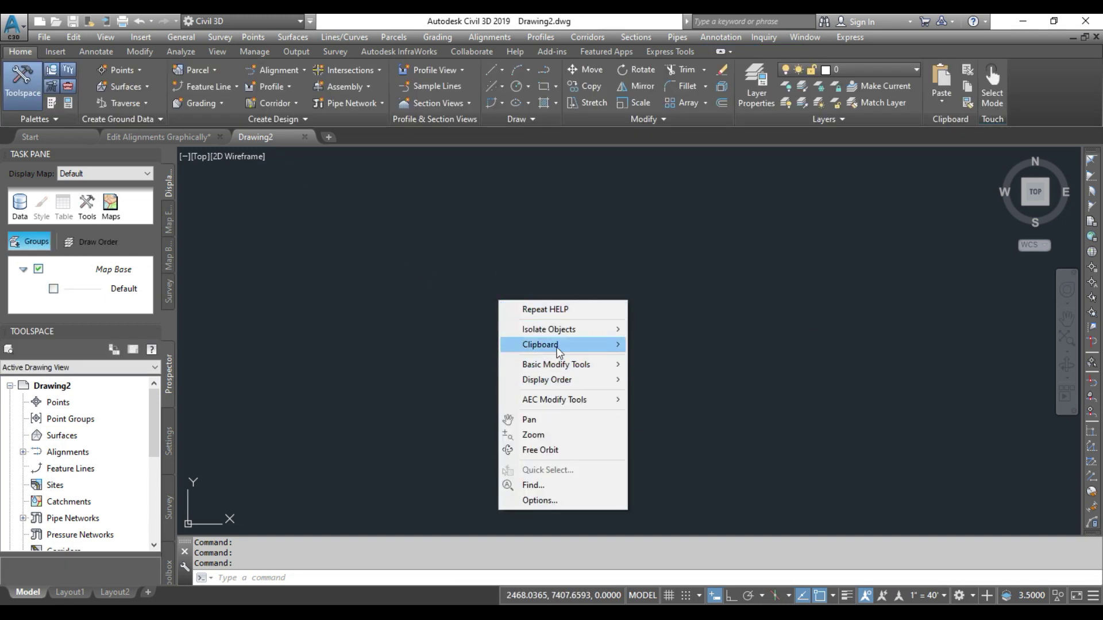
mouse_move(557, 348)
left_click(668, 388)
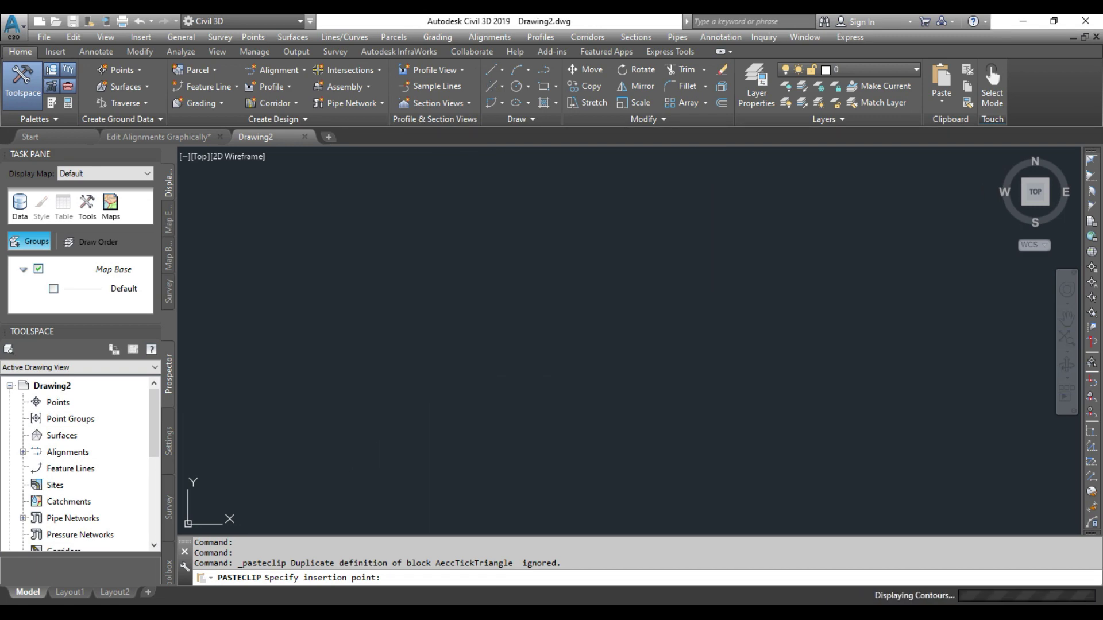
left_click(411, 459)
scroll(631, 353, "down", 5)
scroll(630, 352, "up", 3)
scroll(632, 353, "down", 3)
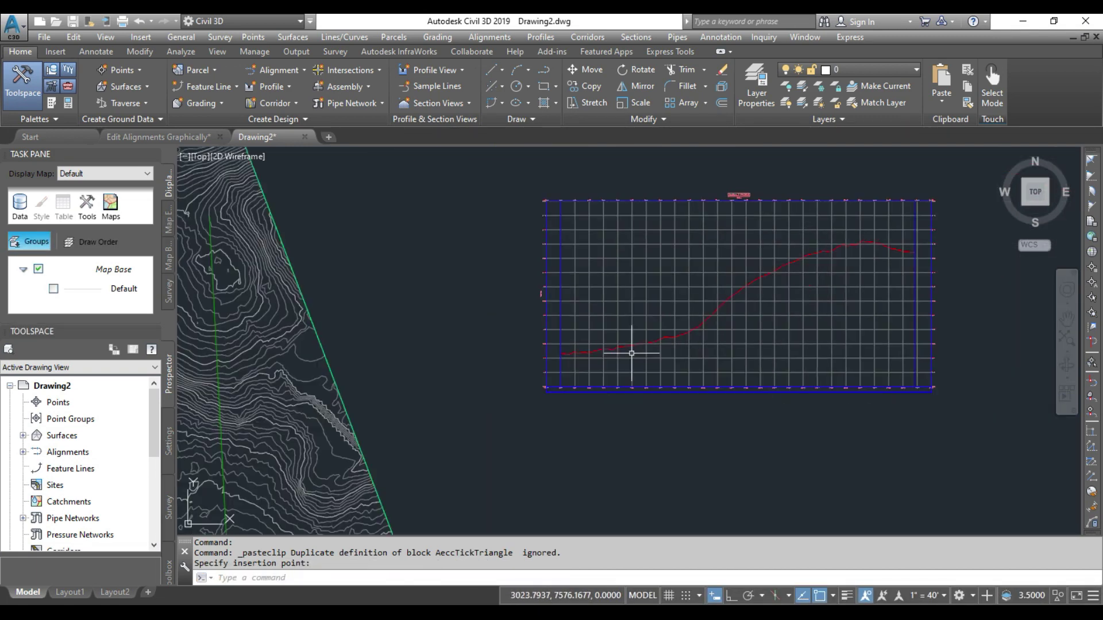
Close Drawing2 without saving and return to the Edit Alignments Graphically drawing
scroll(542, 353, "down", 2)
key("Escape")
key("Escape")
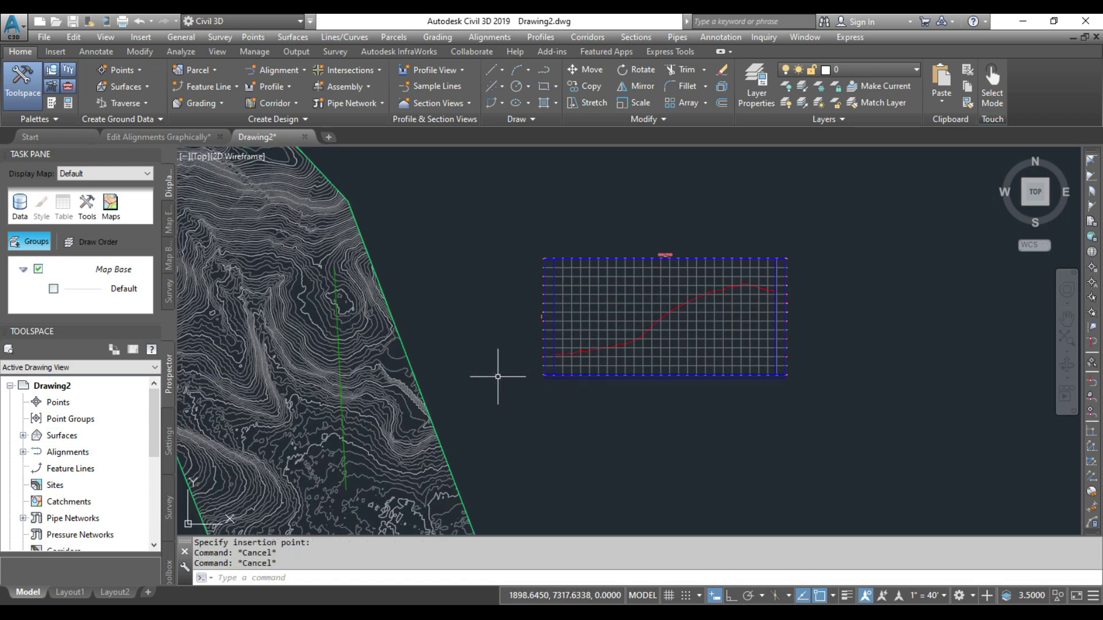
left_click(306, 137)
left_click(553, 346)
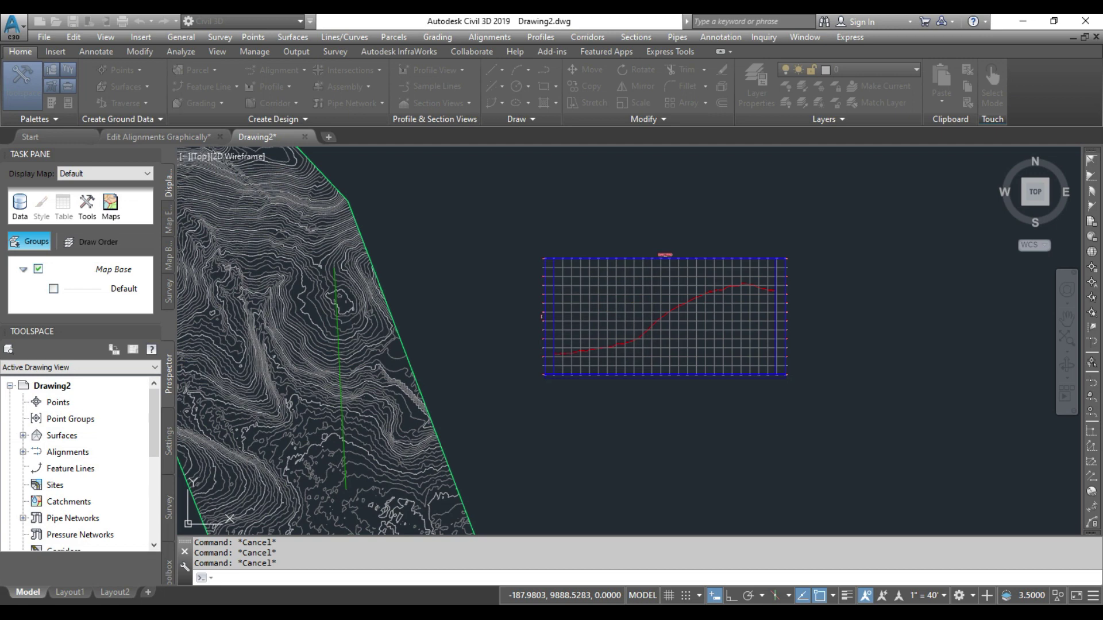
Select the whole Section_1 profile view with its profile and explode it
scroll(525, 334, "down", 4)
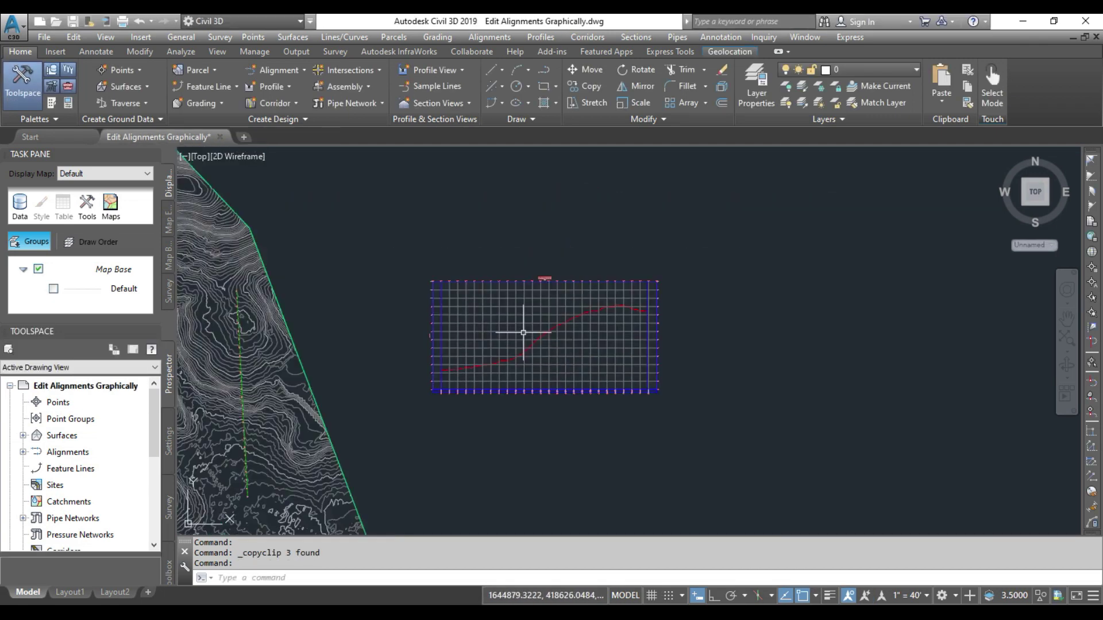
key("Escape")
left_click(686, 256)
left_click(451, 423)
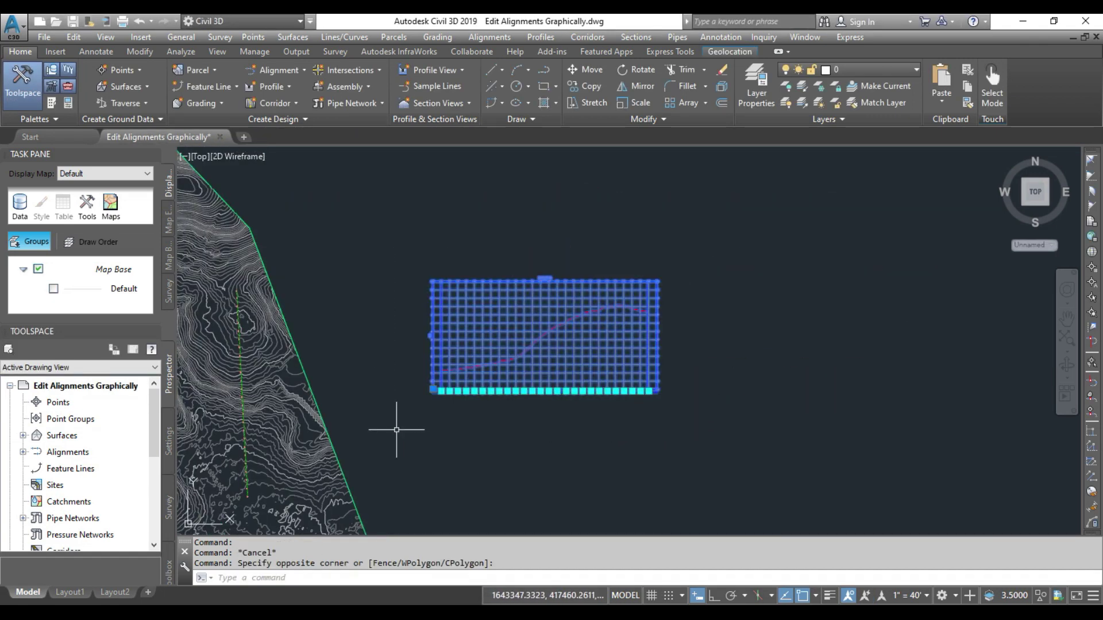
type("ex")
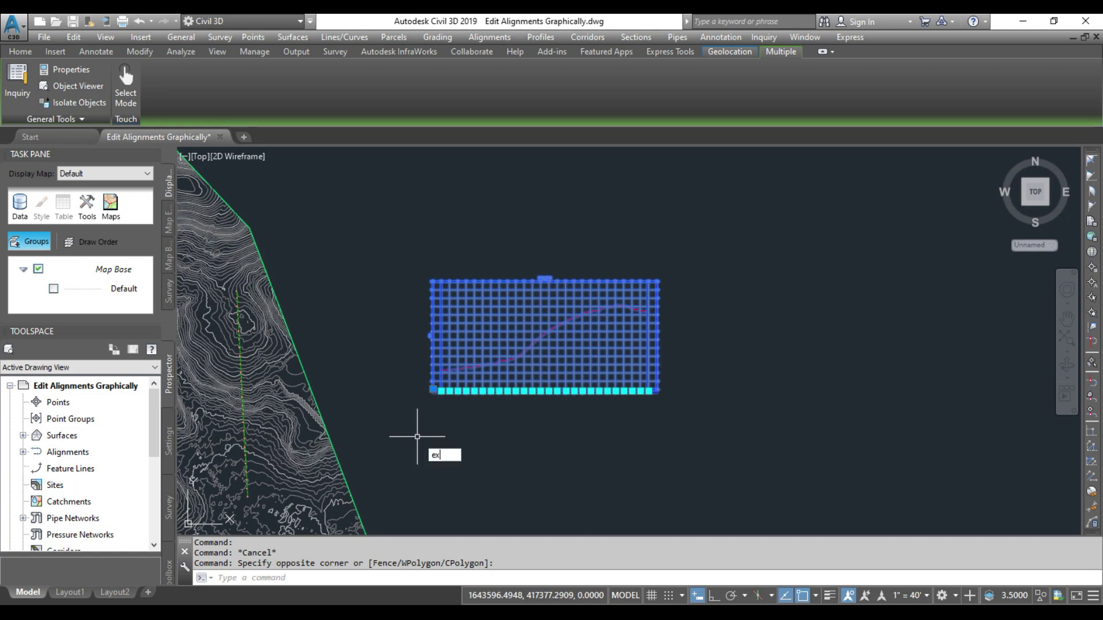
type("p")
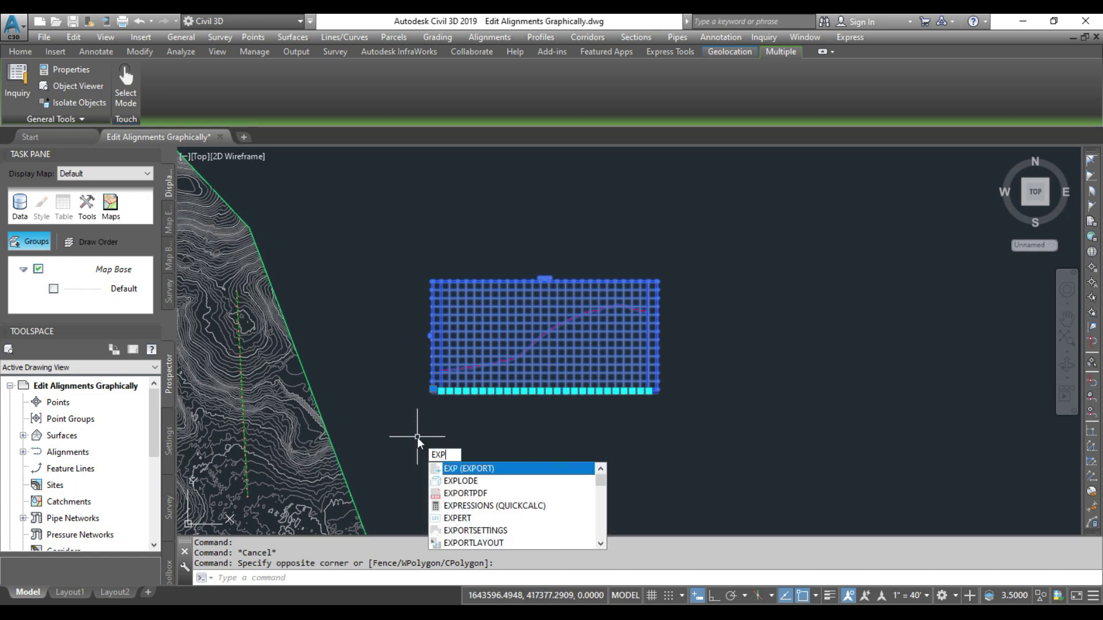
left_click(458, 481)
scroll(540, 367, "up", 5)
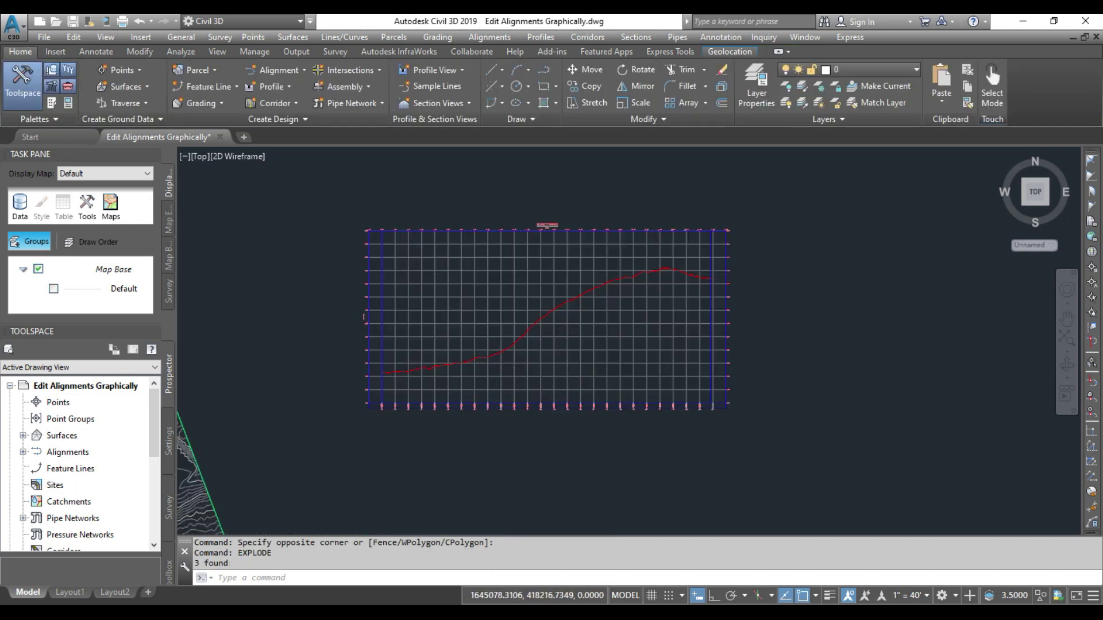
Copy the whole exploded profile view with its profile line to the clipboard
scroll(539, 369, "down", 3)
key("Escape")
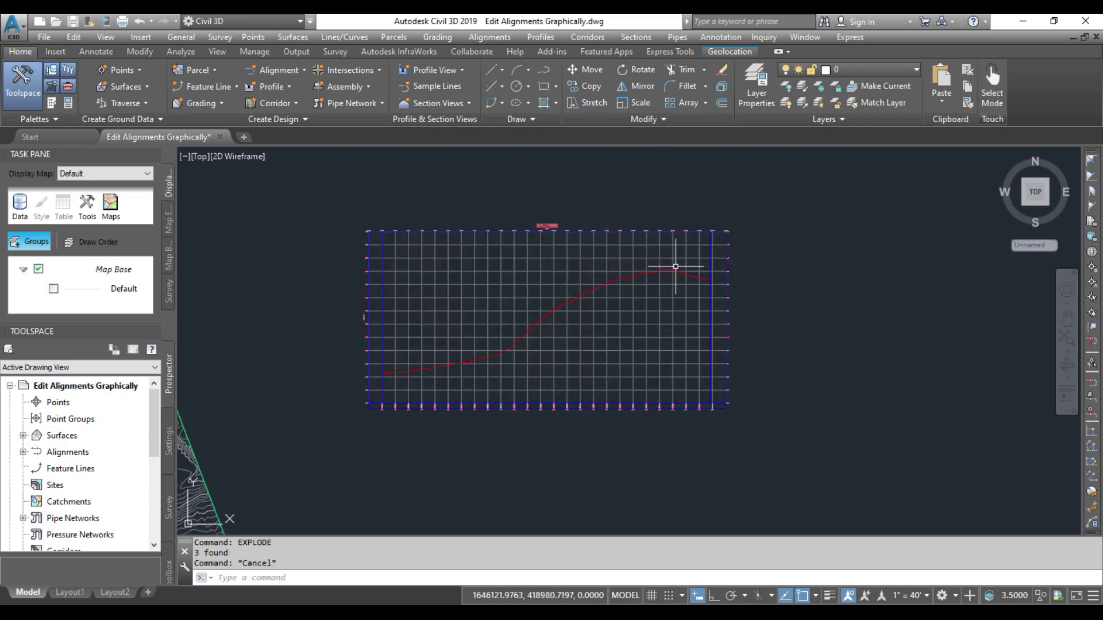
left_click(764, 205)
left_click(327, 460)
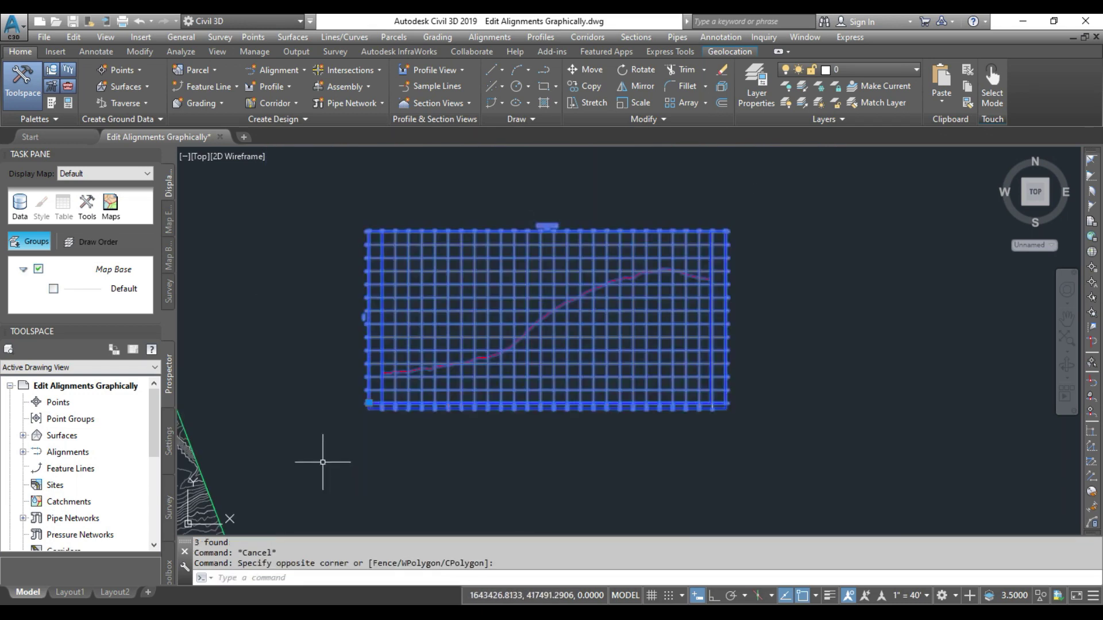
scroll(339, 418, "up", 3)
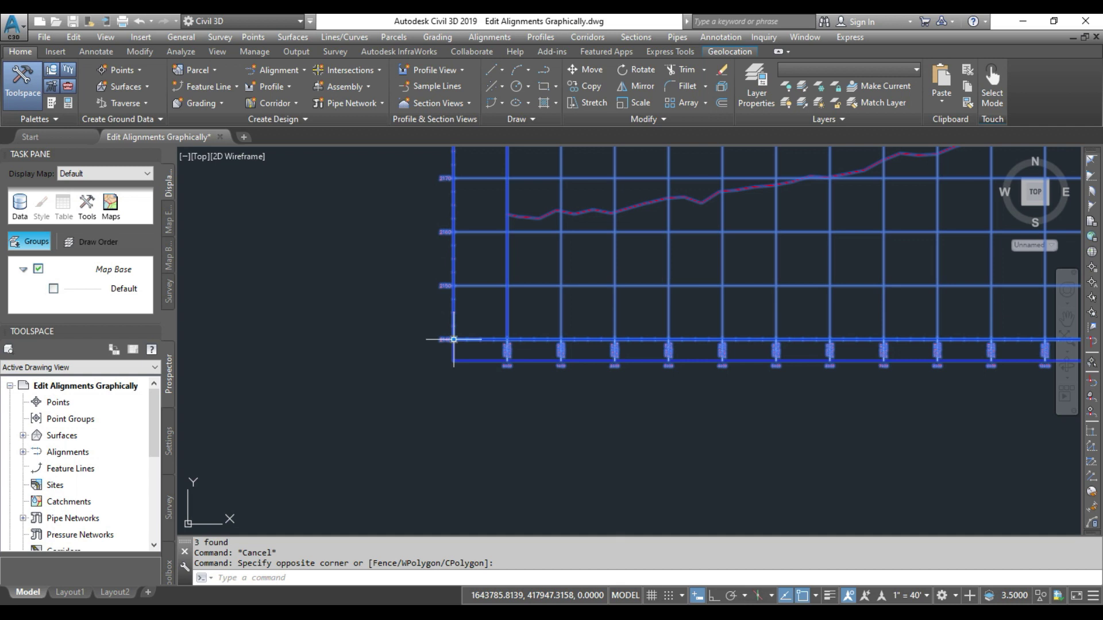
right_click(453, 340)
mouse_move(528, 393)
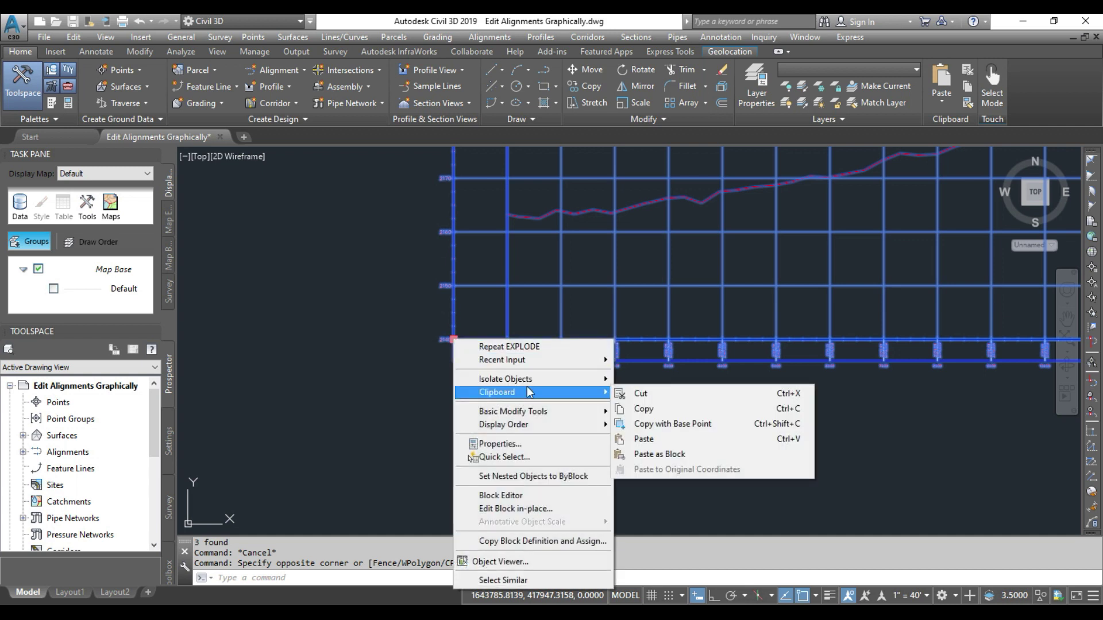
left_click(633, 409)
Create a new blank drawing and paste the copied exploded profile view into it
left_click(243, 138)
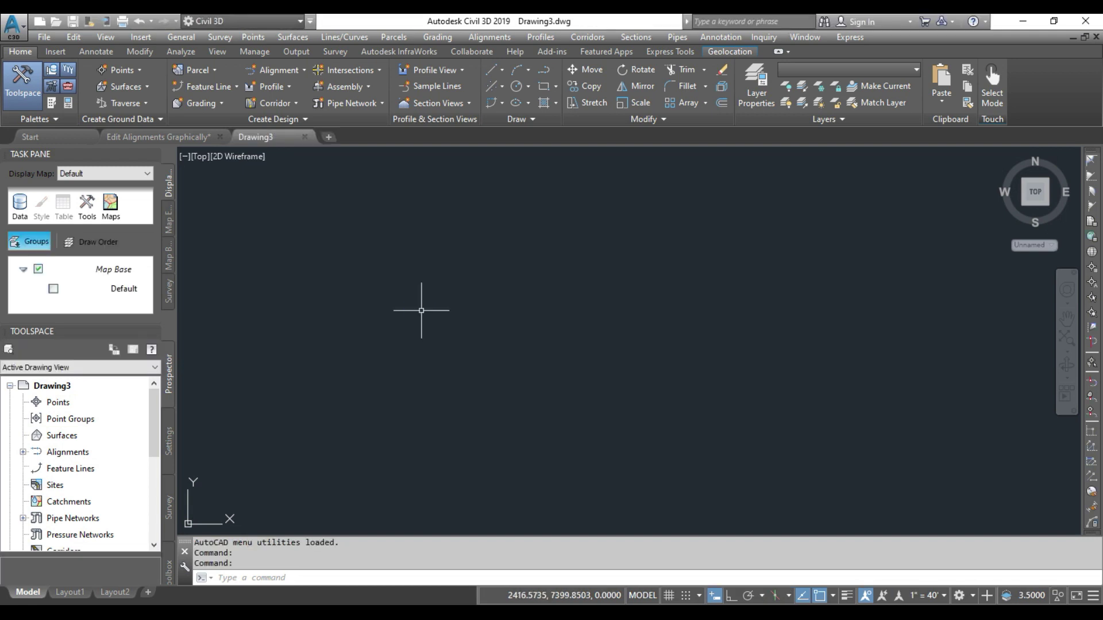
right_click(421, 310)
mouse_move(451, 352)
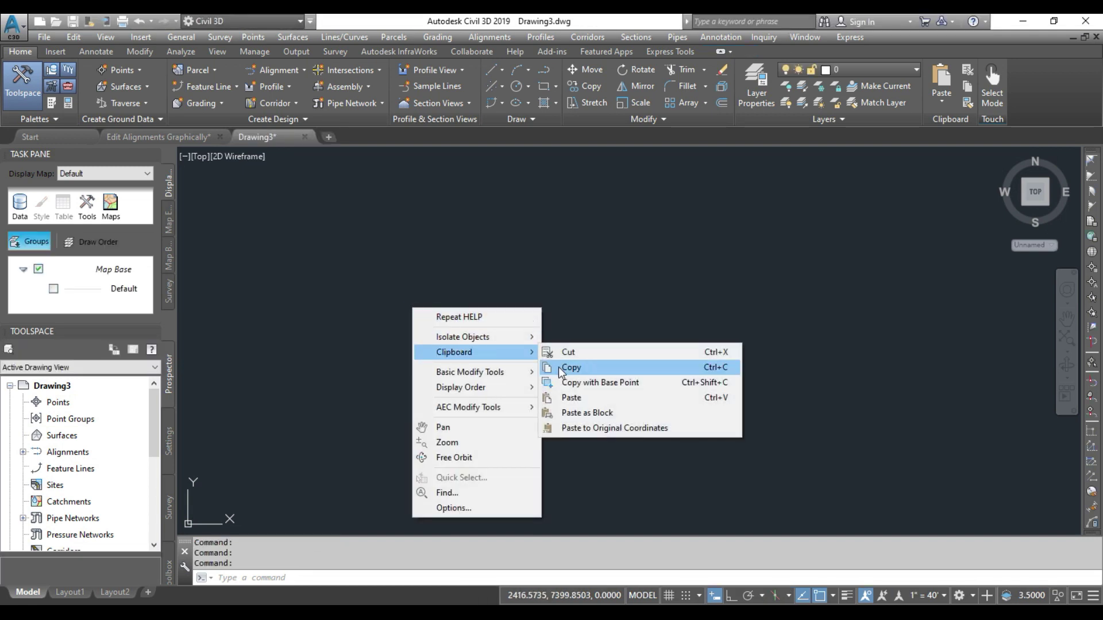
left_click(569, 397)
scroll(430, 420, "down", 8)
scroll(419, 423, "up", 4)
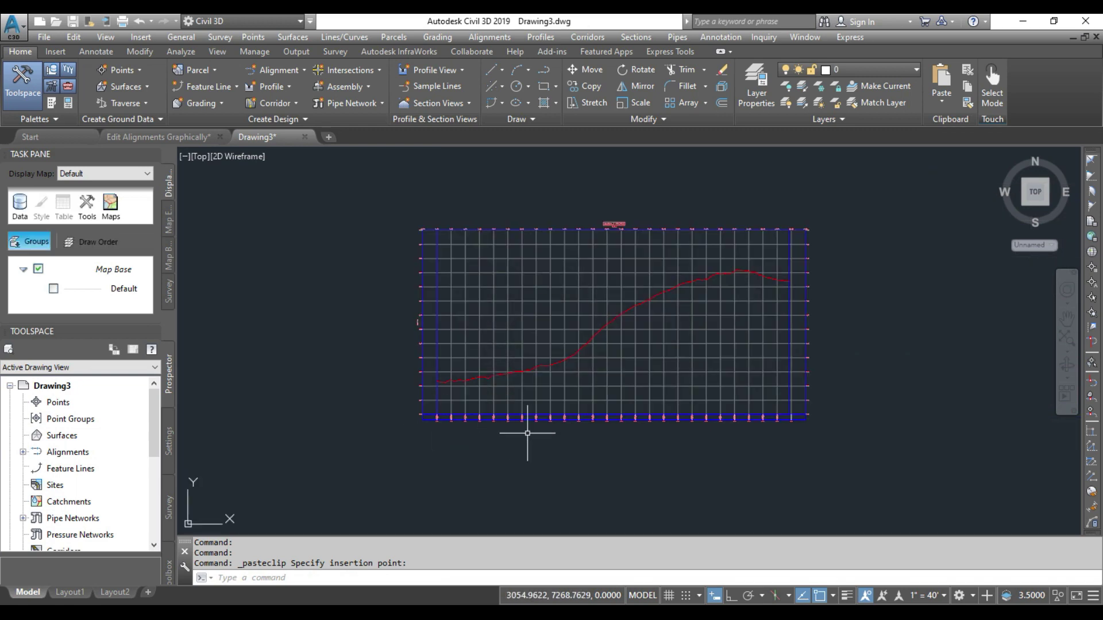
scroll(423, 401, "up", 6)
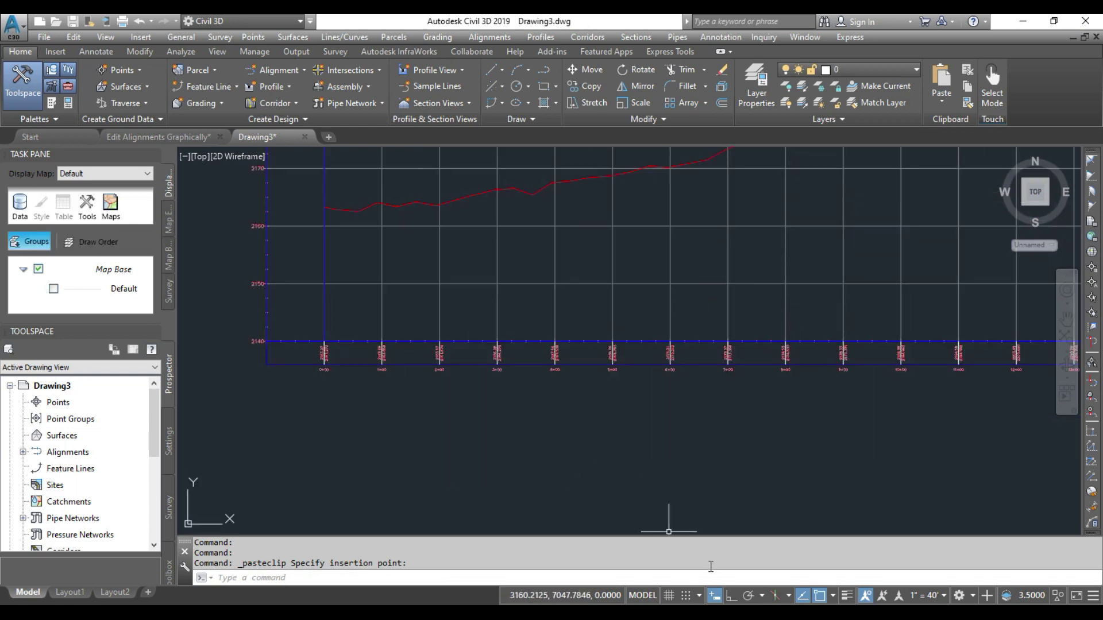
Set the dynamic input's pointer input to Cartesian format with absolute coordinates for second or next points
right_click(716, 598)
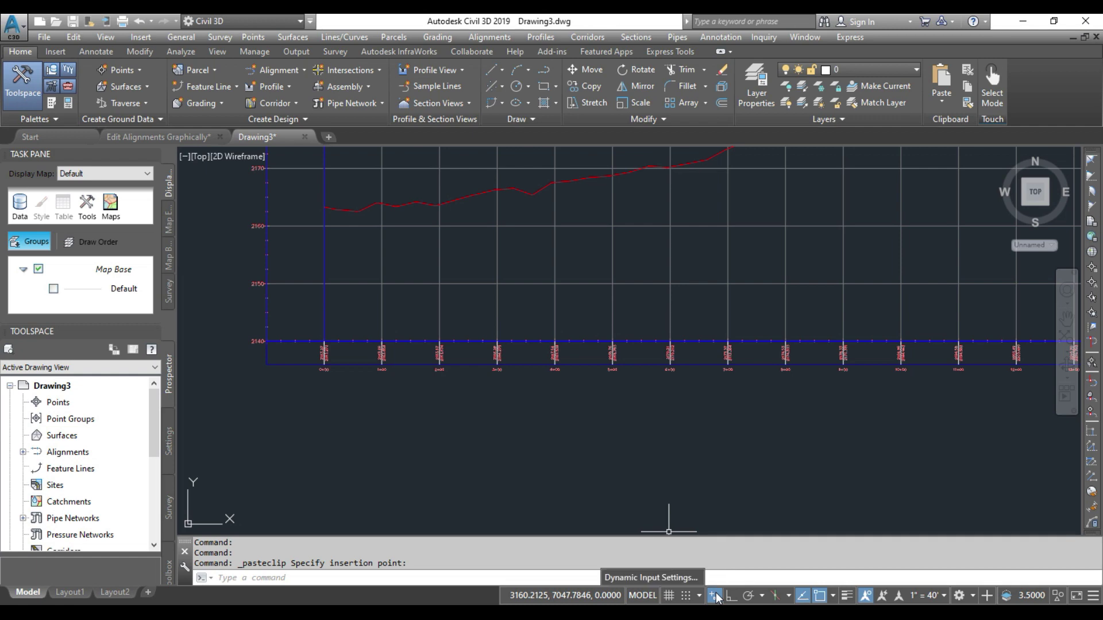
left_click(677, 578)
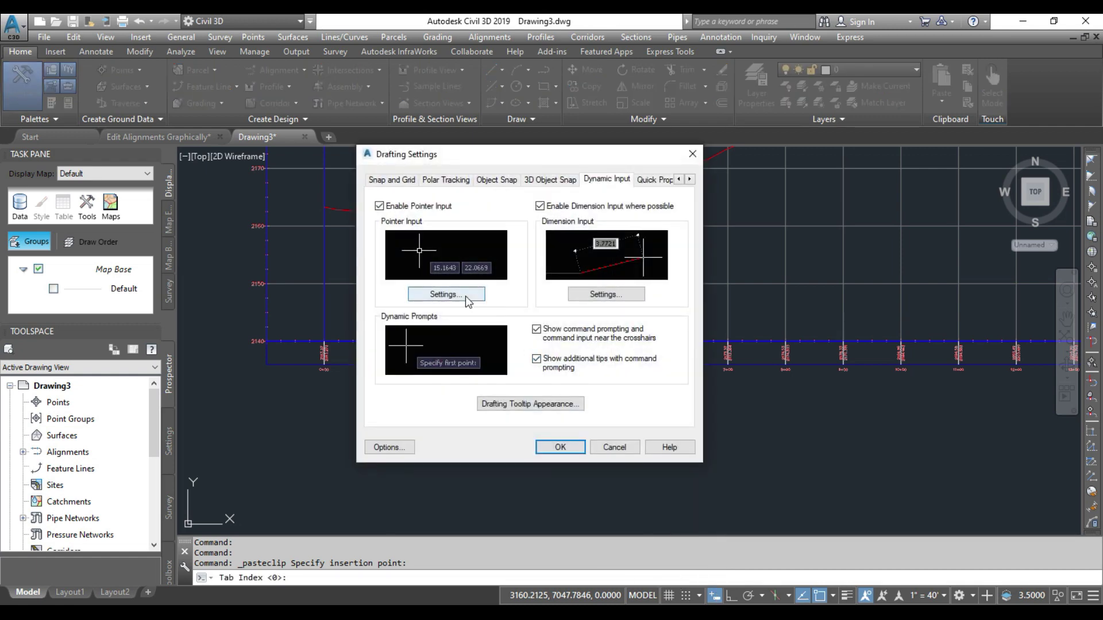
left_click(465, 295)
left_click(475, 236)
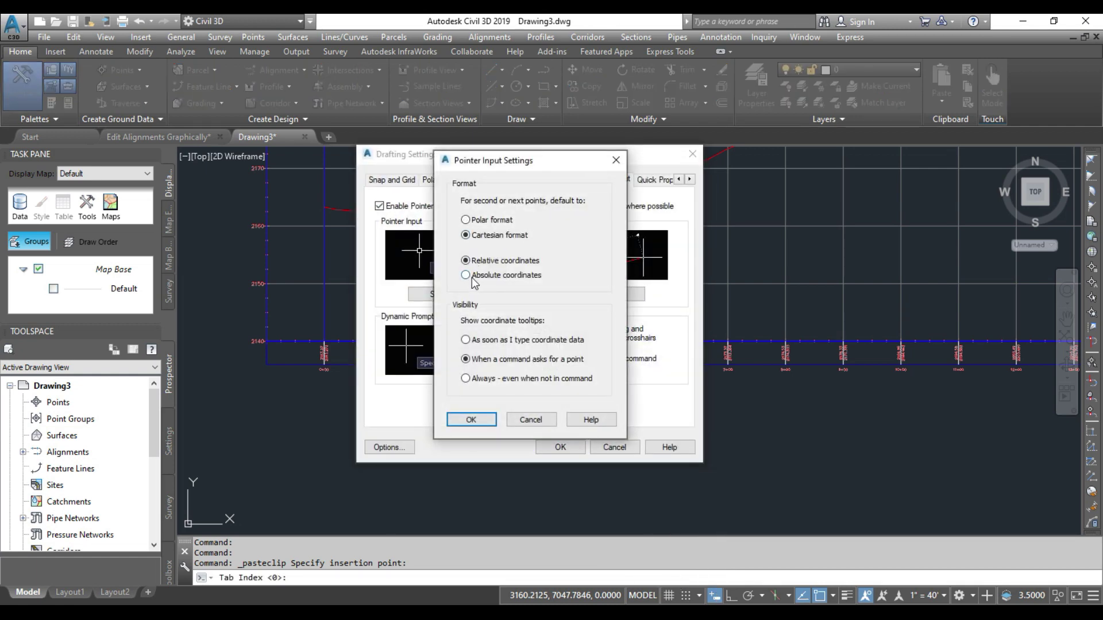
left_click(471, 419)
left_click(560, 447)
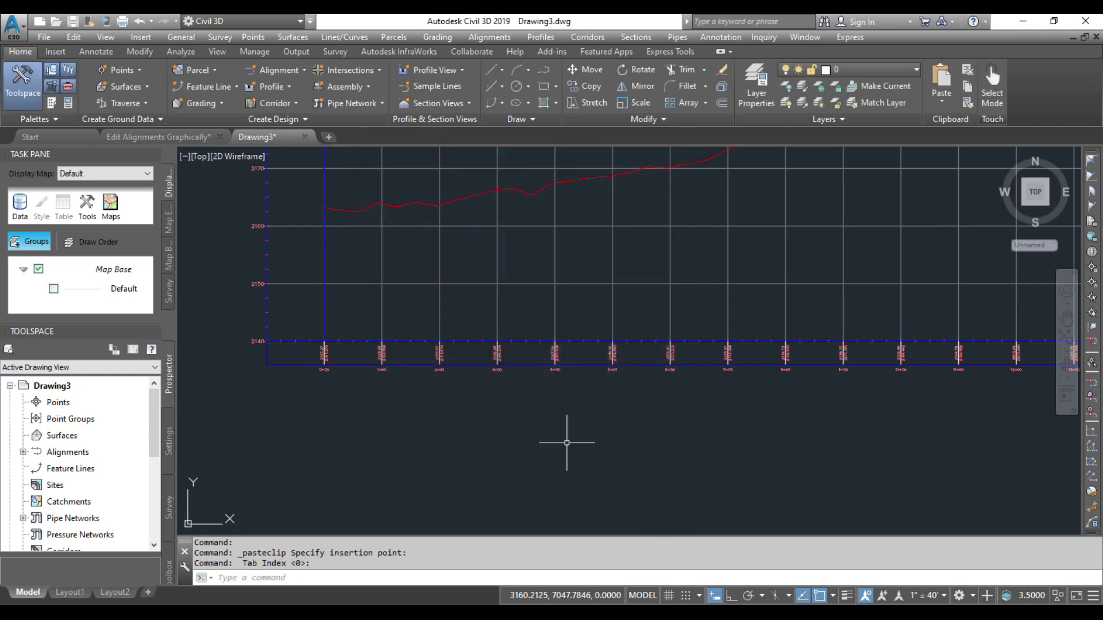
Move the whole profile view from its lower-left grid corner at elevation 2140 to the coordinates 0,2140
scroll(563, 443, "down", 5)
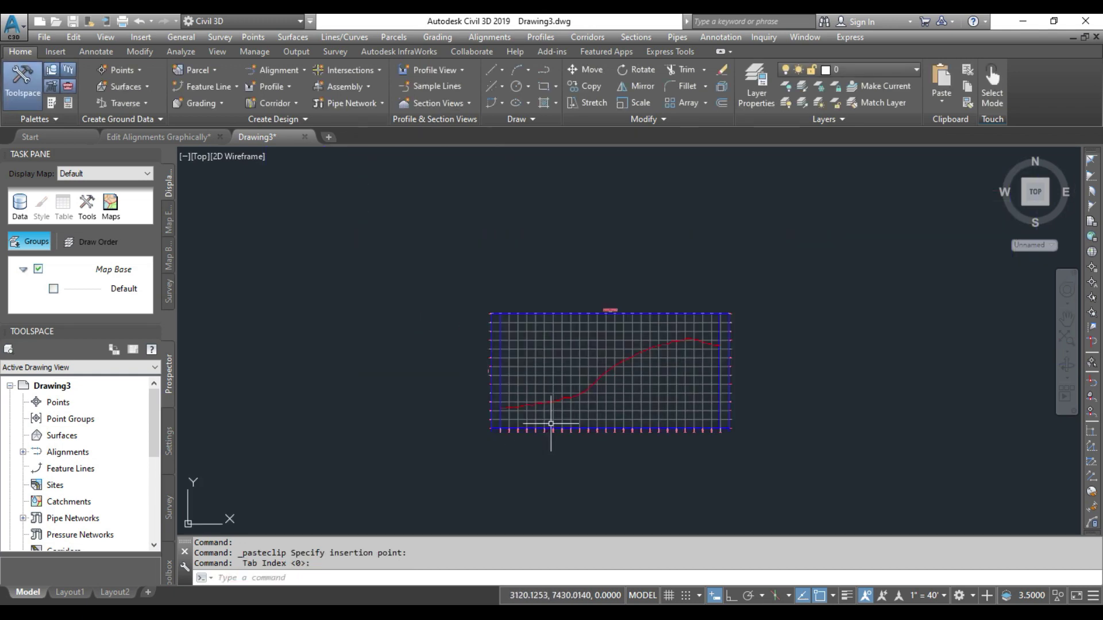
left_click(757, 281)
left_click(467, 468)
scroll(473, 448, "up", 5)
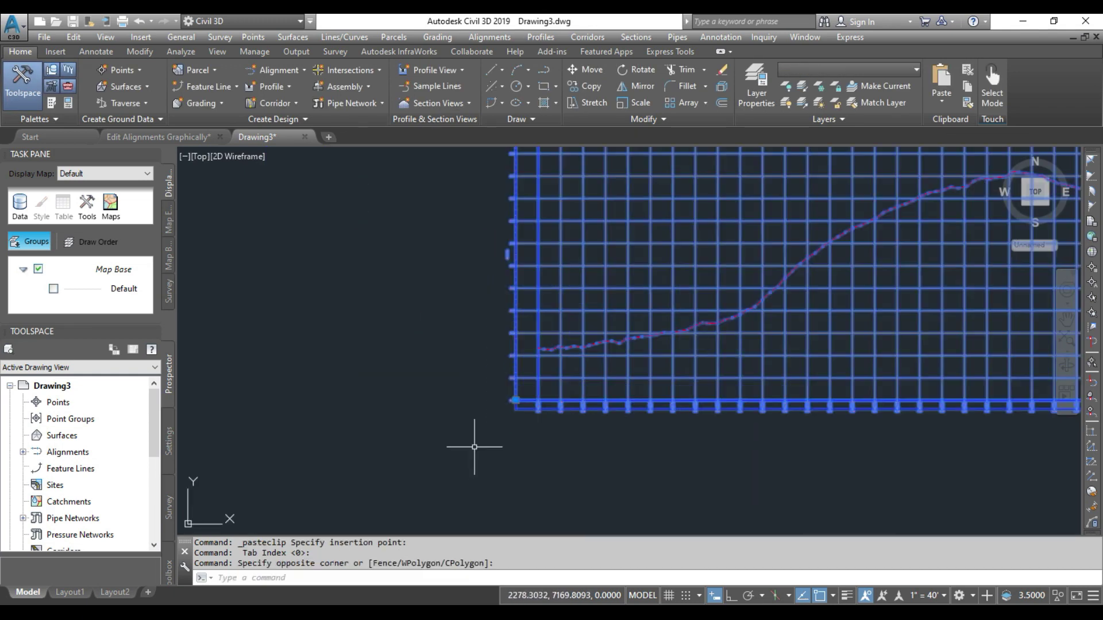
scroll(579, 333, "up", 5)
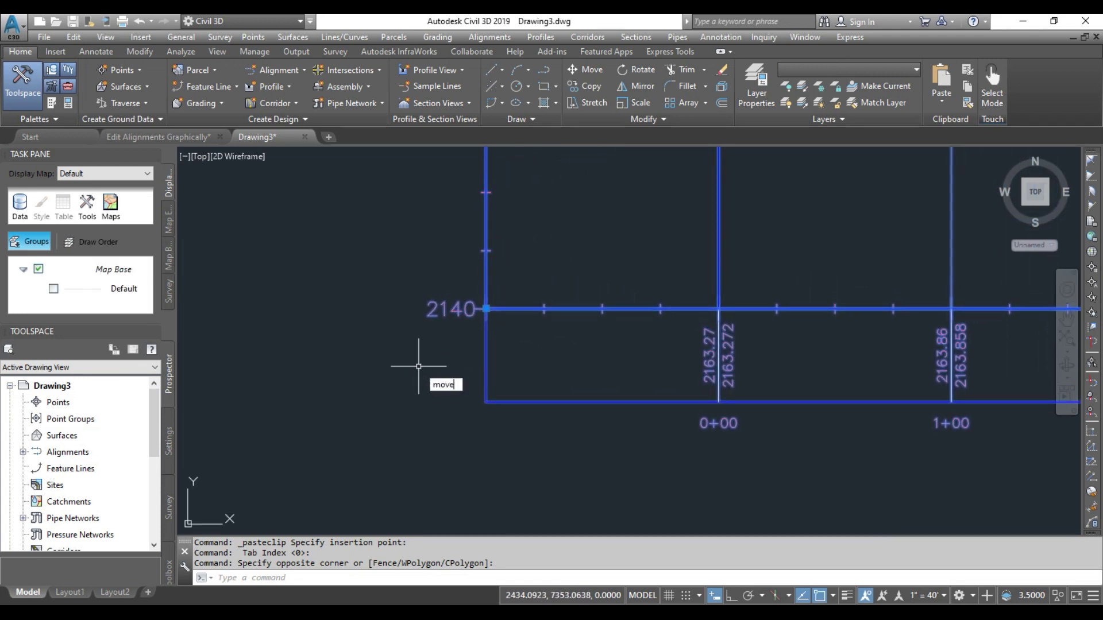
key("Return")
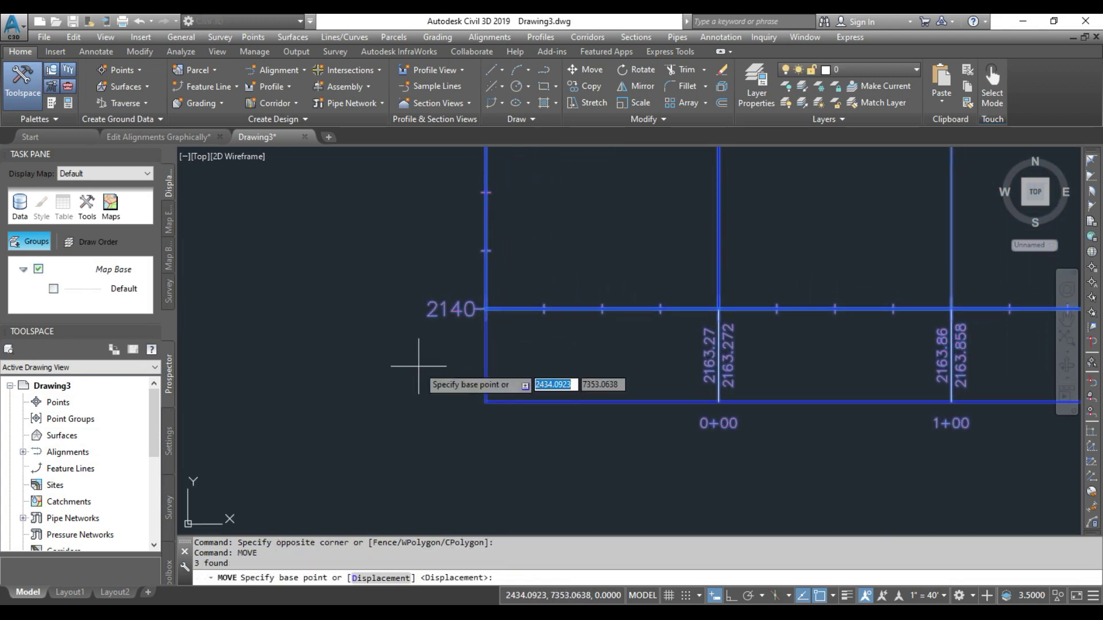
left_click(486, 309)
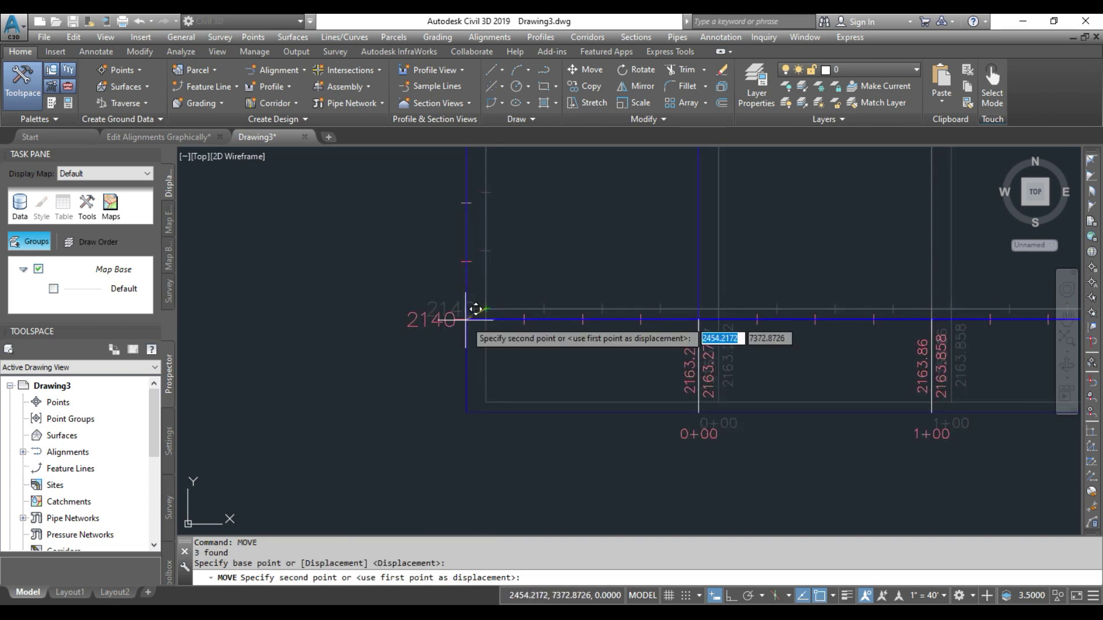
key("Tab")
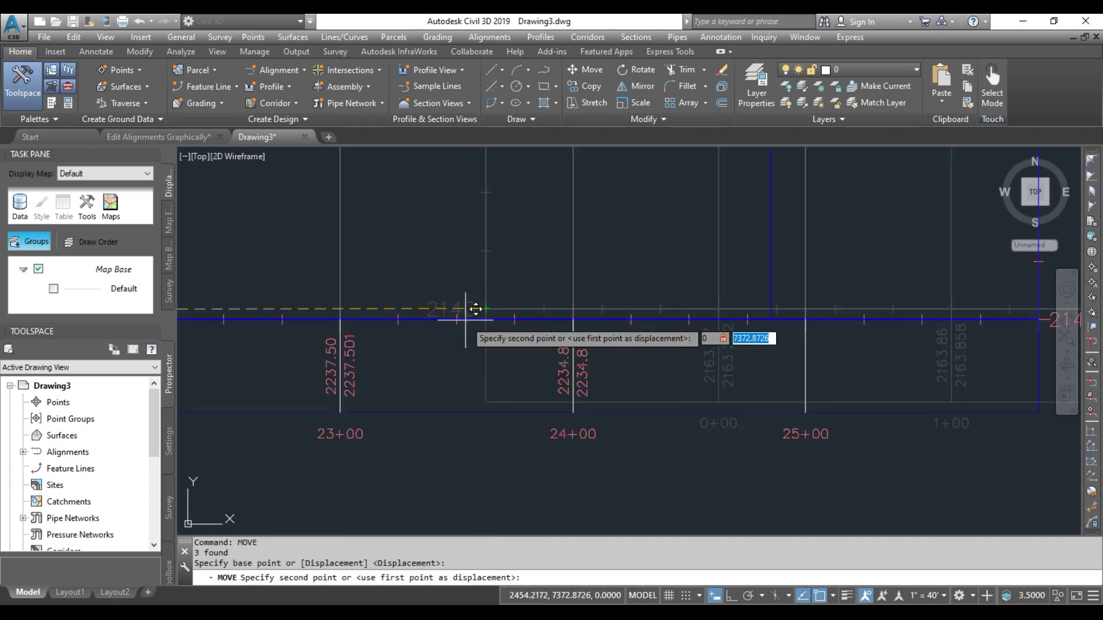
key("Return")
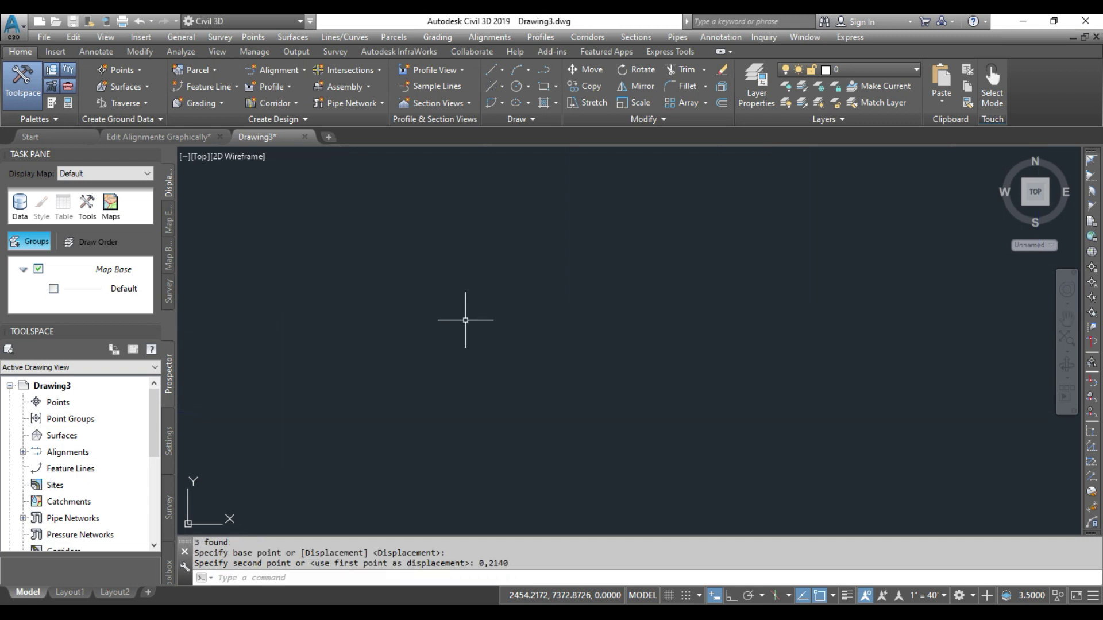
Erase the profile view grid and the row of elevation labels below it, keeping only the red profile line
type("zoom")
key("Return")
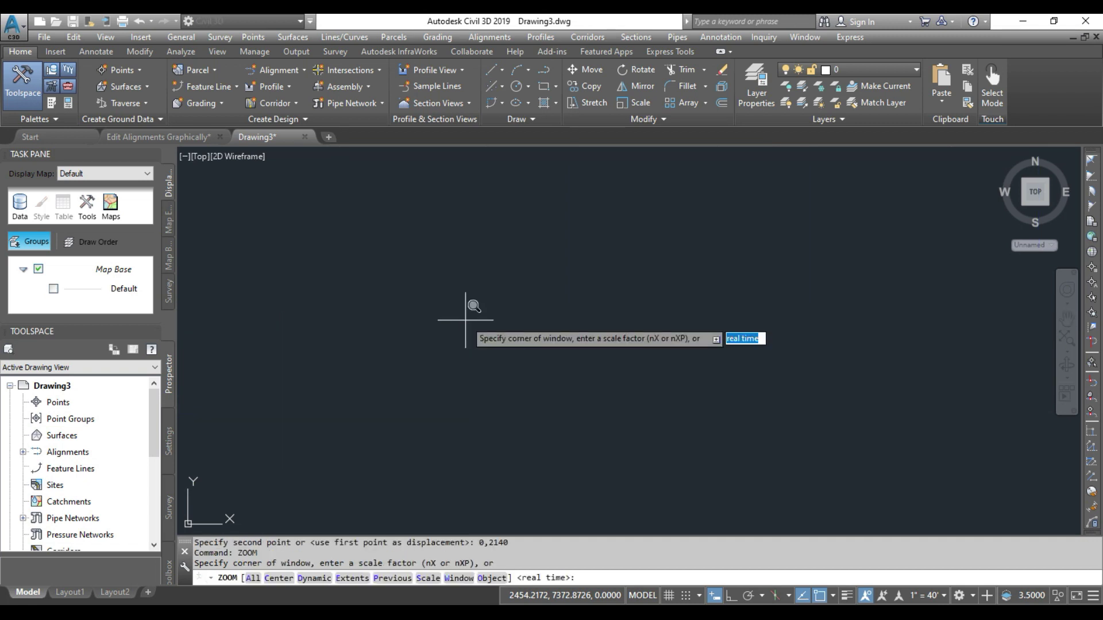
key("Return")
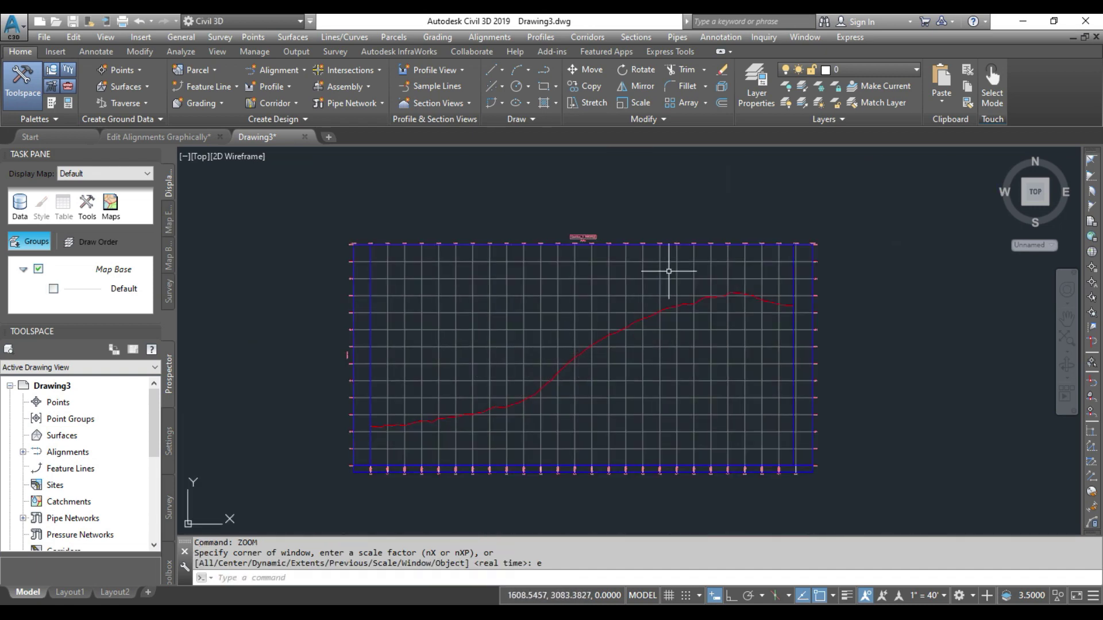
left_click(830, 218)
left_click(351, 253)
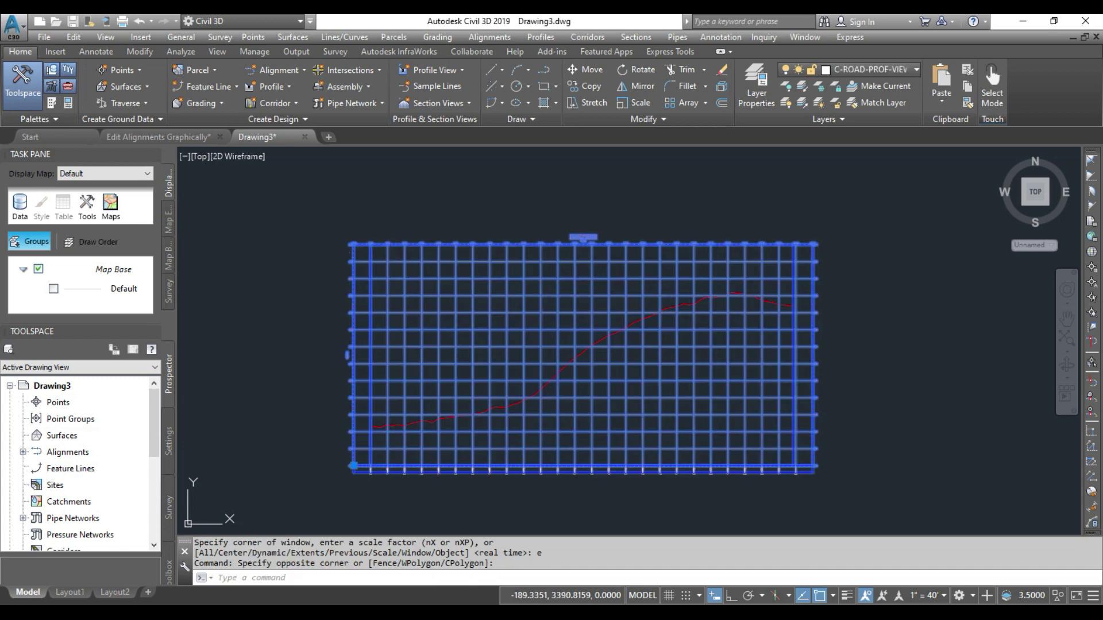
key("Delete")
left_click(833, 496)
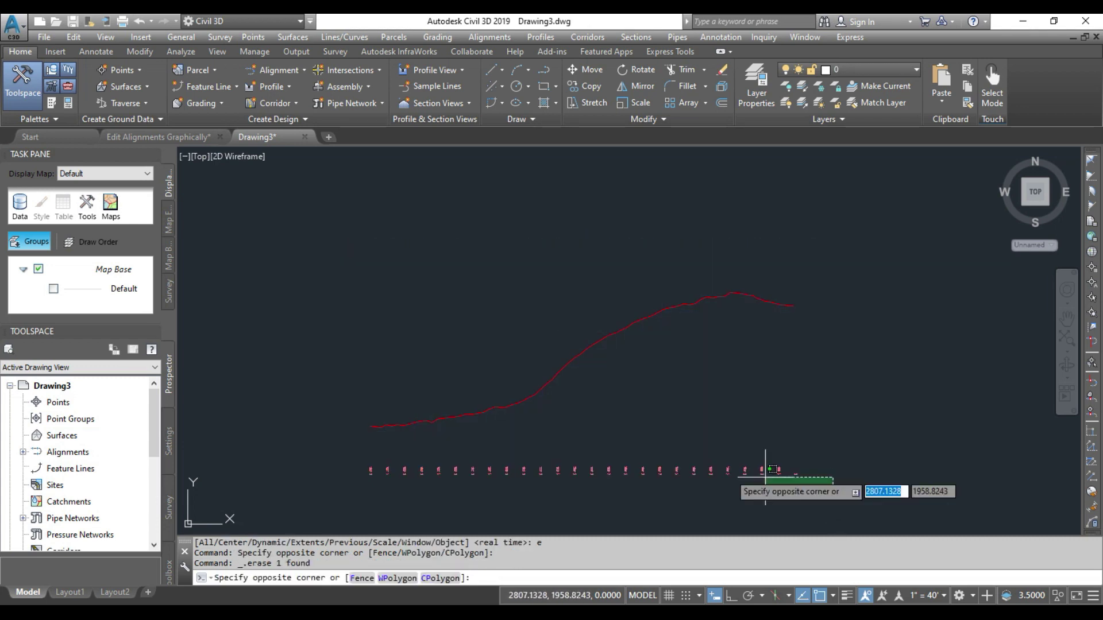
left_click(332, 465)
key("Delete")
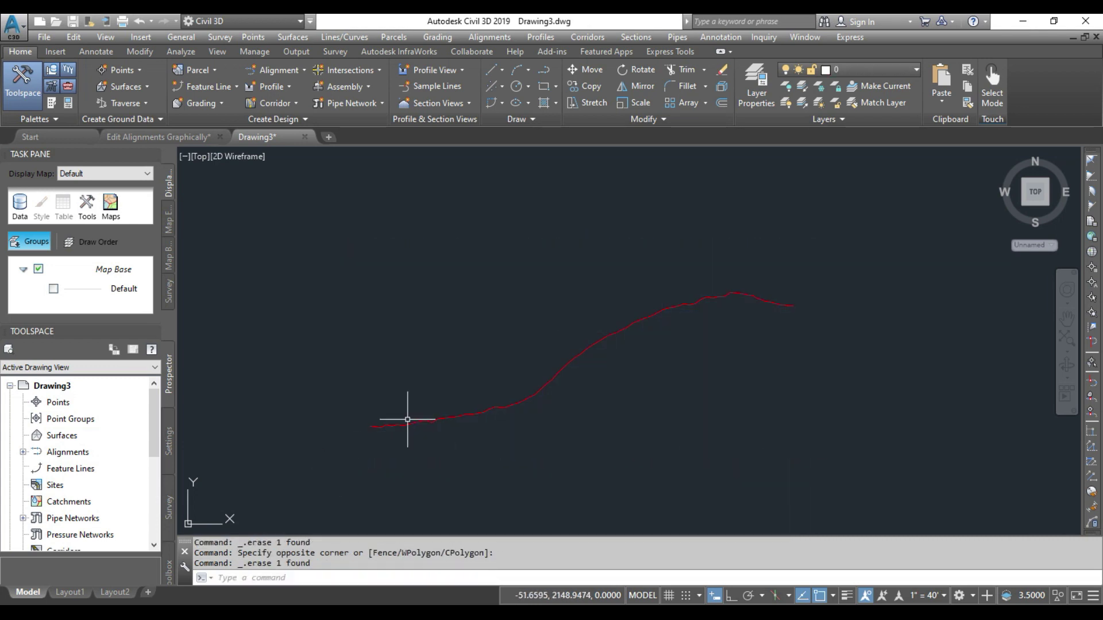
Create a new layer named External and set its color to red
left_click(757, 99)
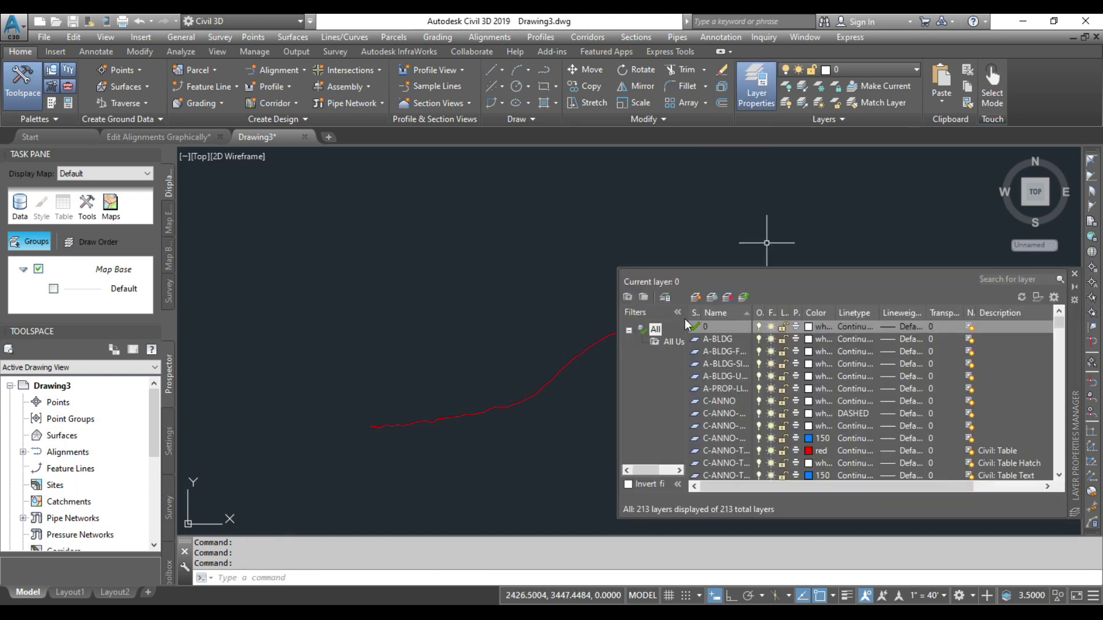
left_click(694, 298)
type("External")
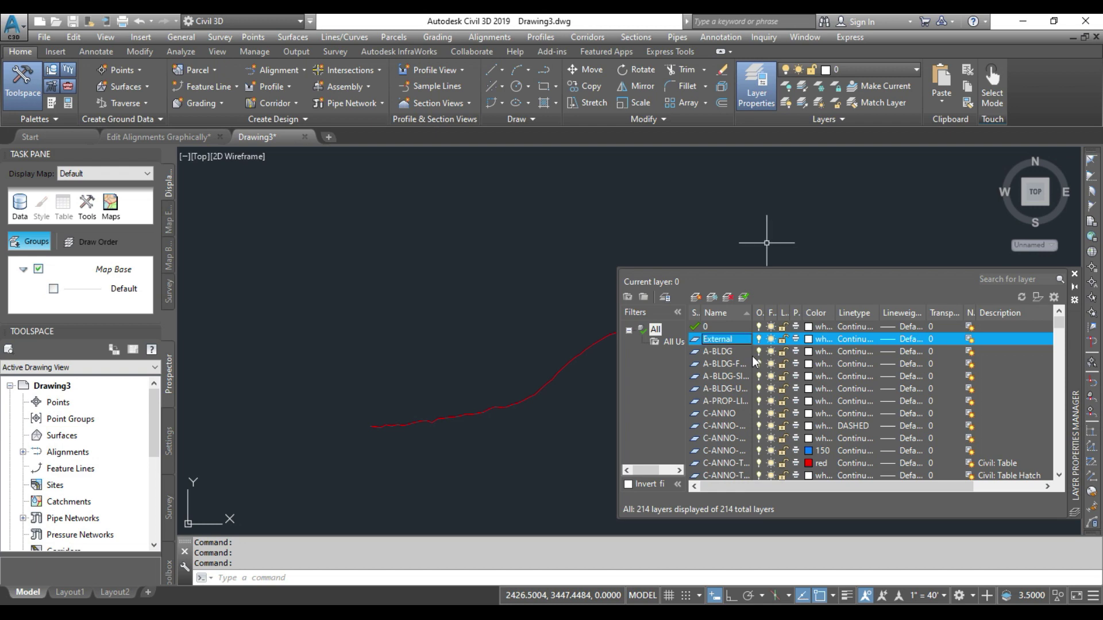
left_click(808, 339)
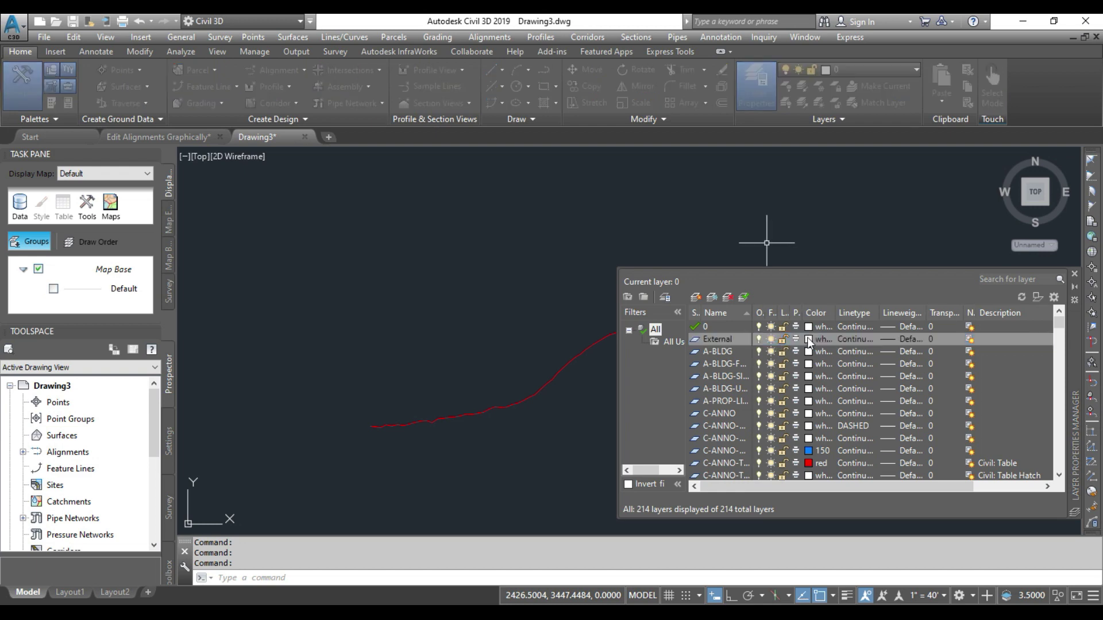
left_click(416, 341)
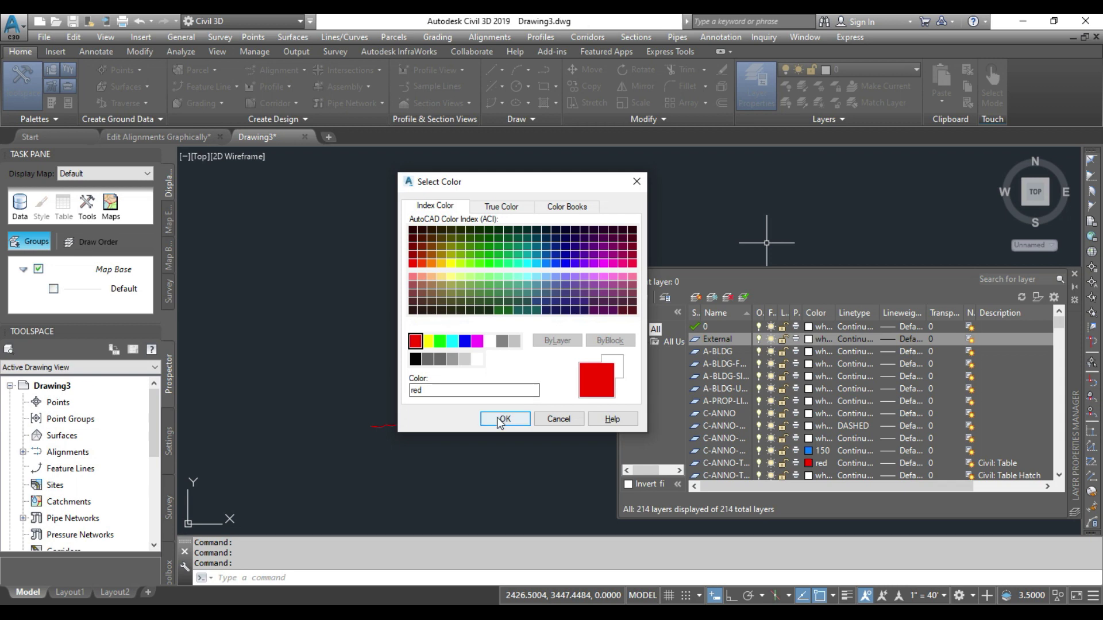
left_click(499, 419)
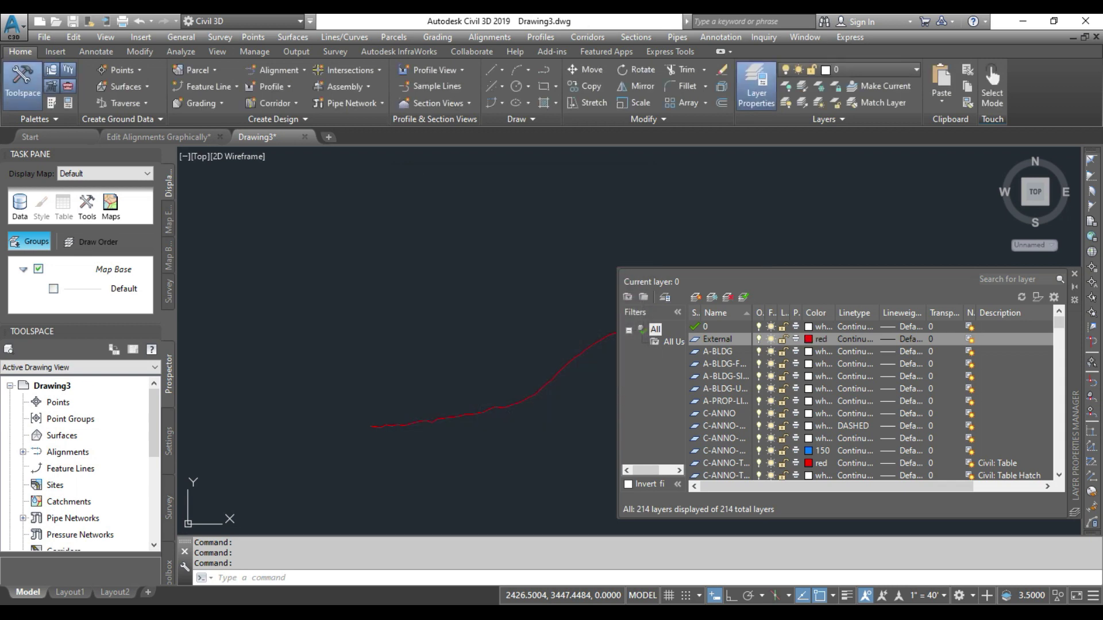
Create a new layer named Material and set its color to index color 92
left_click(697, 297)
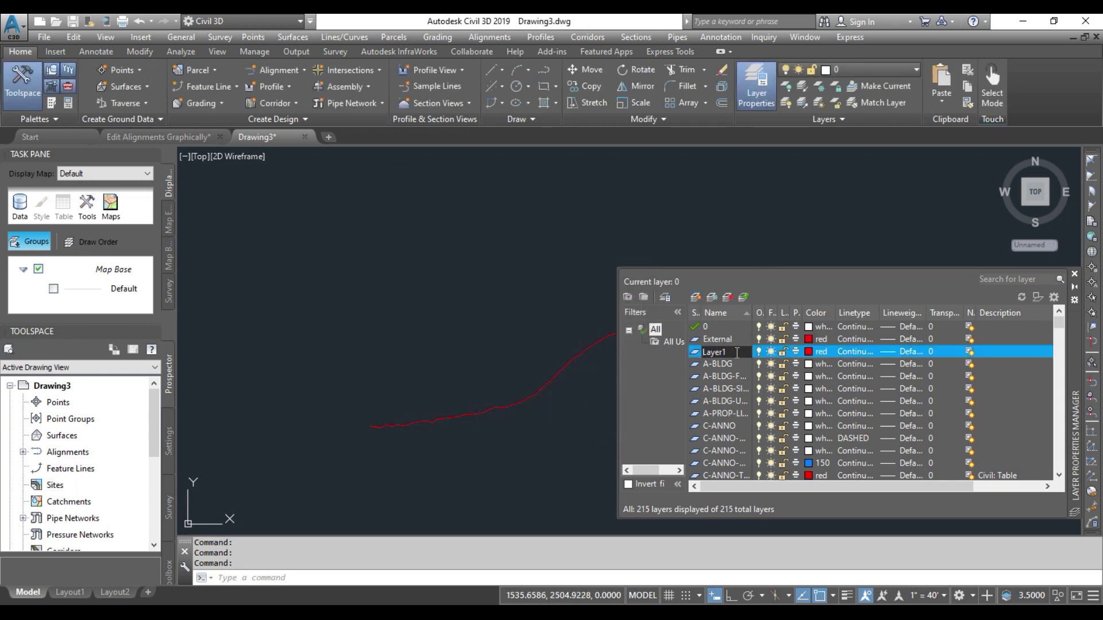
type("Material")
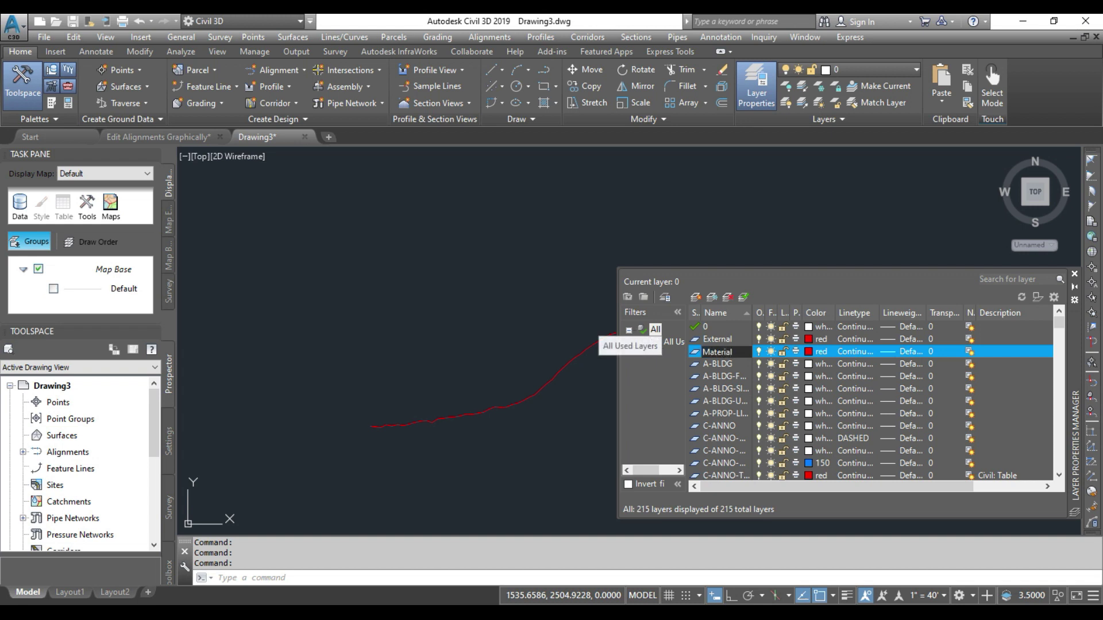
key("Return")
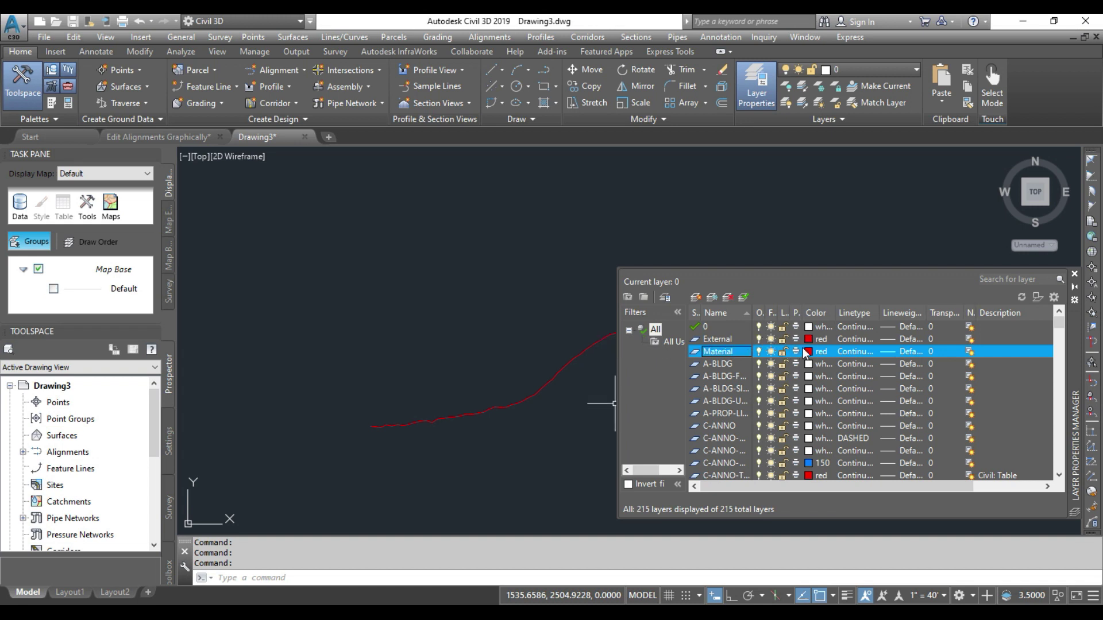
left_click(809, 350)
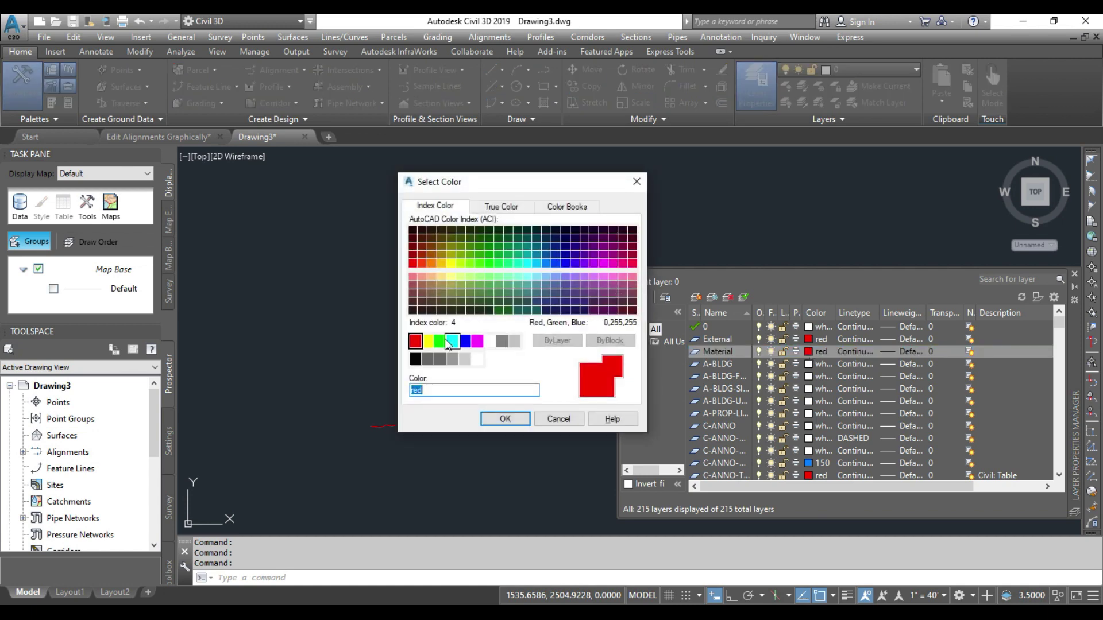
left_click(440, 341)
left_click(488, 255)
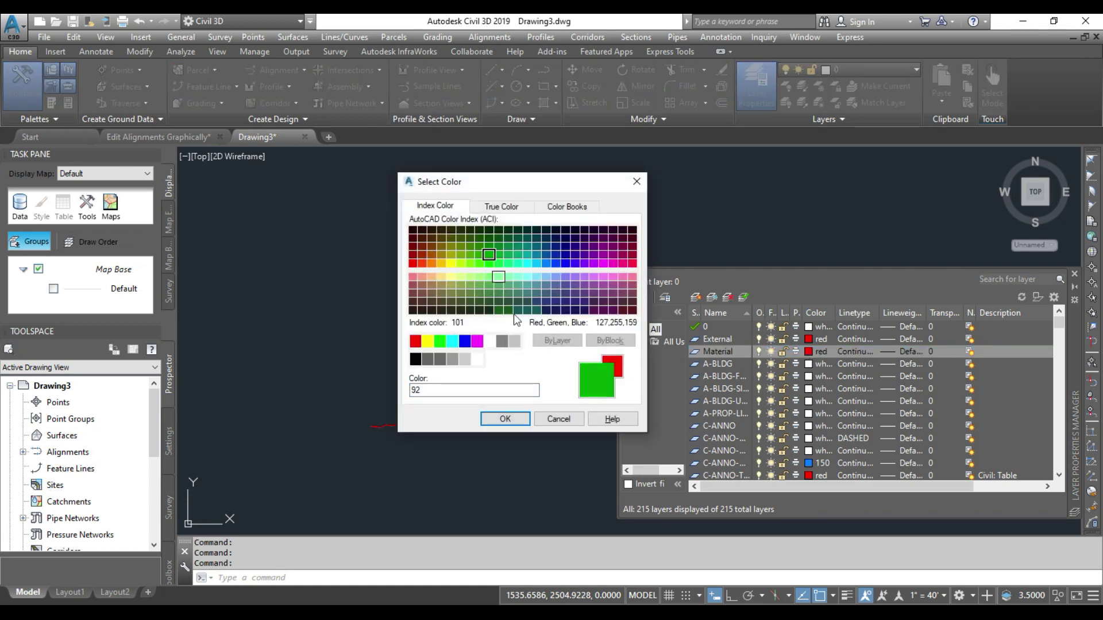
left_click(505, 418)
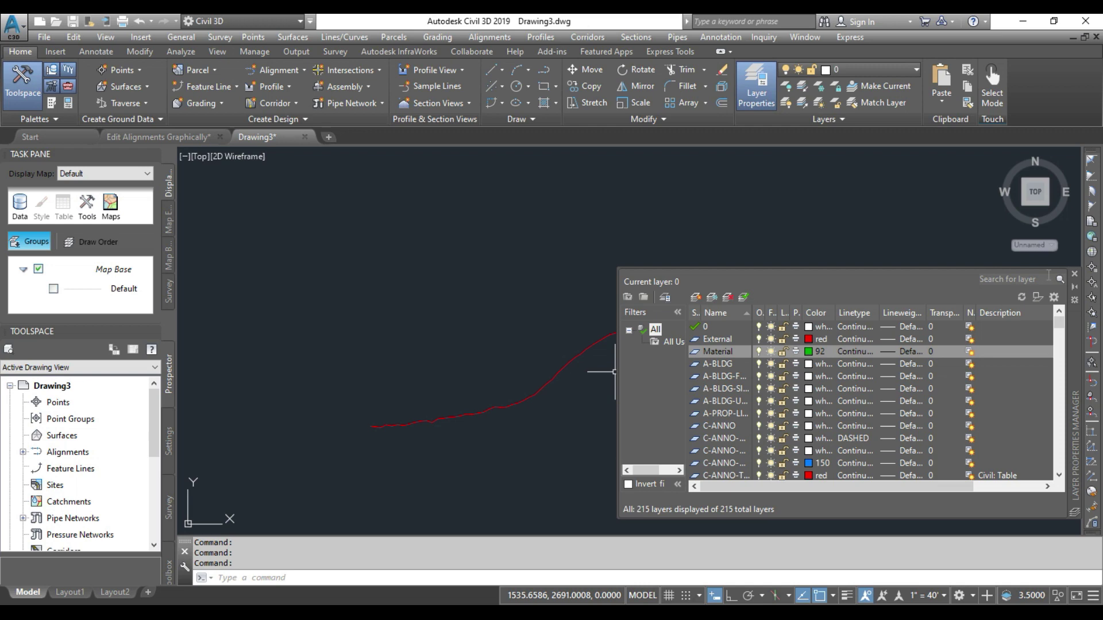
Close the layer manager and make External the current layer
left_click(1074, 274)
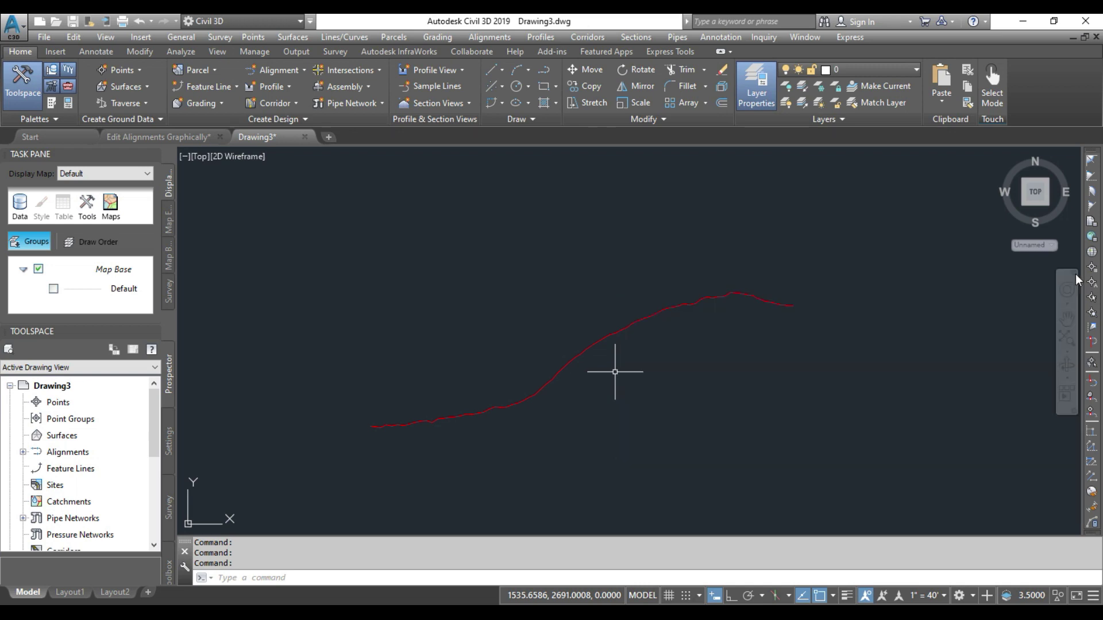
left_click(843, 74)
scroll(814, 295, "down", 15)
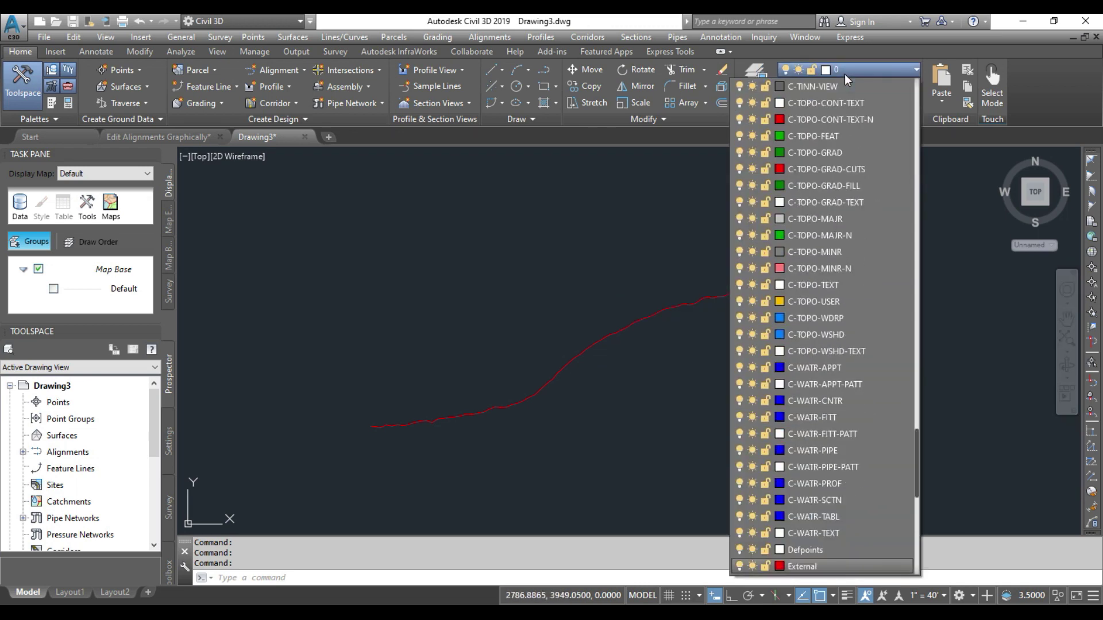
left_click(795, 567)
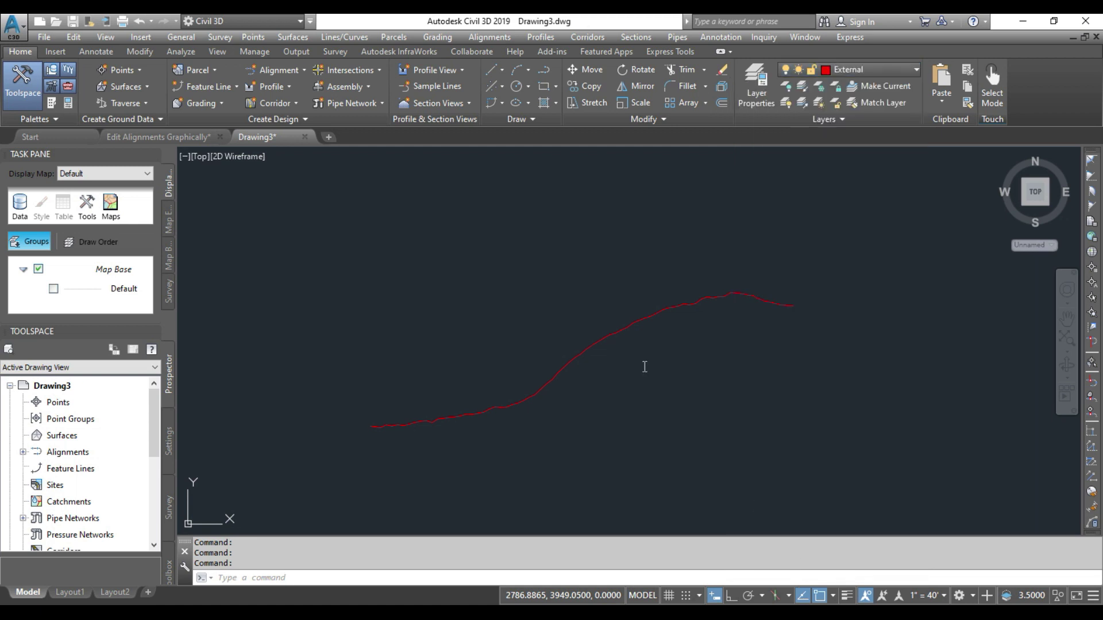
scroll(535, 281, "down", 2)
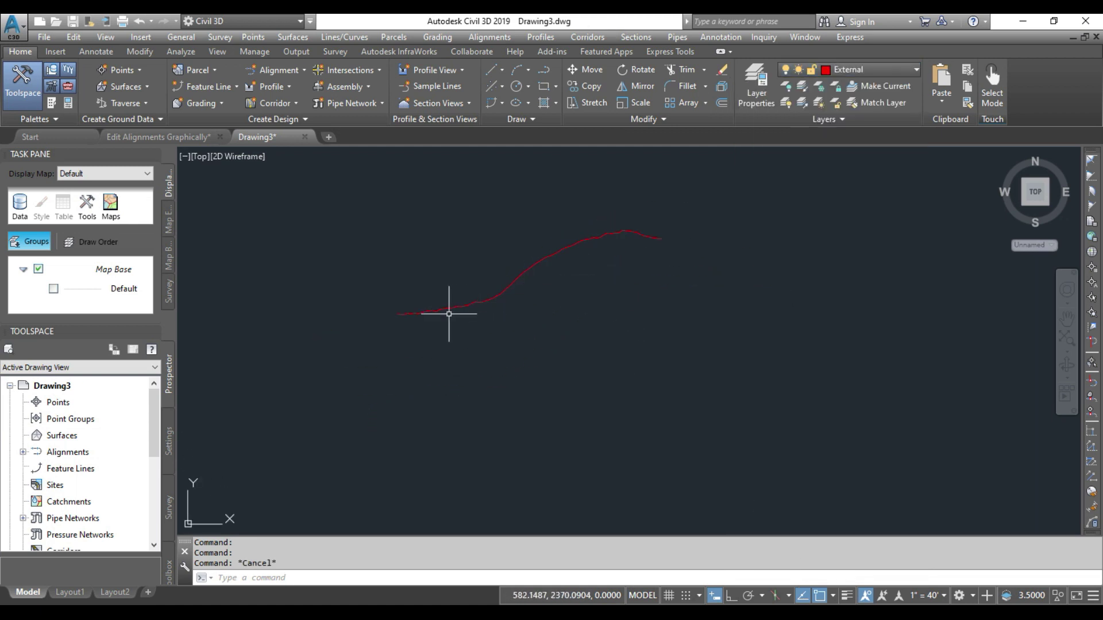
type("pl")
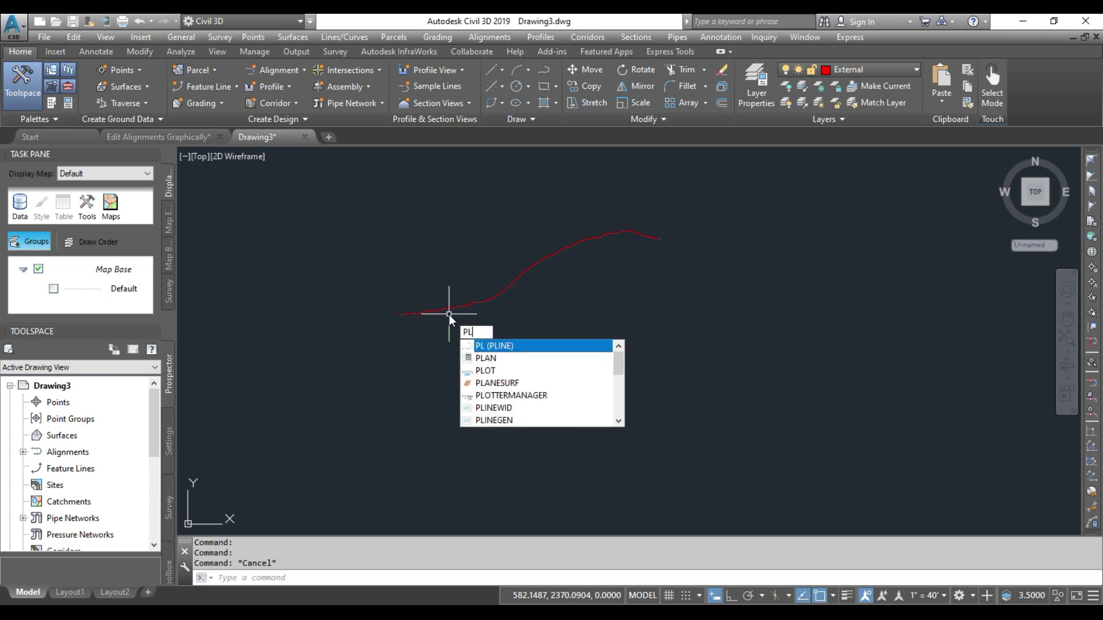
key("Return")
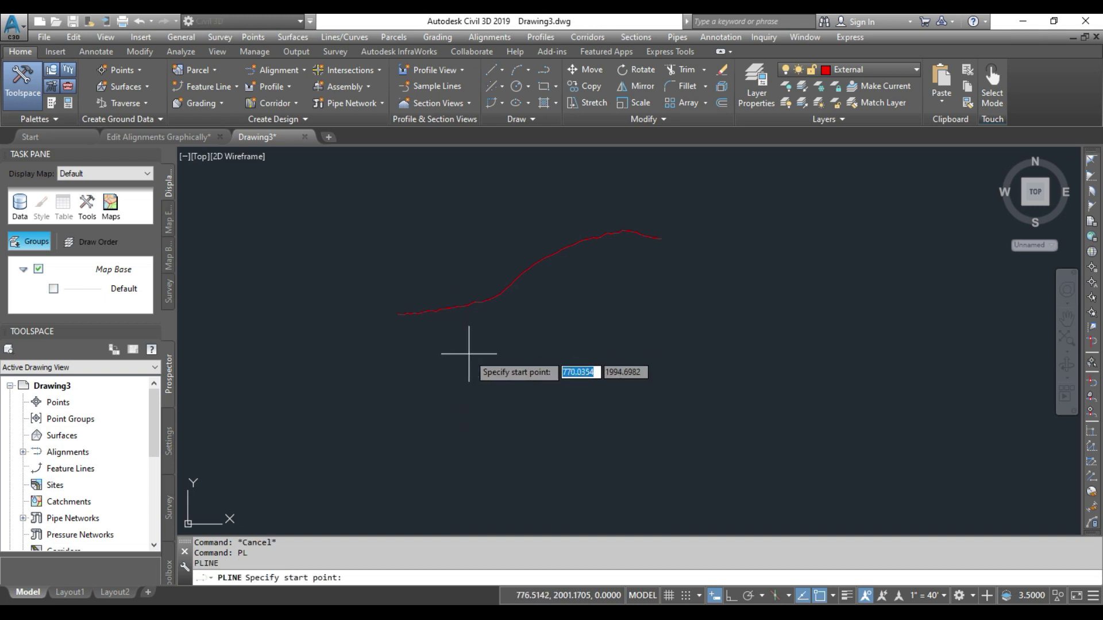
right_click(469, 354, "shift")
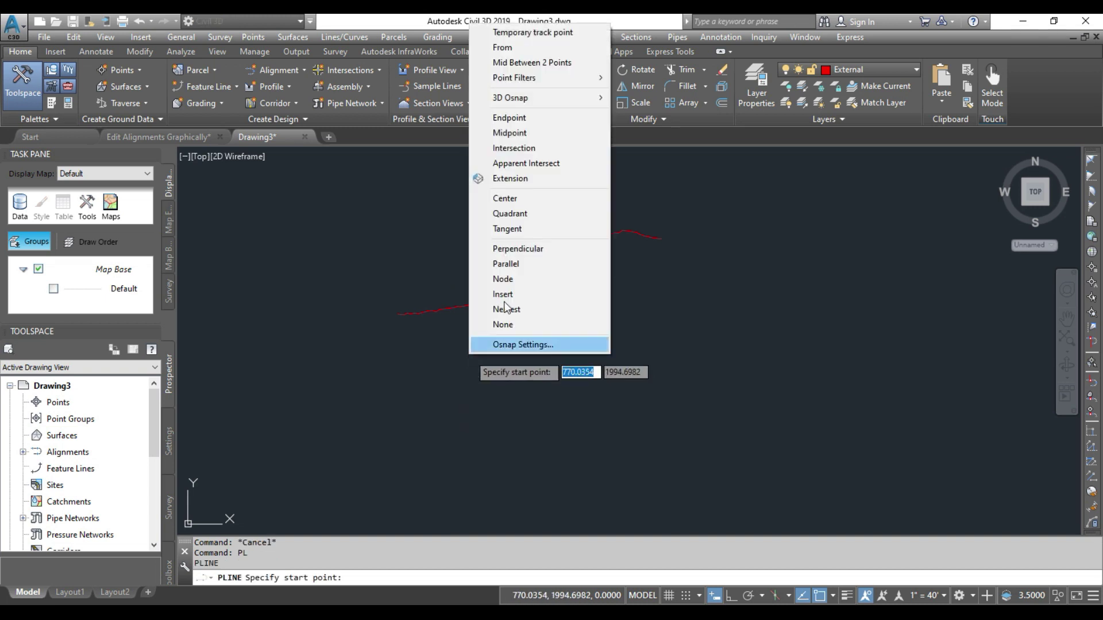
left_click(516, 119)
scroll(379, 316, "up", 4)
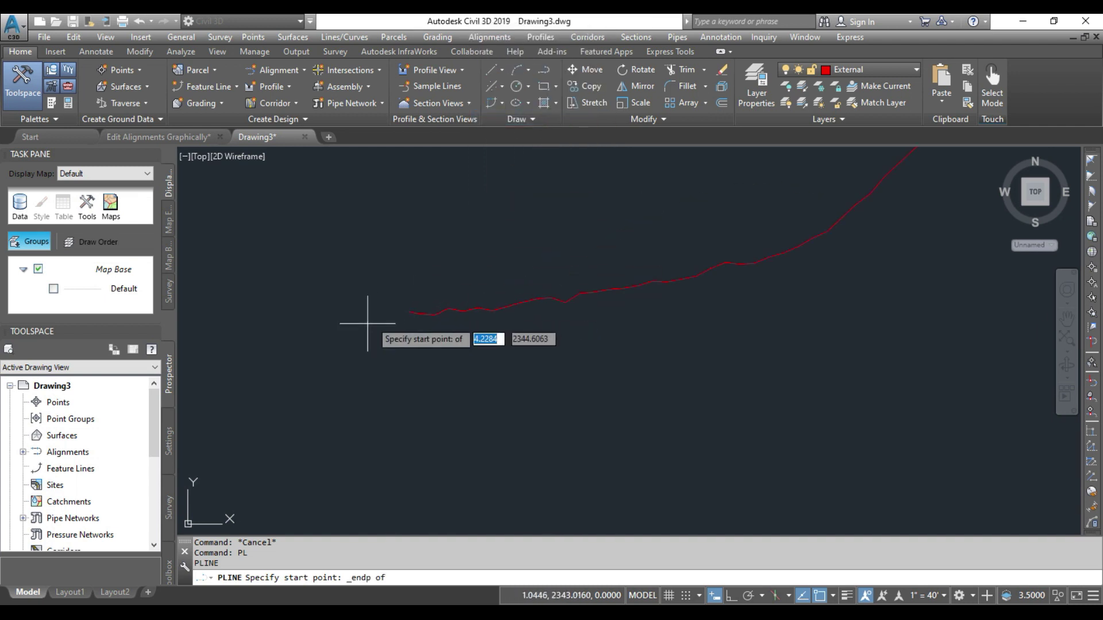
left_click(407, 310)
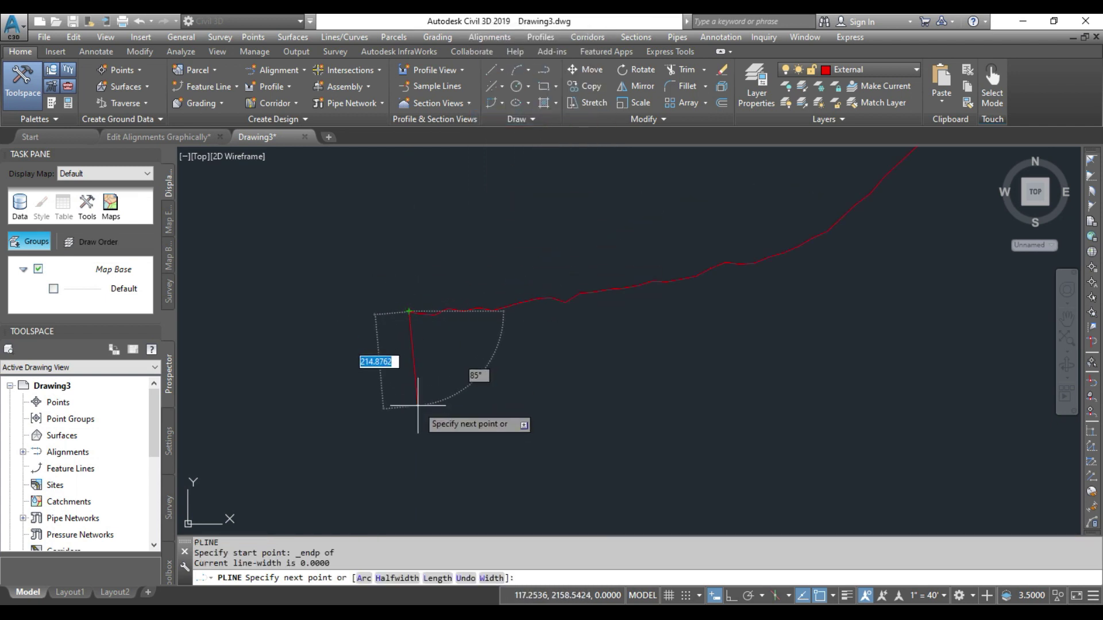
scroll(410, 447, "down", 3)
scroll(410, 448, "down", 2)
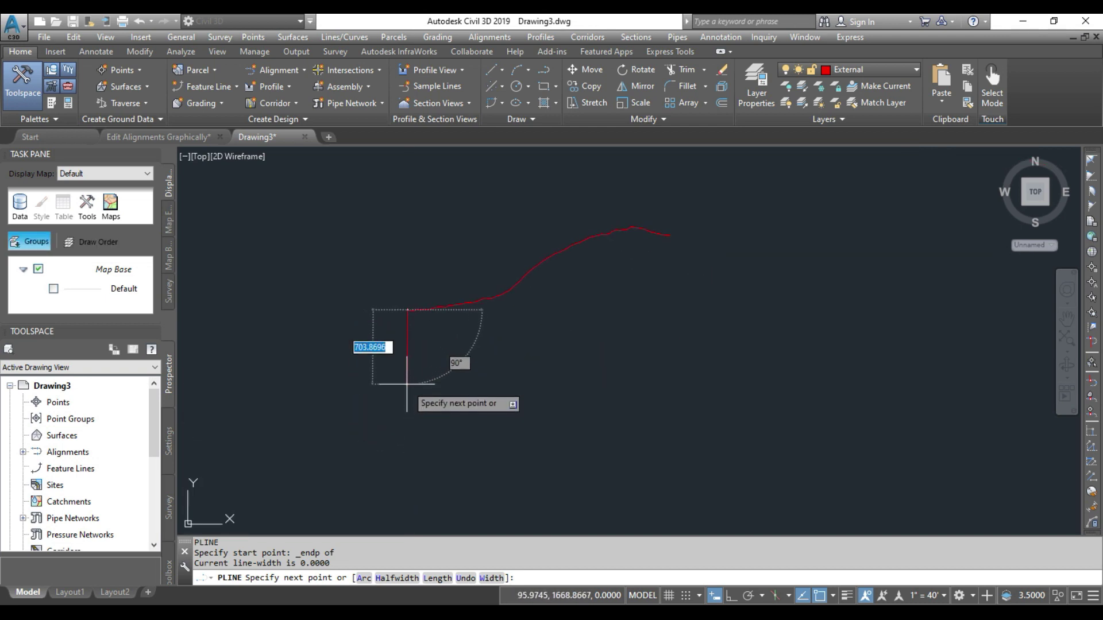
key("Escape")
Review the pointer input format and coordinate settings used for dynamic input
right_click(712, 597)
left_click(655, 577)
left_click(464, 293)
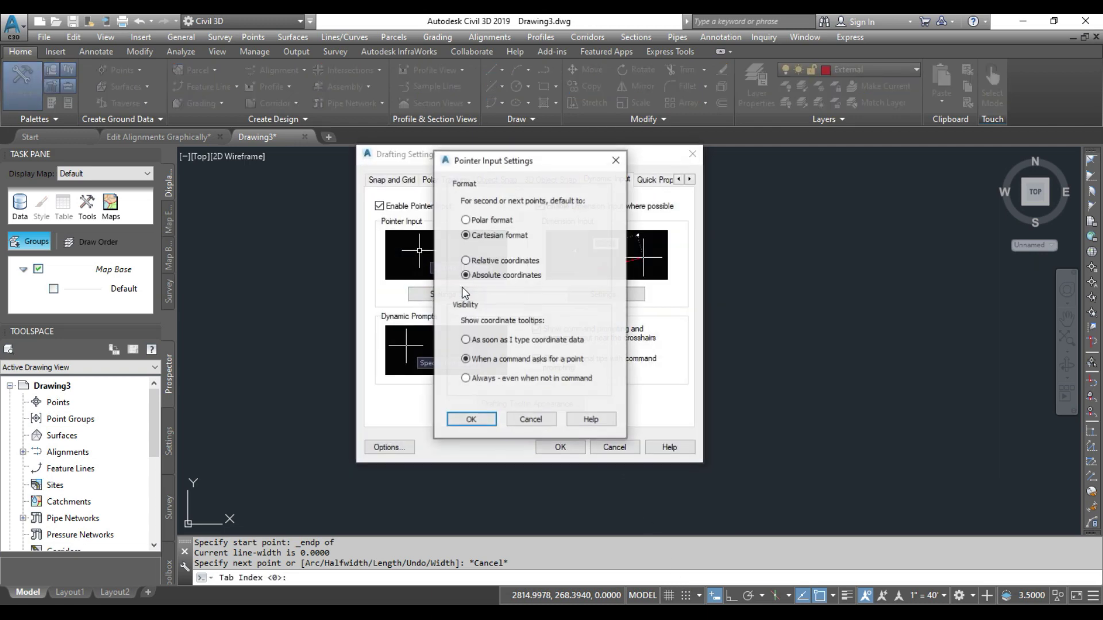
left_click(471, 419)
left_click(560, 447)
key("Escape")
key("Escape")
Draw a polyline from the profile line's left endpoint straight down, 600 units long at 270 degrees
scroll(392, 314, "up", 4)
scroll(393, 313, "up", 2)
type("p")
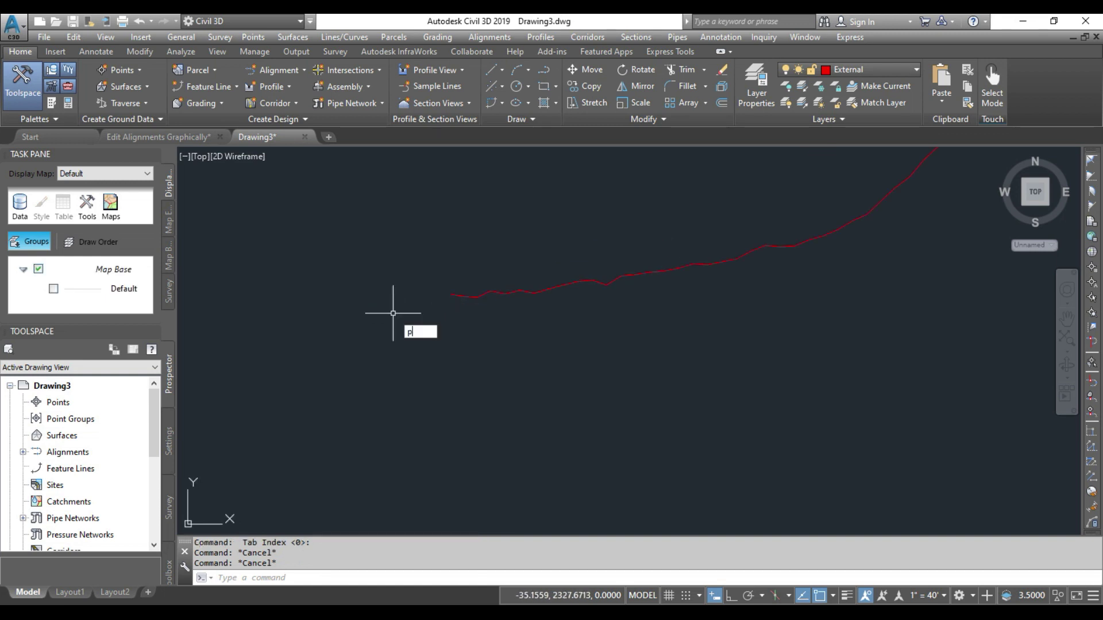
type("l")
key("Return")
right_click(468, 315, "shift")
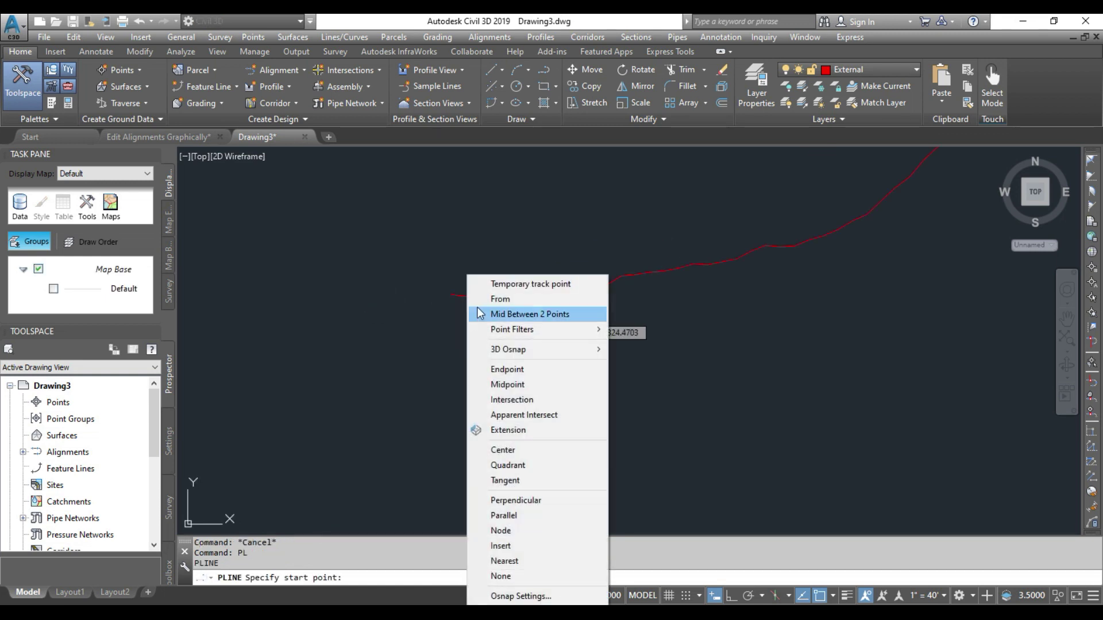
left_click(513, 373)
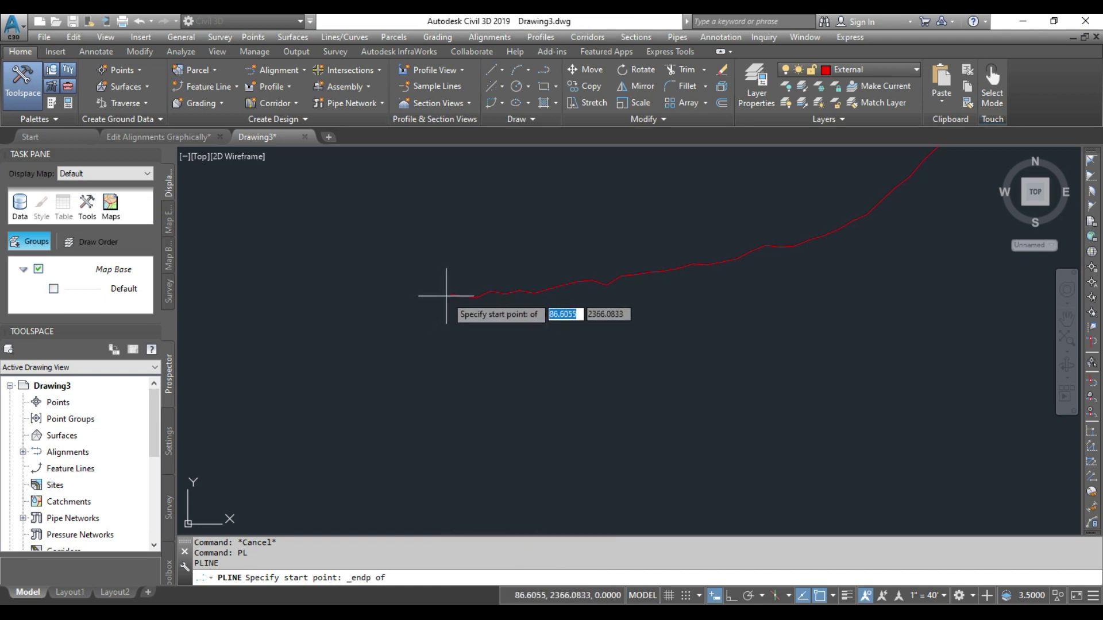
left_click(451, 294)
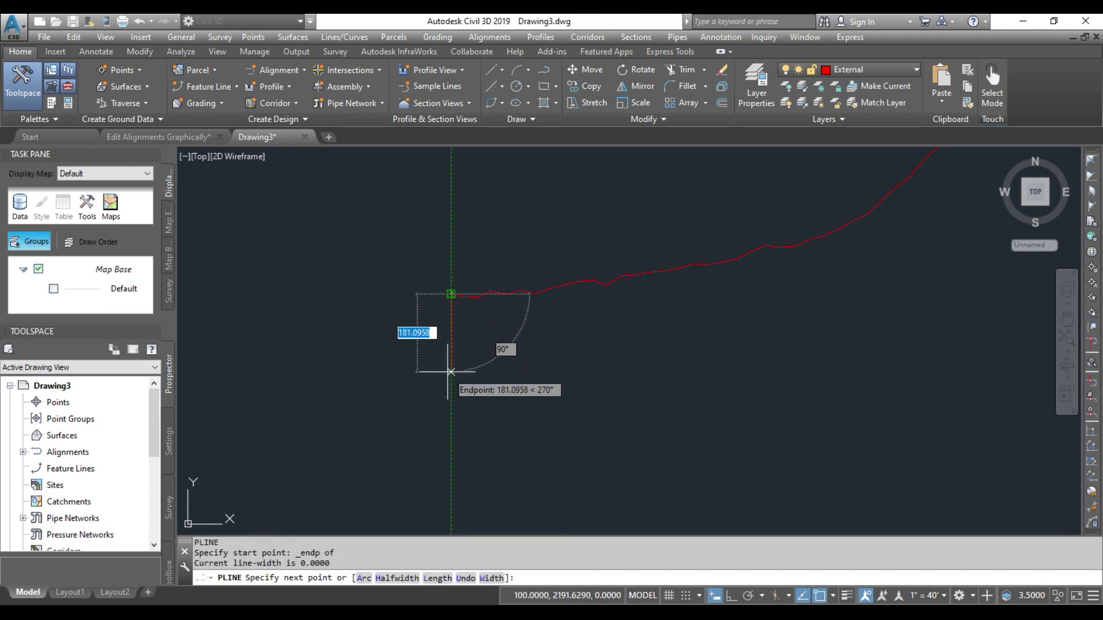
type("600")
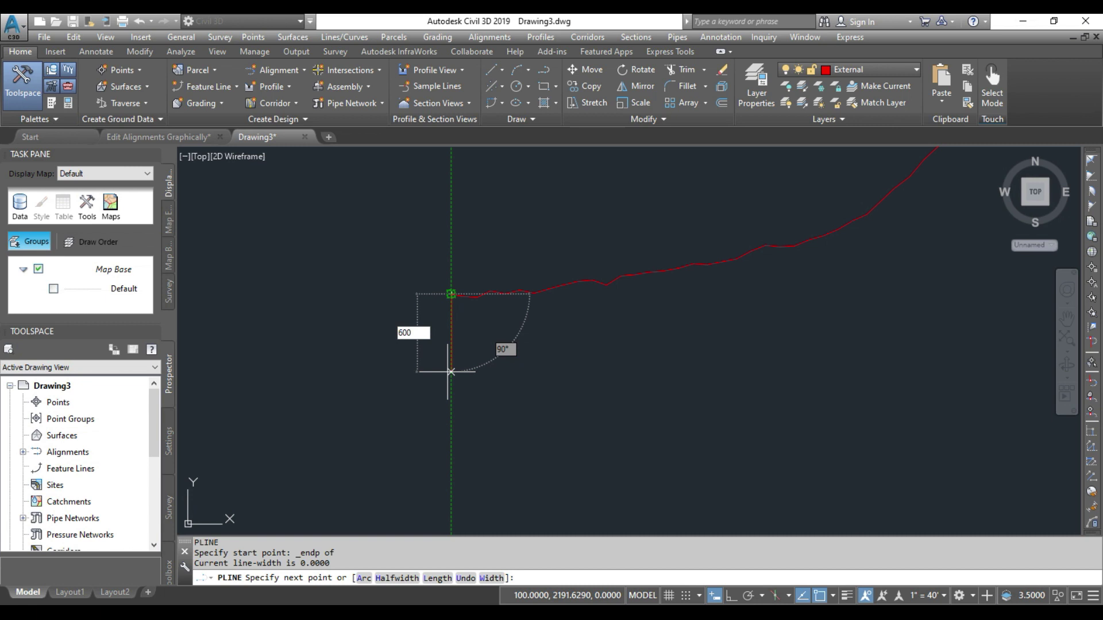
key("Tab")
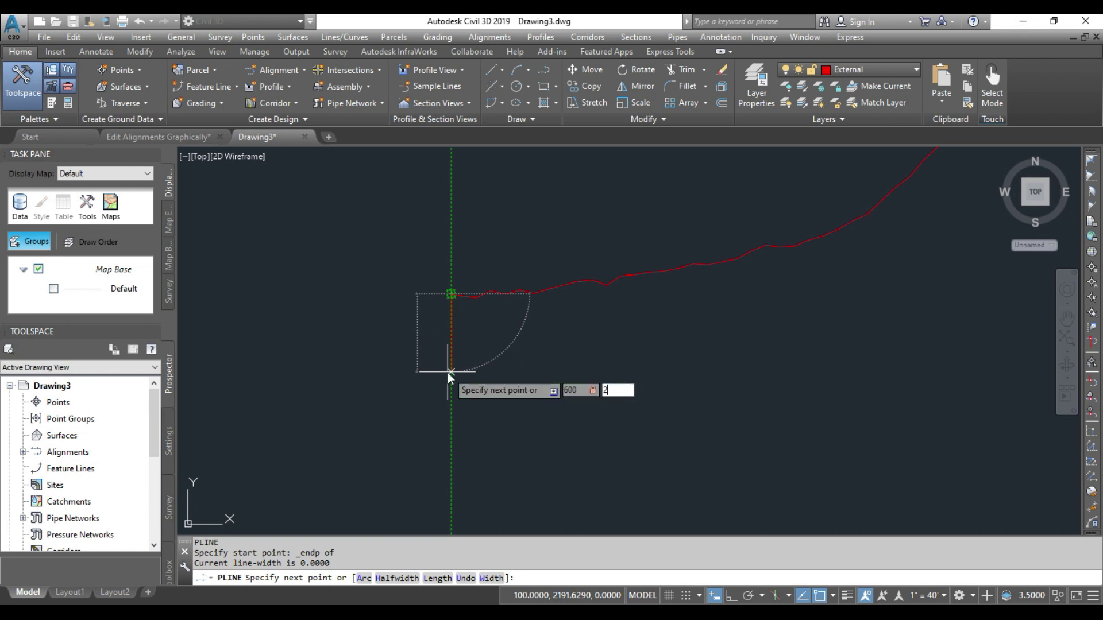
key("Return")
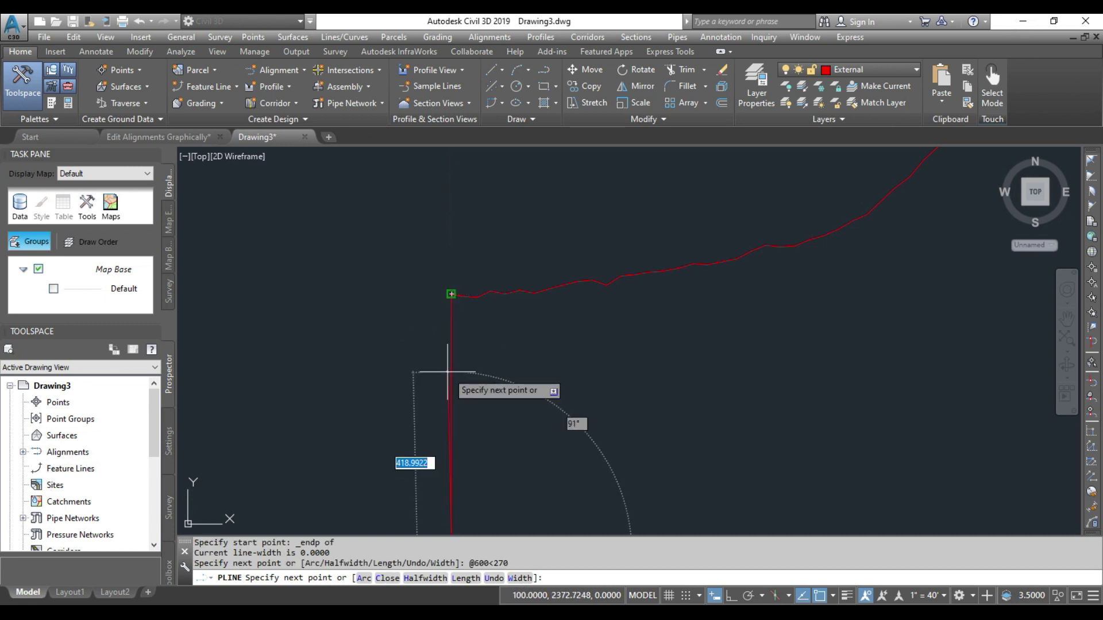
right_click(596, 362)
left_click(603, 367)
scroll(603, 368, "down", 5)
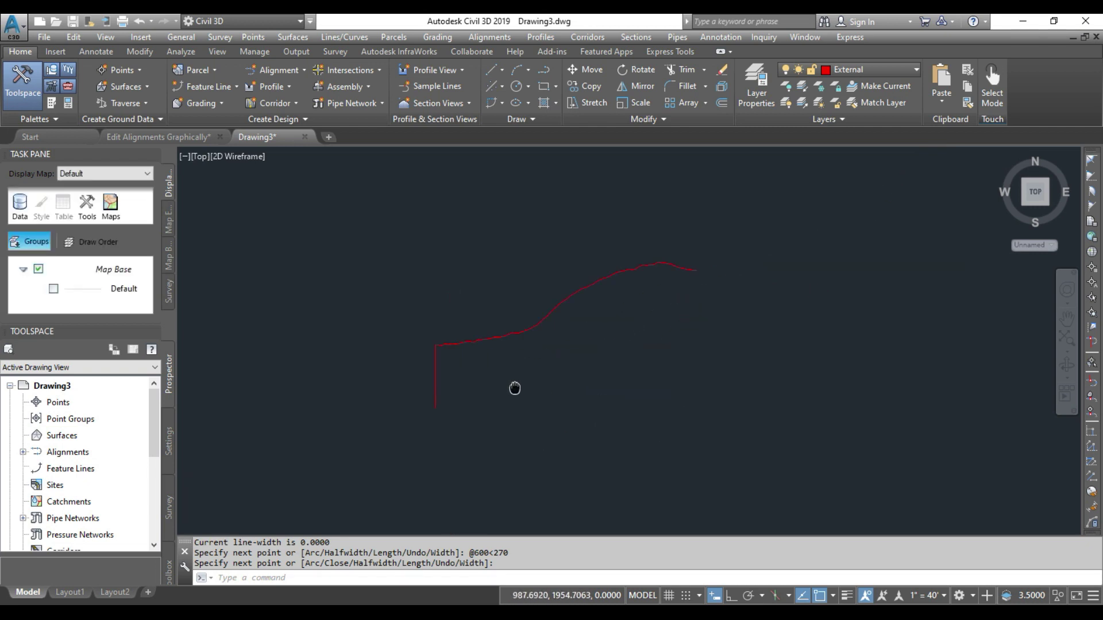
Turn on Ortho and draw a horizontal polyline from the vertical line's lower end to beyond the profile's right end
key("Return")
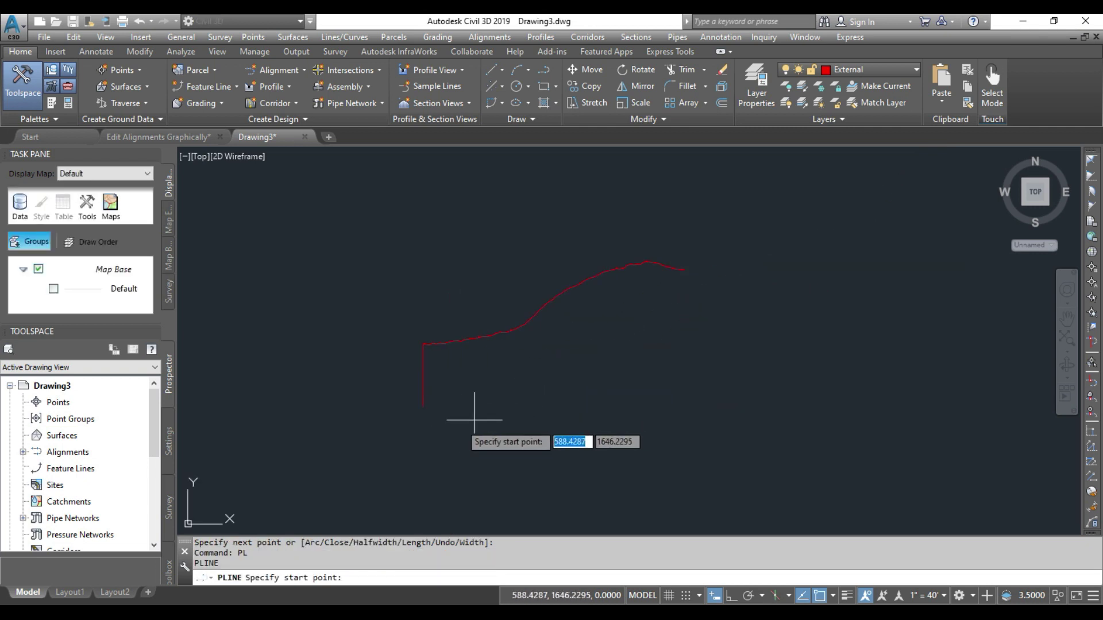
left_click(733, 596)
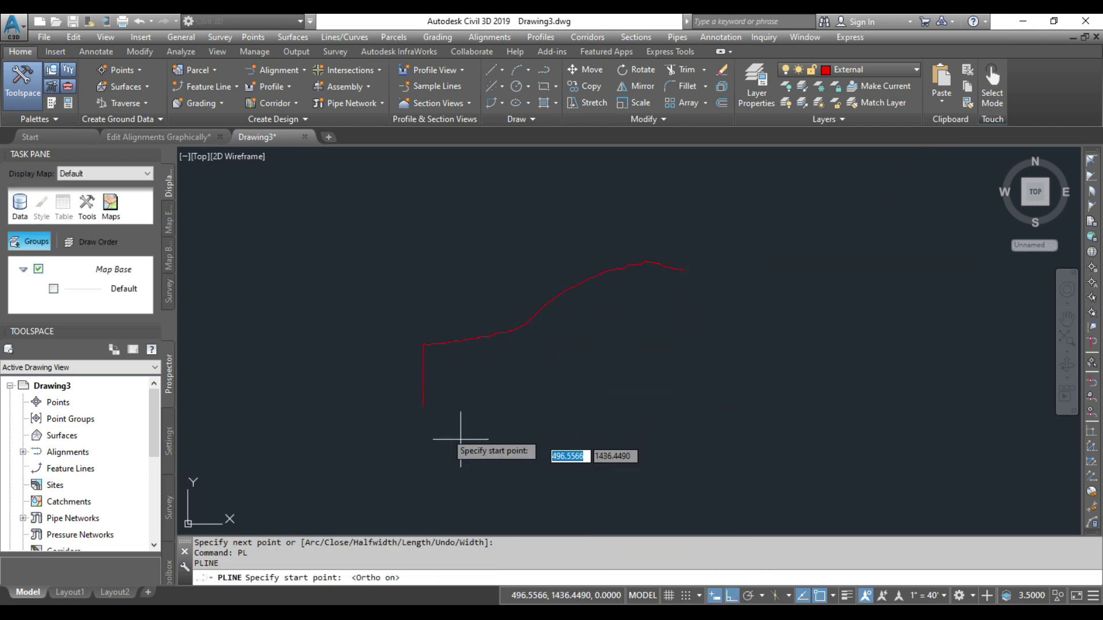
left_click(423, 407)
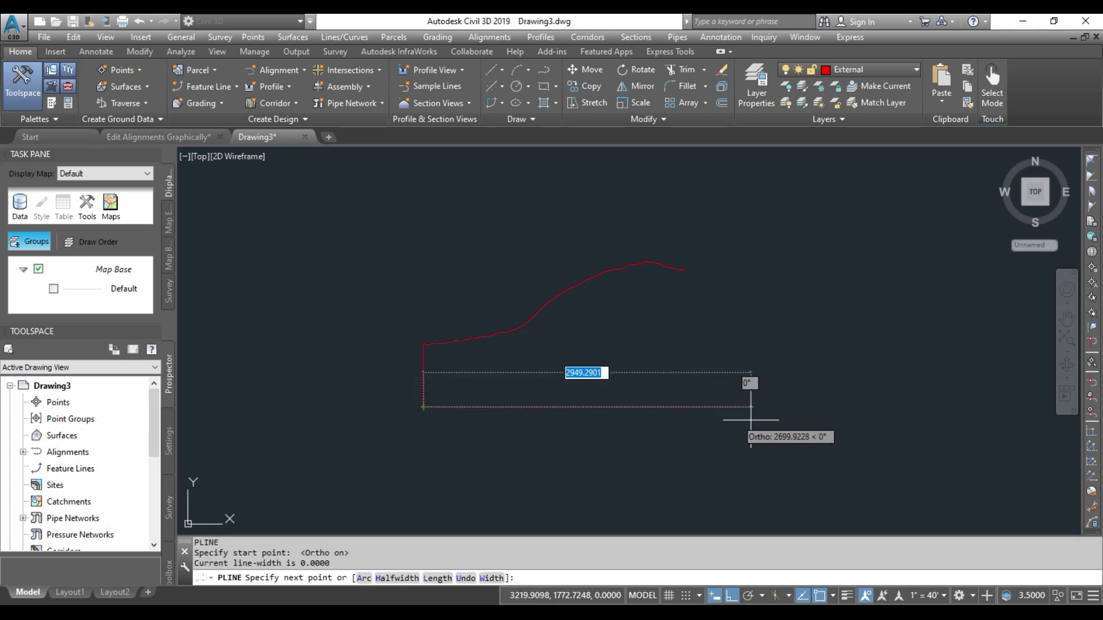
right_click(811, 425)
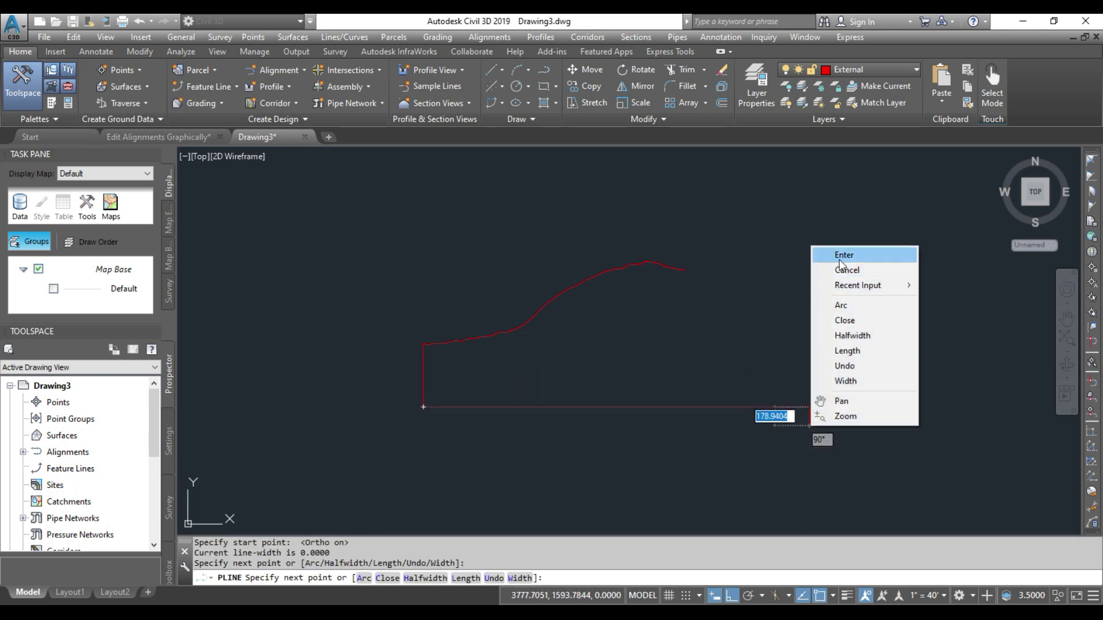
left_click(823, 253)
Draw a vertical polyline from the profile line's right endpoint down past the horizontal base line
type("pl")
key("Return")
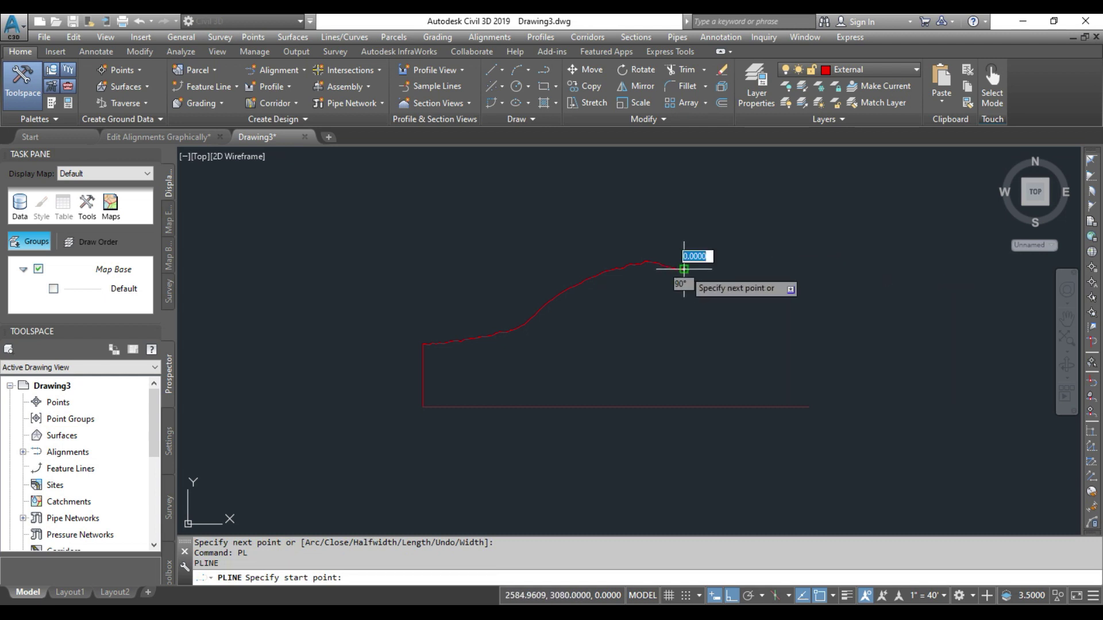
left_click(684, 268)
left_click(696, 458)
right_click(715, 451)
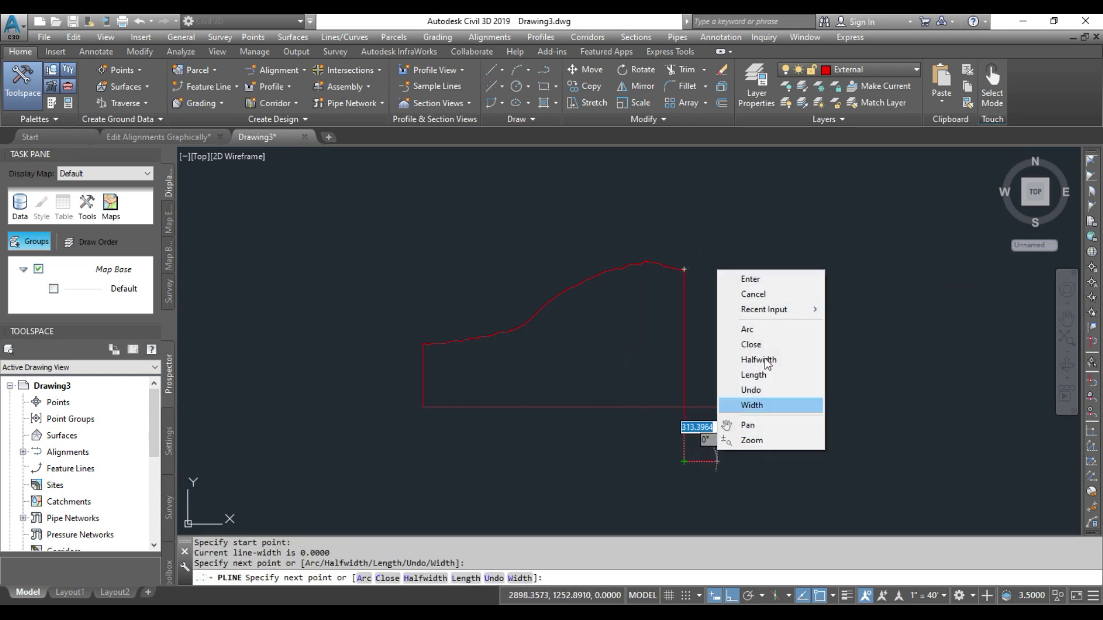
left_click(740, 278)
Trim the overhanging ends of the base line and right vertical line at their intersection
left_click(691, 77)
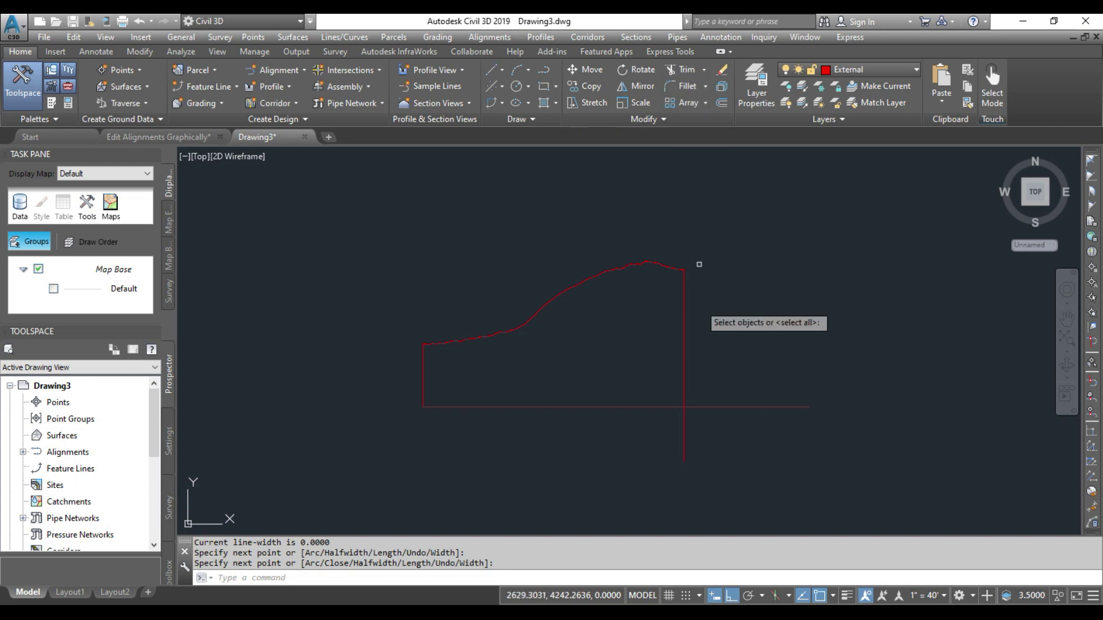
left_click(719, 420)
left_click(650, 403)
key("Return")
left_click(731, 394)
left_click(708, 420)
left_click(710, 428)
left_click(655, 447)
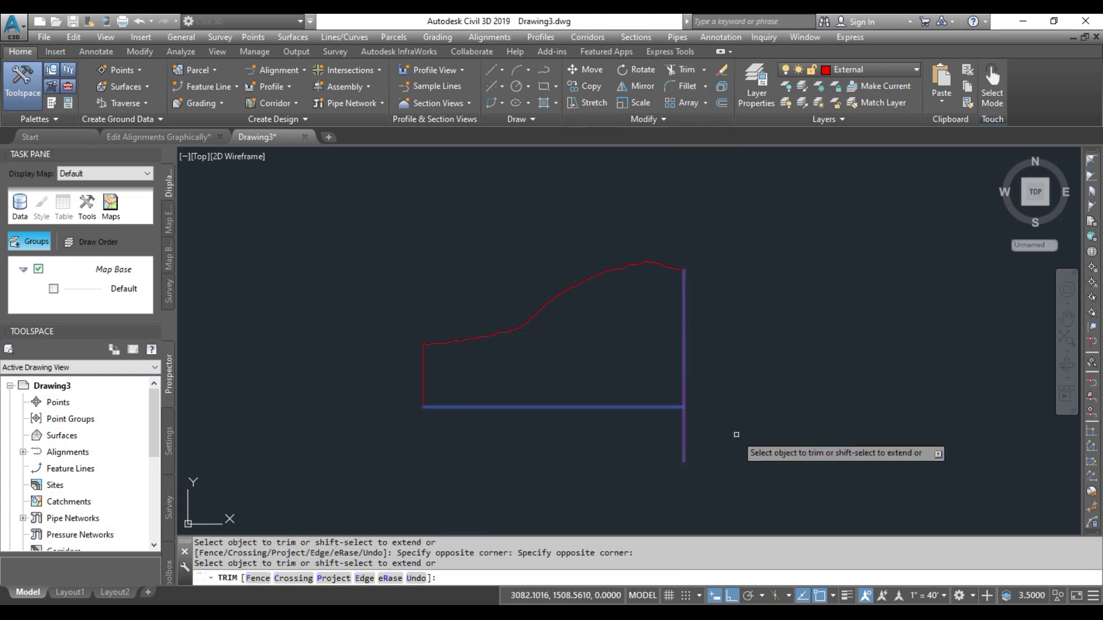
right_click(637, 437)
left_click(649, 442)
key("Escape")
left_click(744, 216)
left_click(374, 444)
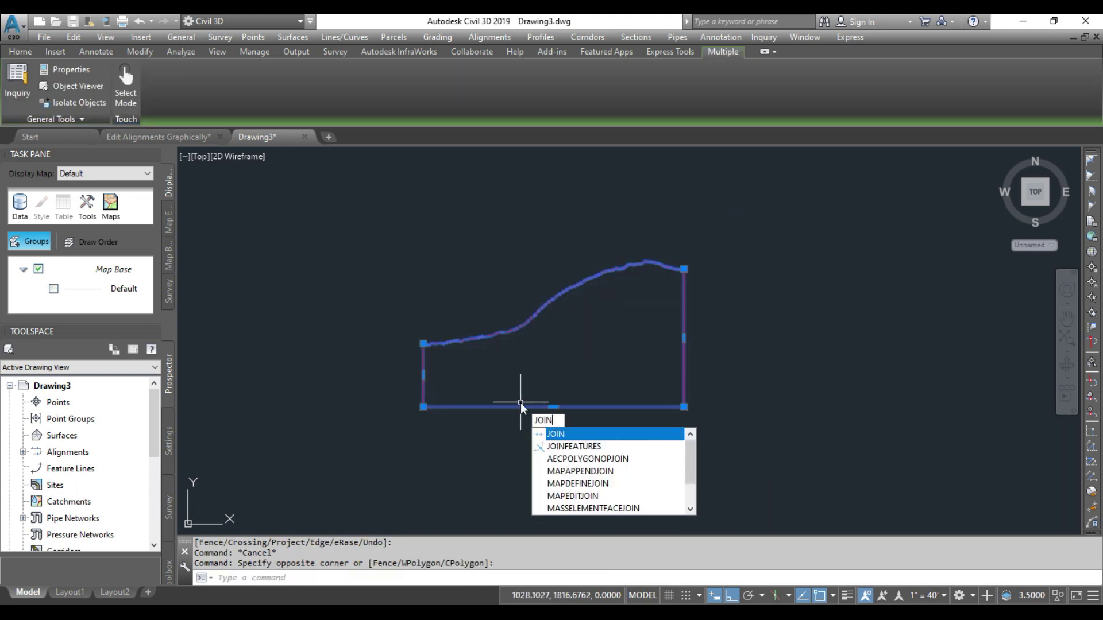
key("Escape")
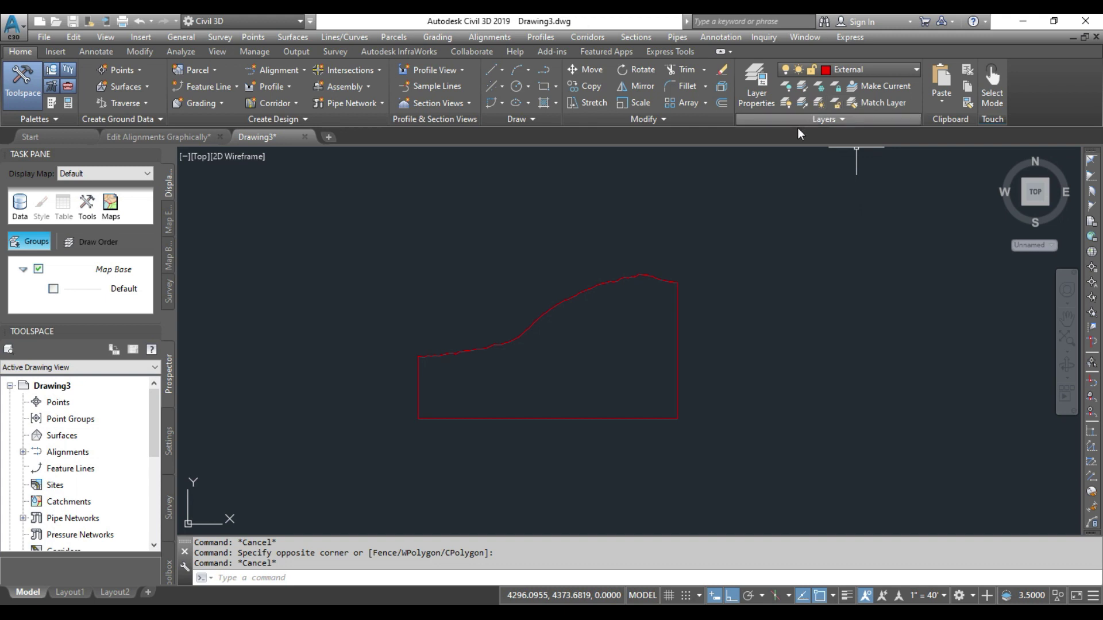
Move the ground profile line from the C-ROAD-PROF layer to the External layer
left_click(633, 265)
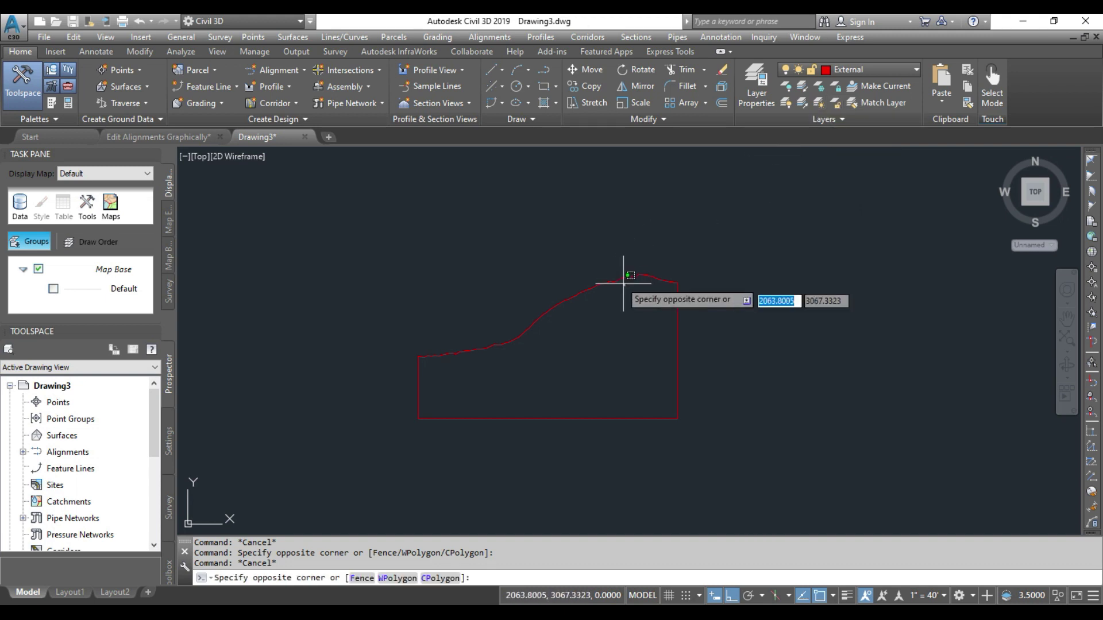
left_click(629, 284)
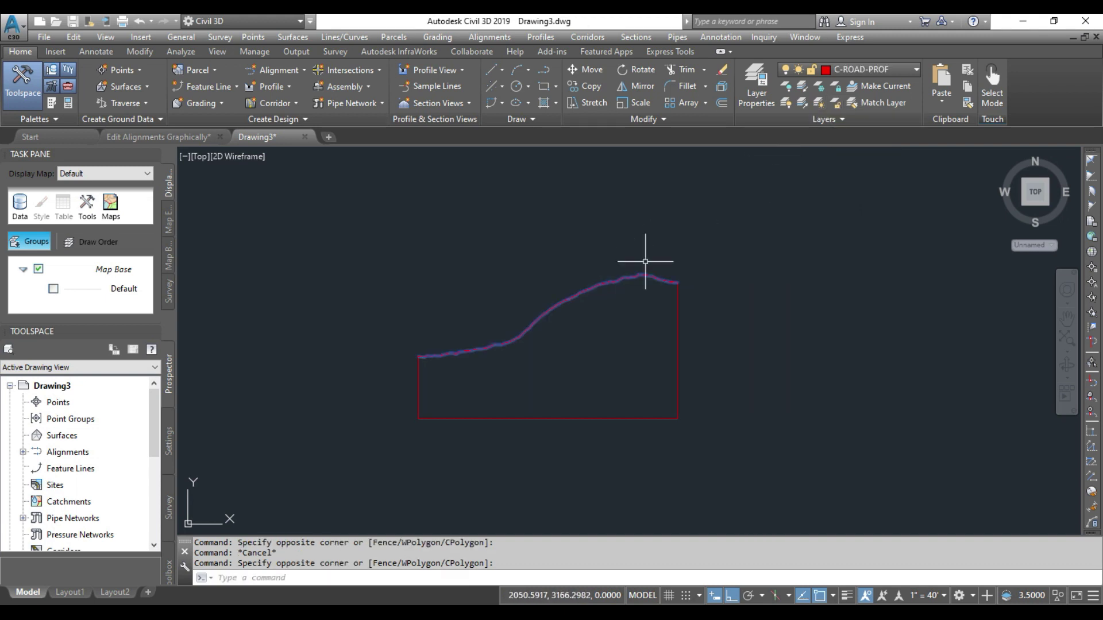
left_click(849, 69)
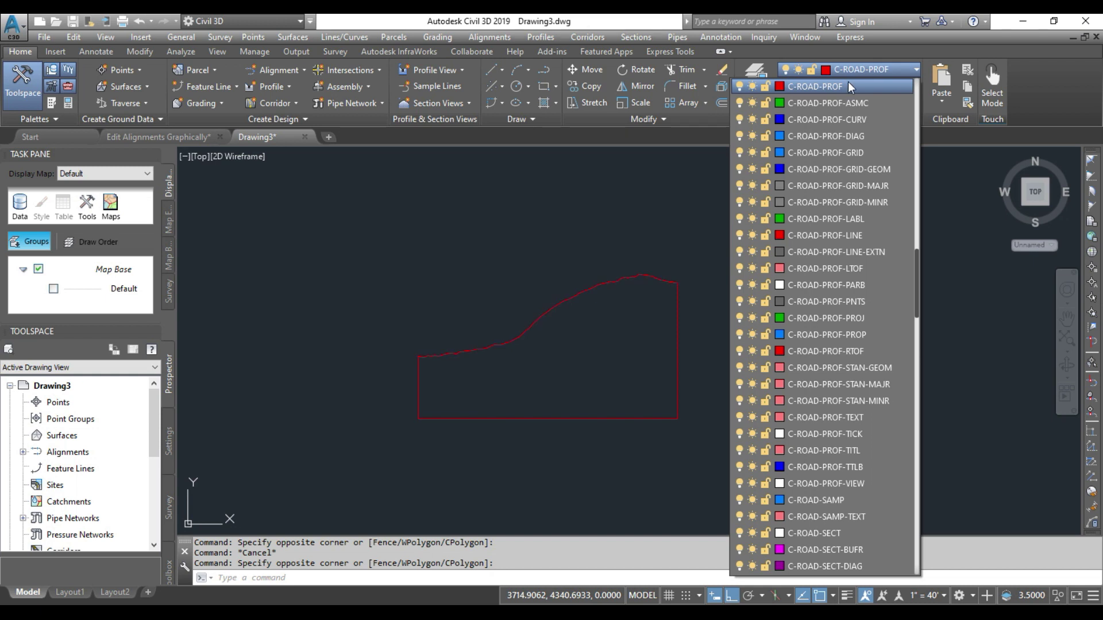
scroll(844, 172, "down", 20)
left_click(802, 565)
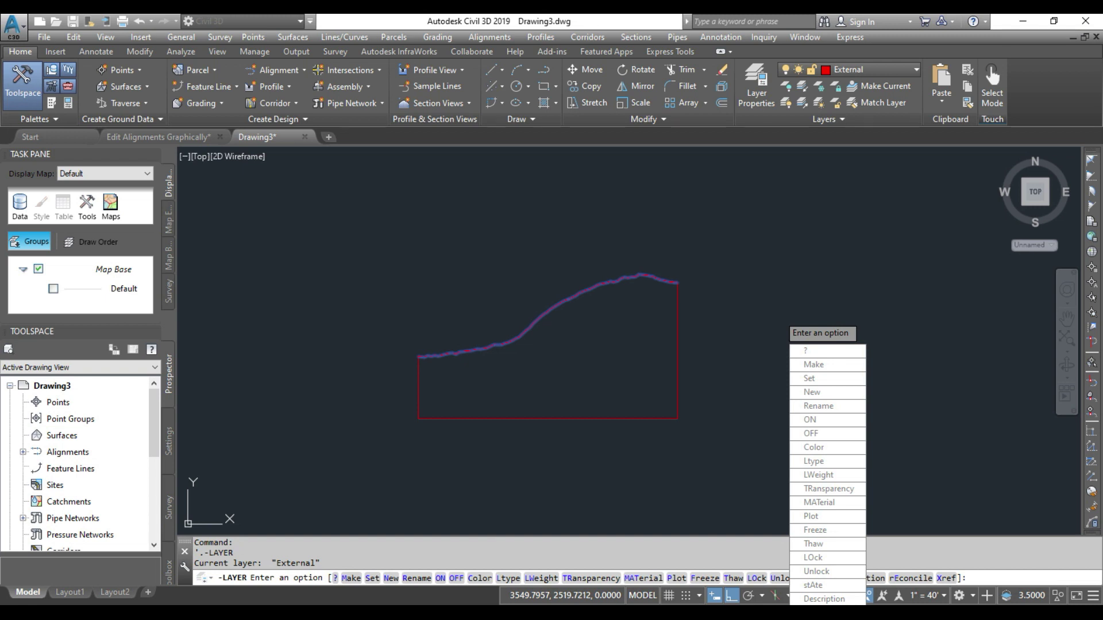
key("Escape")
key("Escape")
key("Escape")
Try to join the ground profile line and the side and base boundary lines with the Join command
left_click(610, 308)
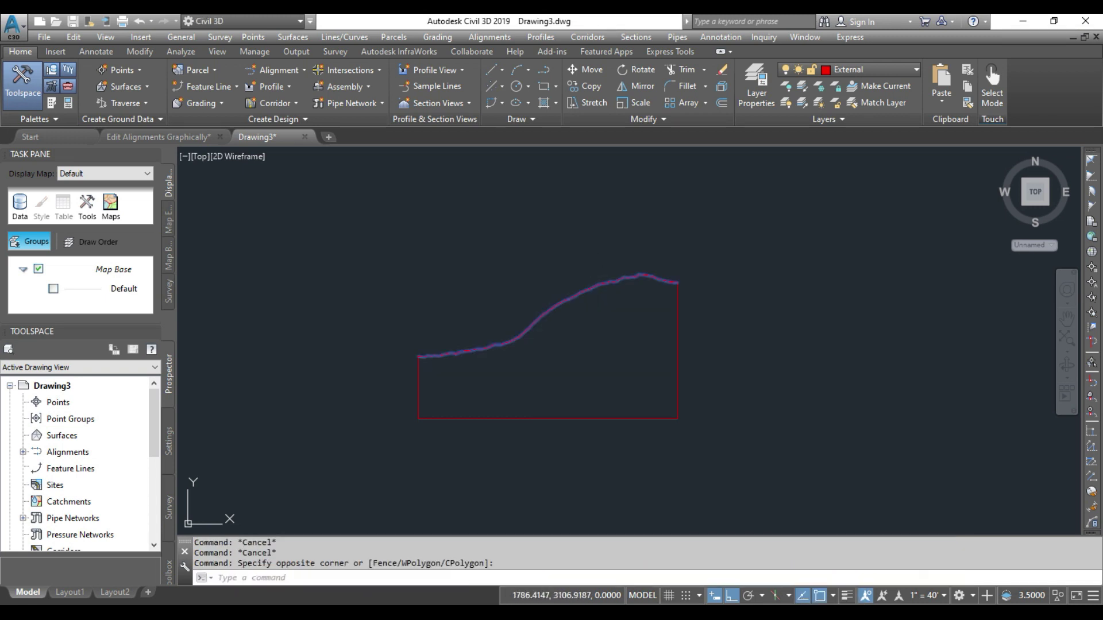
left_click(678, 336)
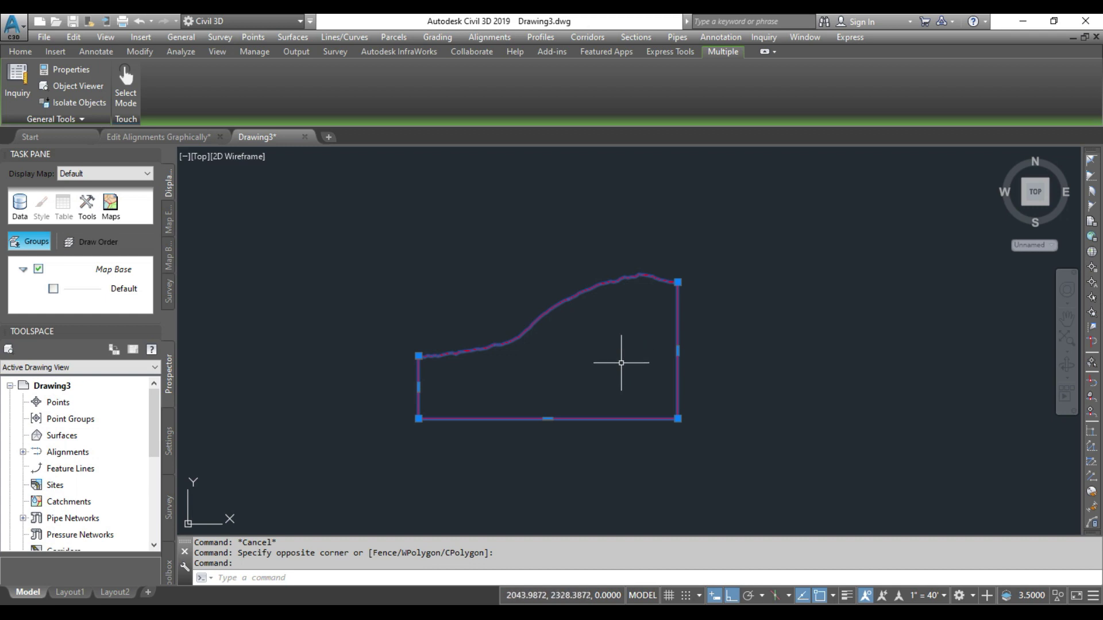
middle_click_drag(621, 363, 571, 308)
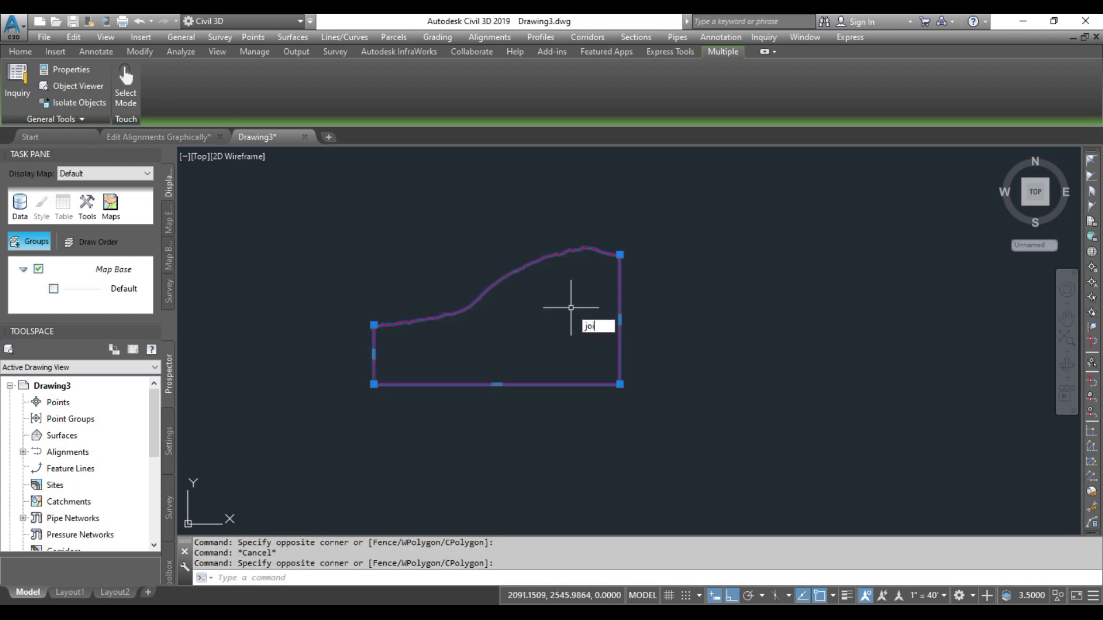
key("Return")
left_click(680, 217)
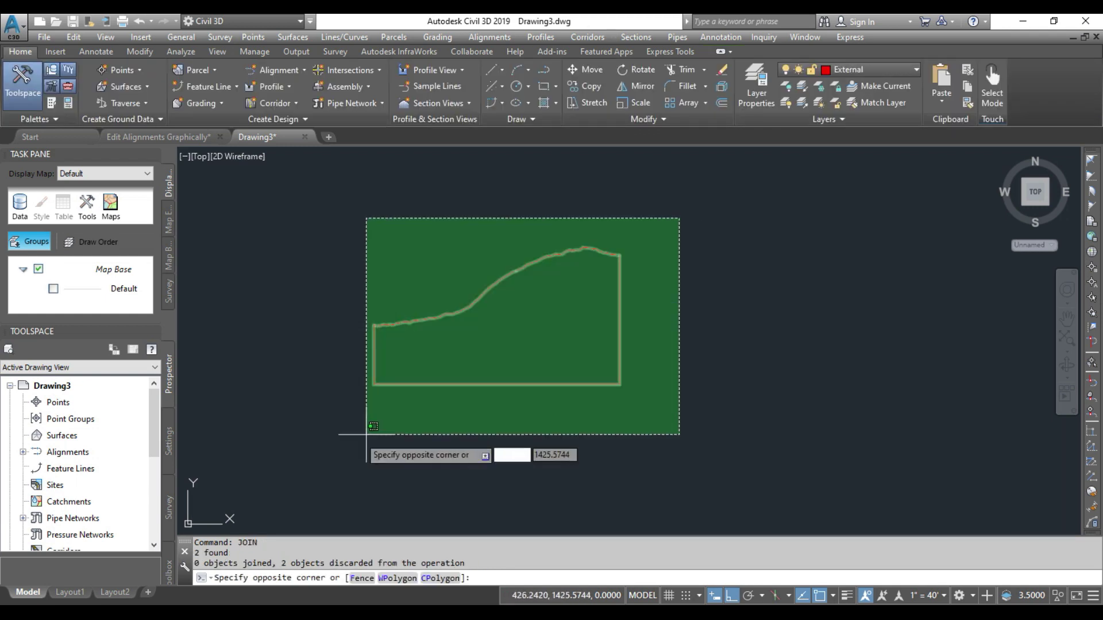
left_click(236, 460)
key("Escape")
left_click(451, 345)
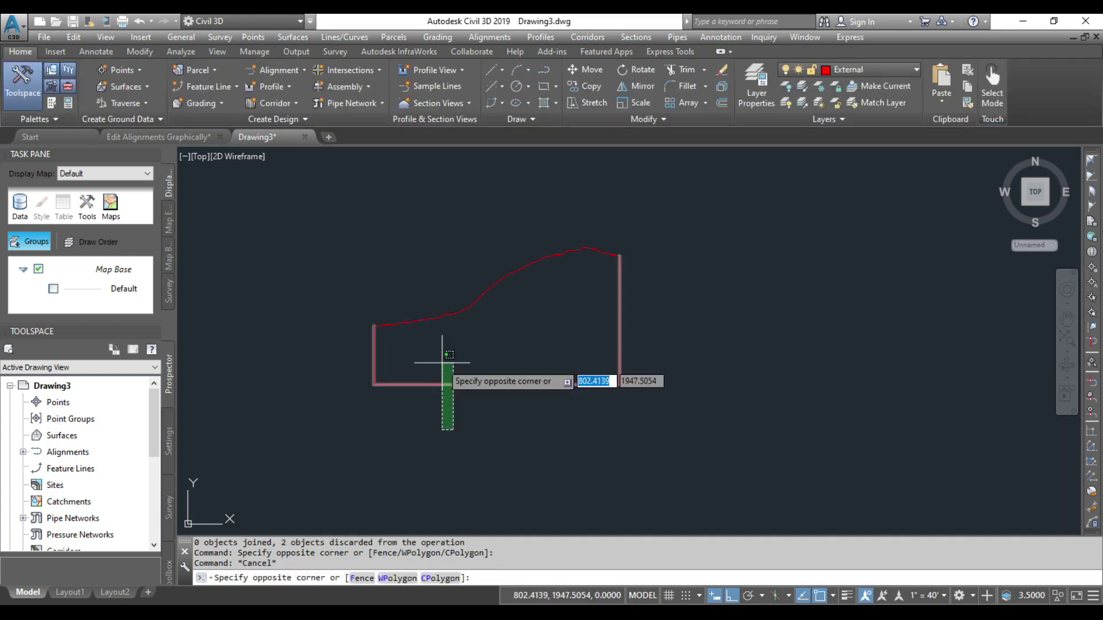
key("Escape")
Explode the ground profile and boundary polylines into separate segments
left_click(670, 199)
left_click(340, 423)
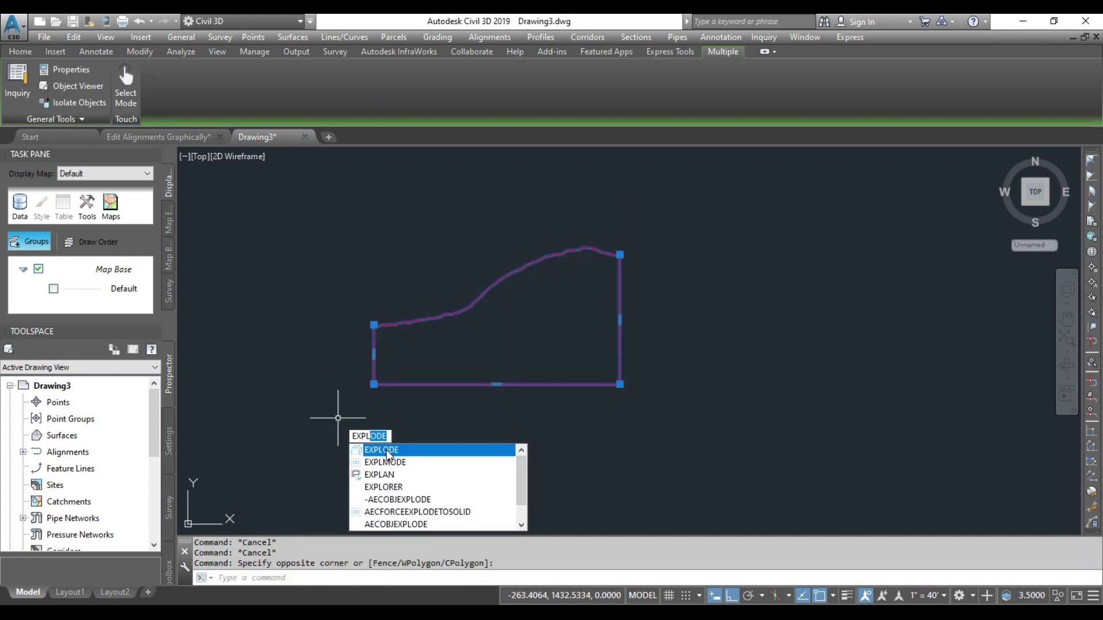
left_click(387, 455)
Join all the exploded profile and boundary segments into a single closed polyline
left_click(684, 412)
left_click(307, 218)
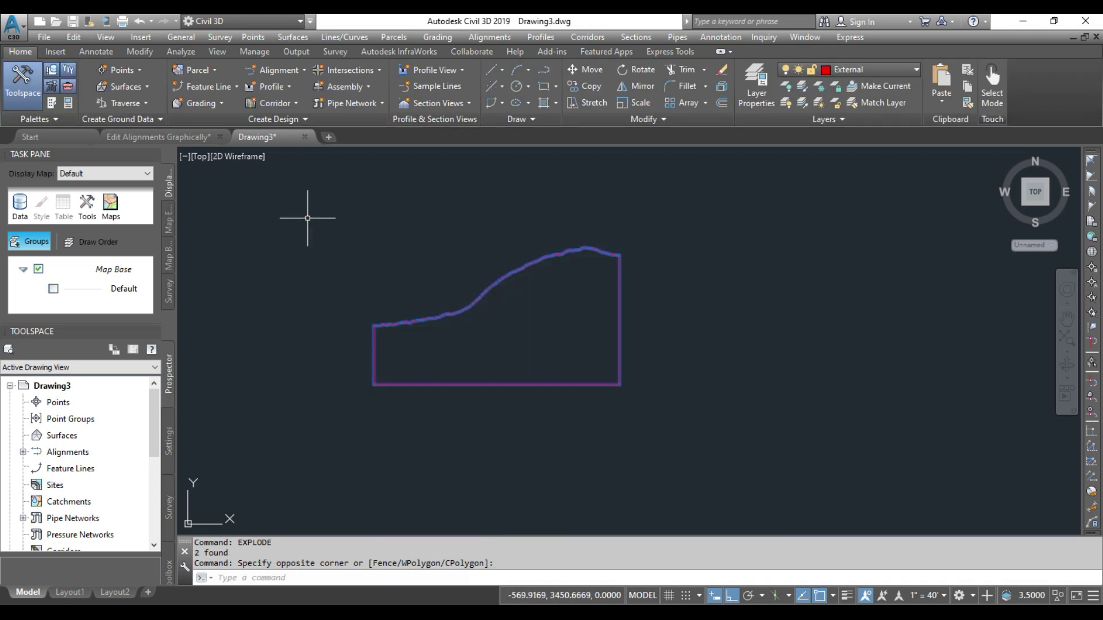
key("Escape")
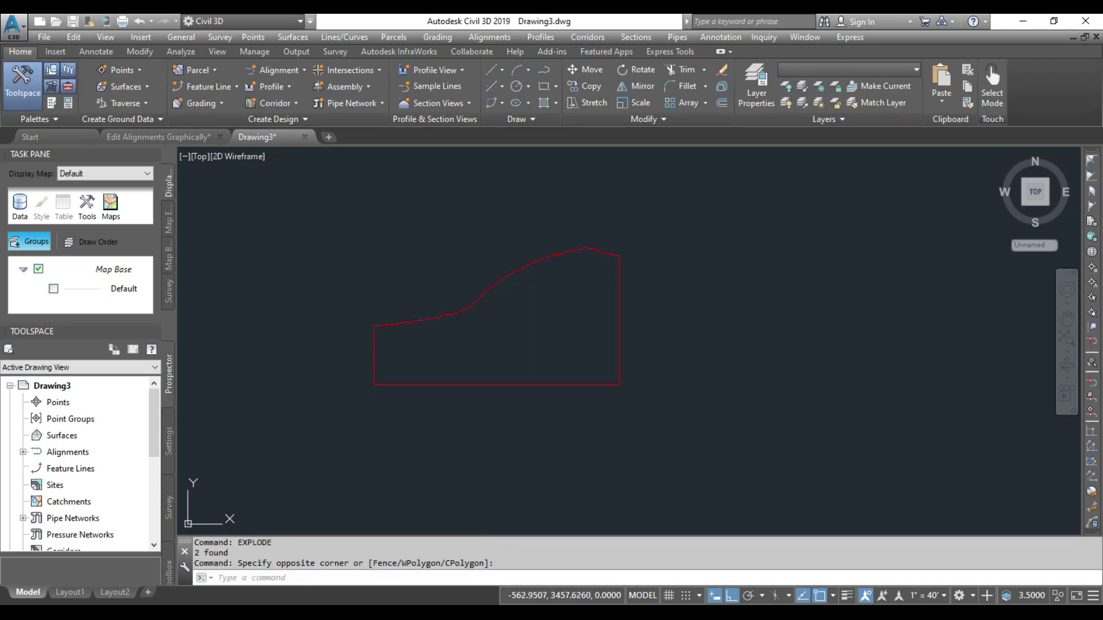
left_click(617, 316)
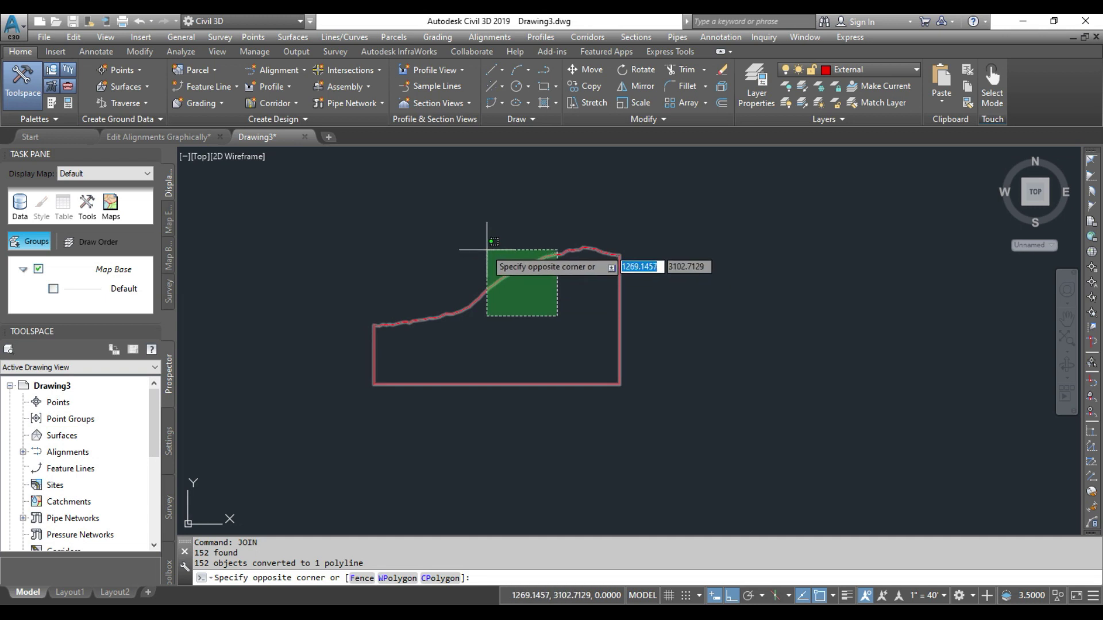
key("Escape")
scroll(570, 300, "up", 2)
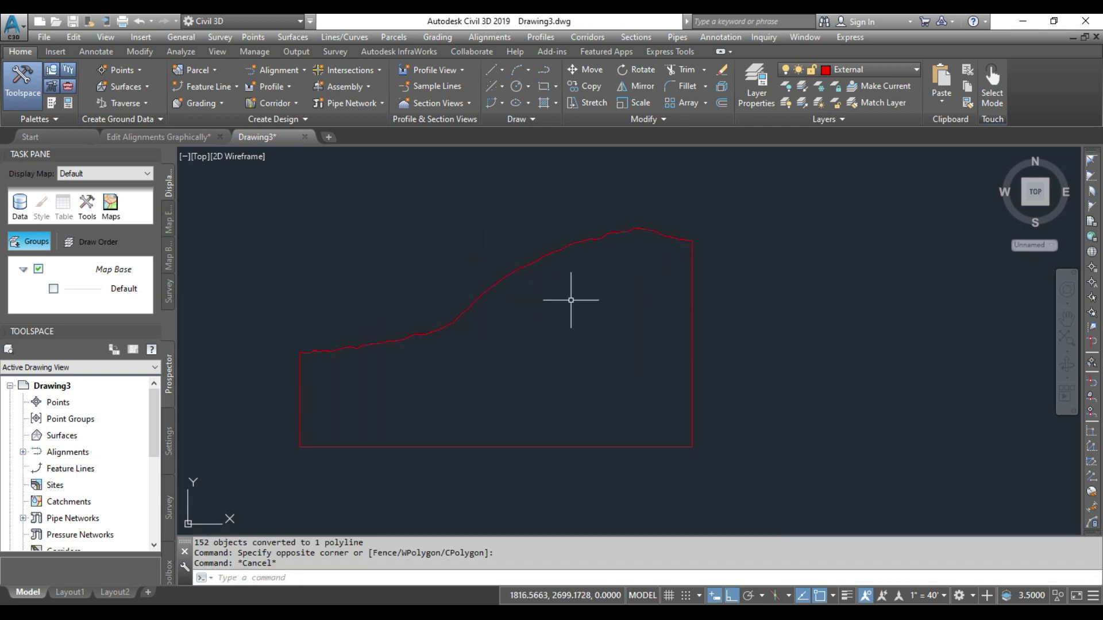
Make the Material layer the current layer
left_click(894, 69)
left_click(894, 70)
left_click(894, 69)
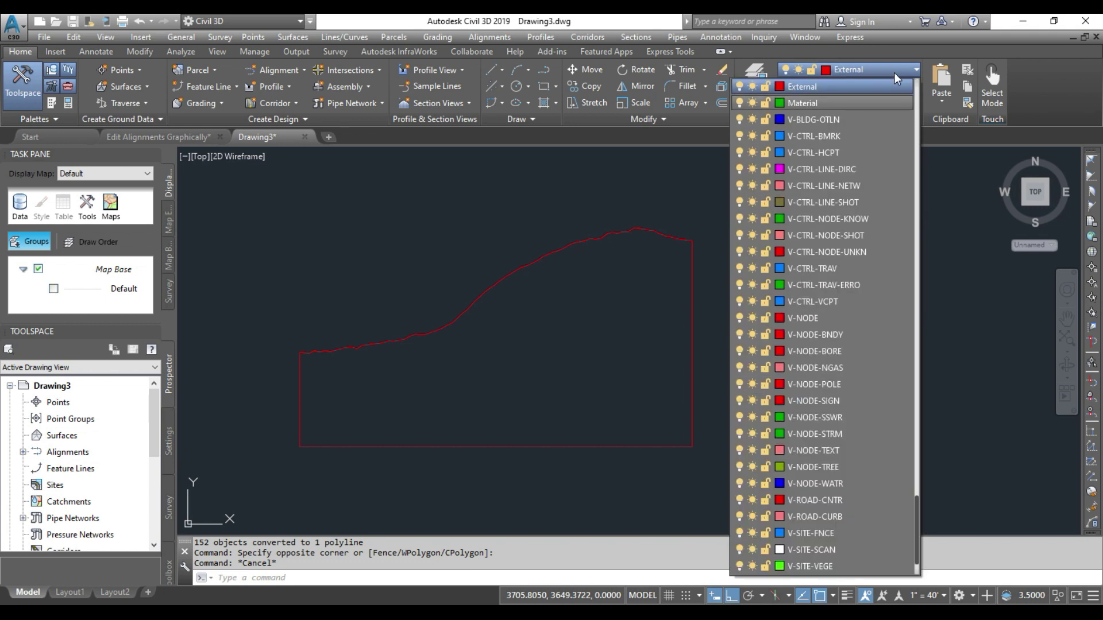
left_click(804, 103)
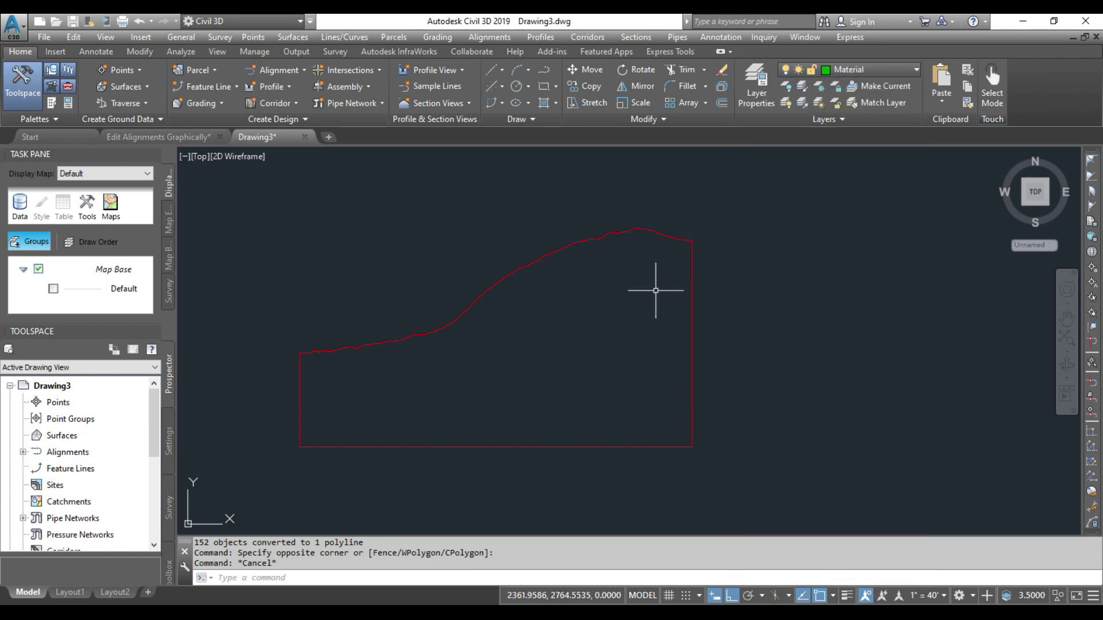
Draw a polyline from about (2585, 2093) on the boundary's right edge to its lower-left corner, turning Ortho off
key("Escape")
type("PL")
key("Return")
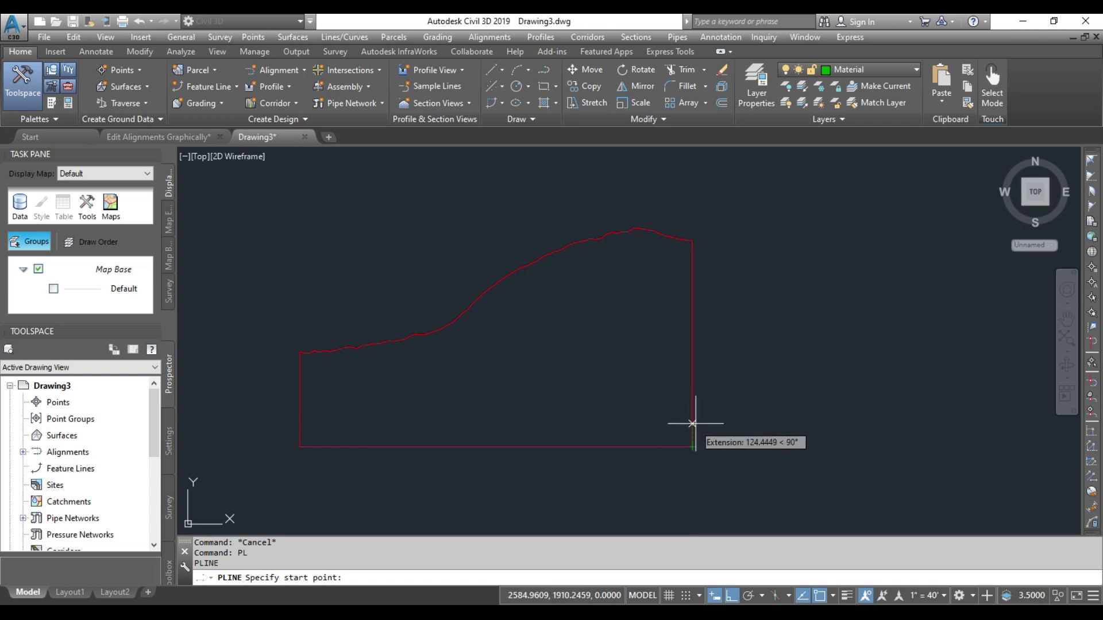
left_click(691, 396)
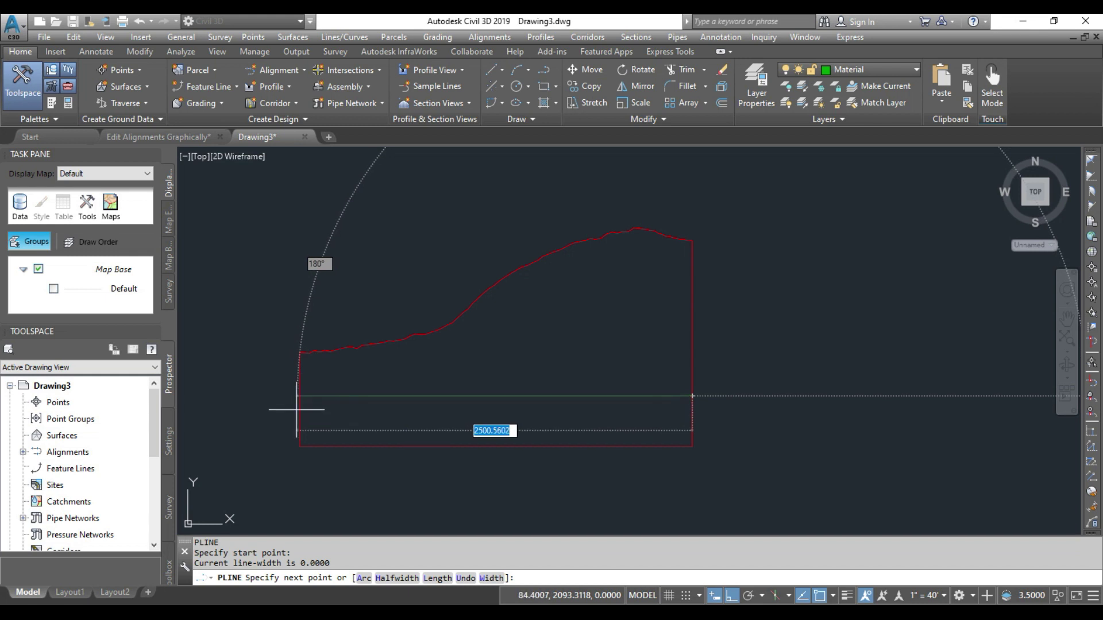
left_click(733, 596)
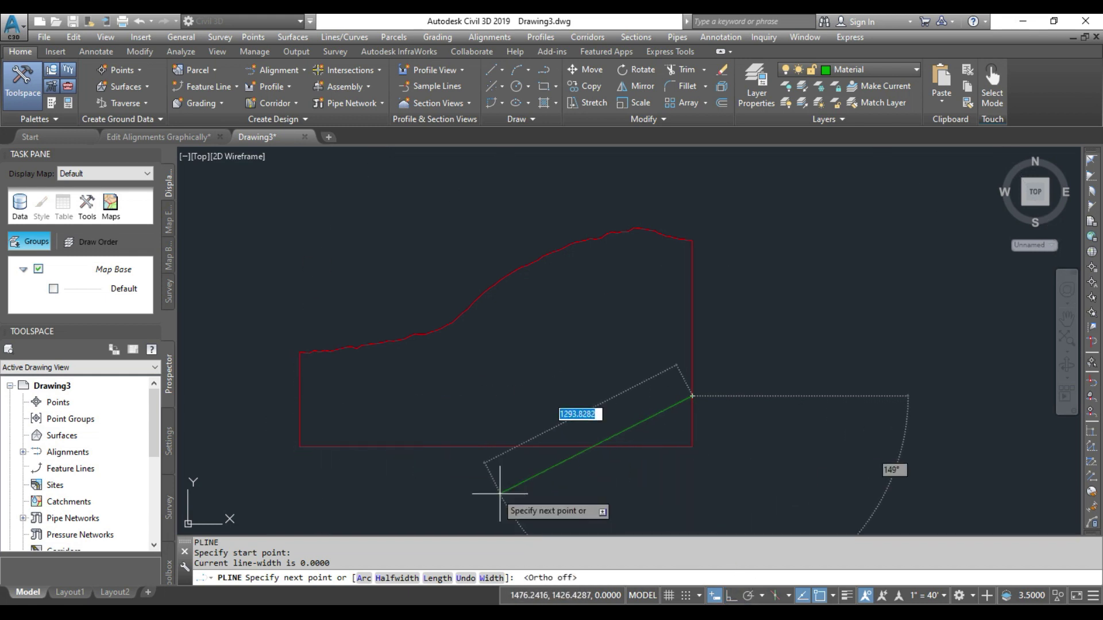
left_click(300, 446)
right_click(351, 410)
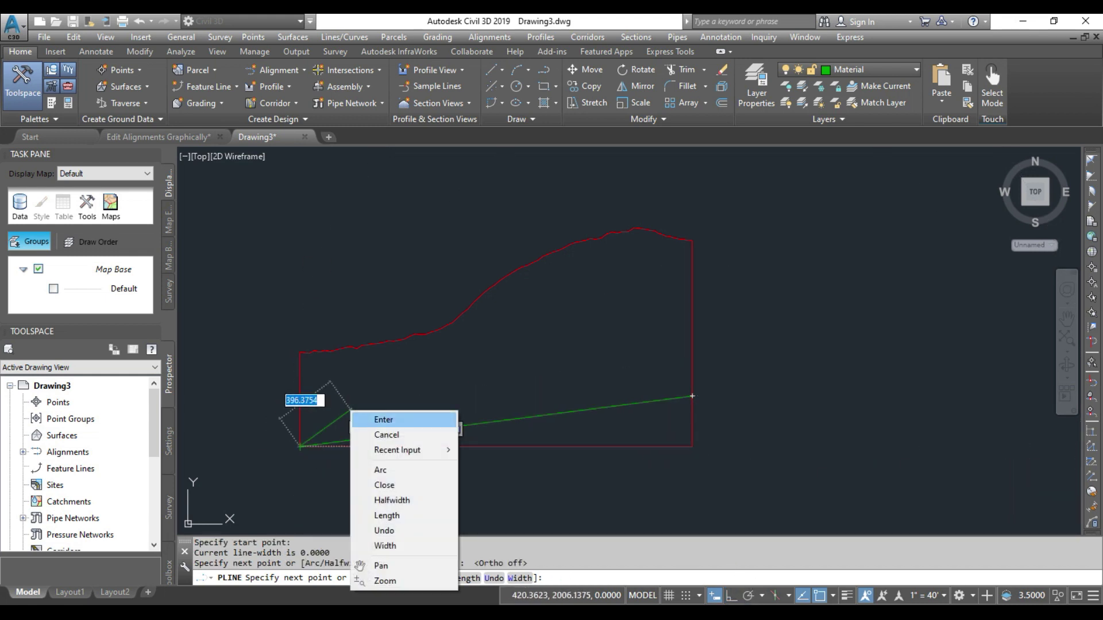
left_click(381, 421)
Draw a second material polyline above the first, from the boundary's right edge to about (100, 2102) on its left edge
type("pl")
key("Return")
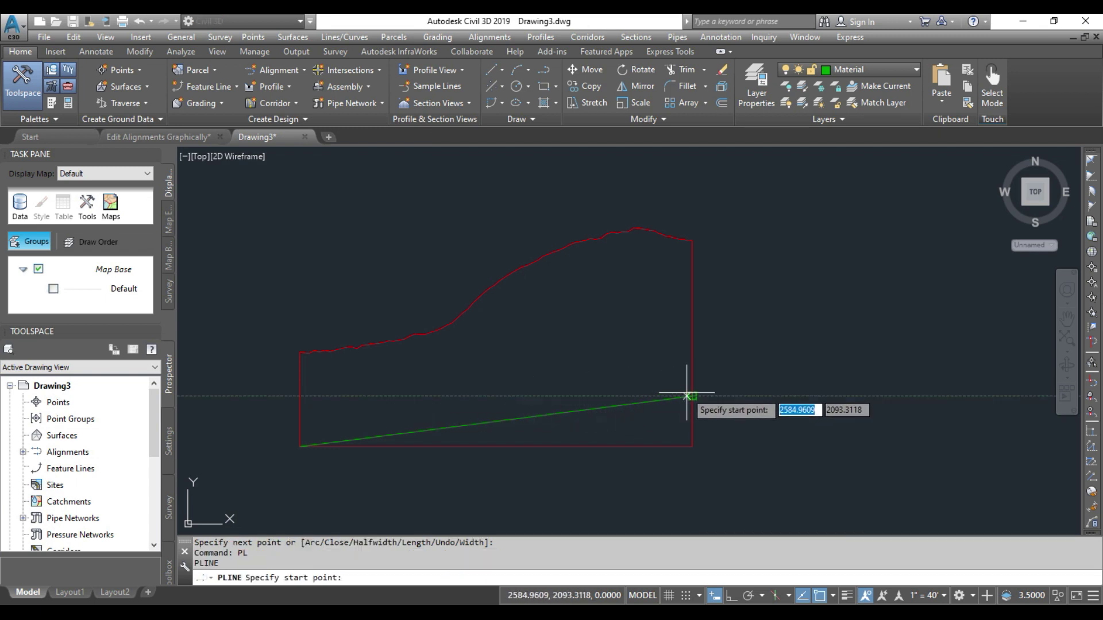
left_click(691, 357)
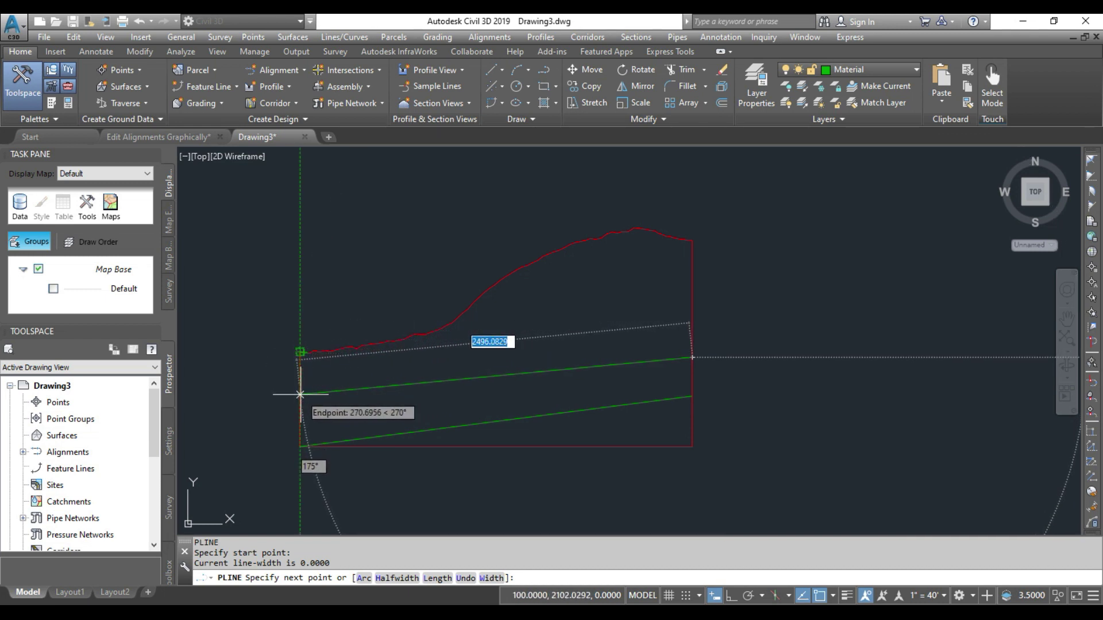
left_click(299, 394)
right_click(394, 358)
left_click(426, 365)
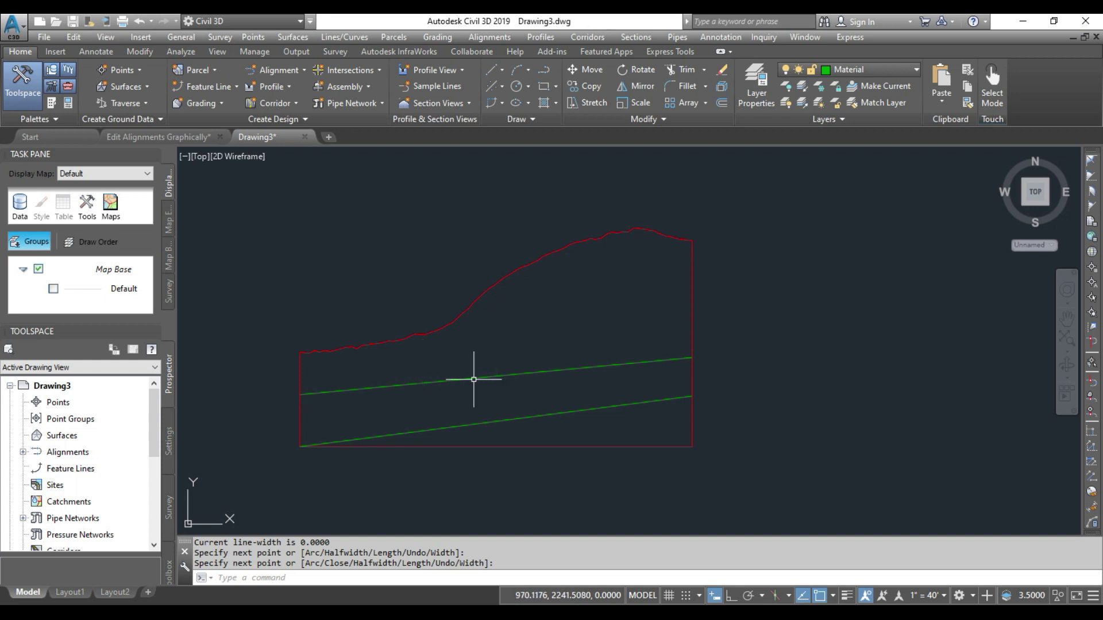
key("Escape")
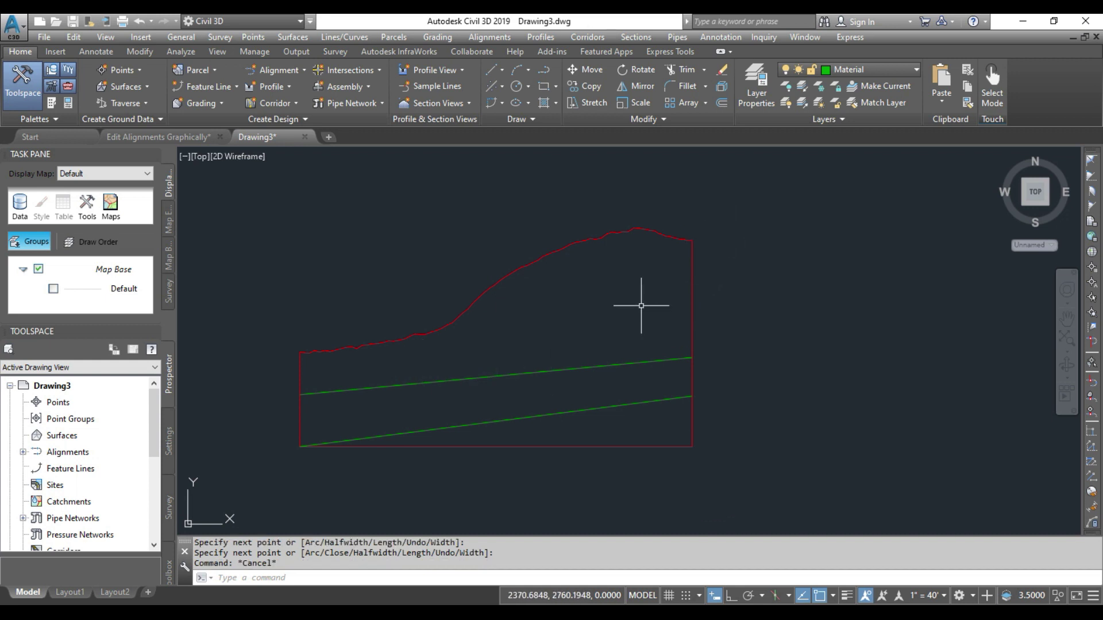
Try to join the two green material polylines with the Join command
left_click(629, 409)
left_click(591, 363)
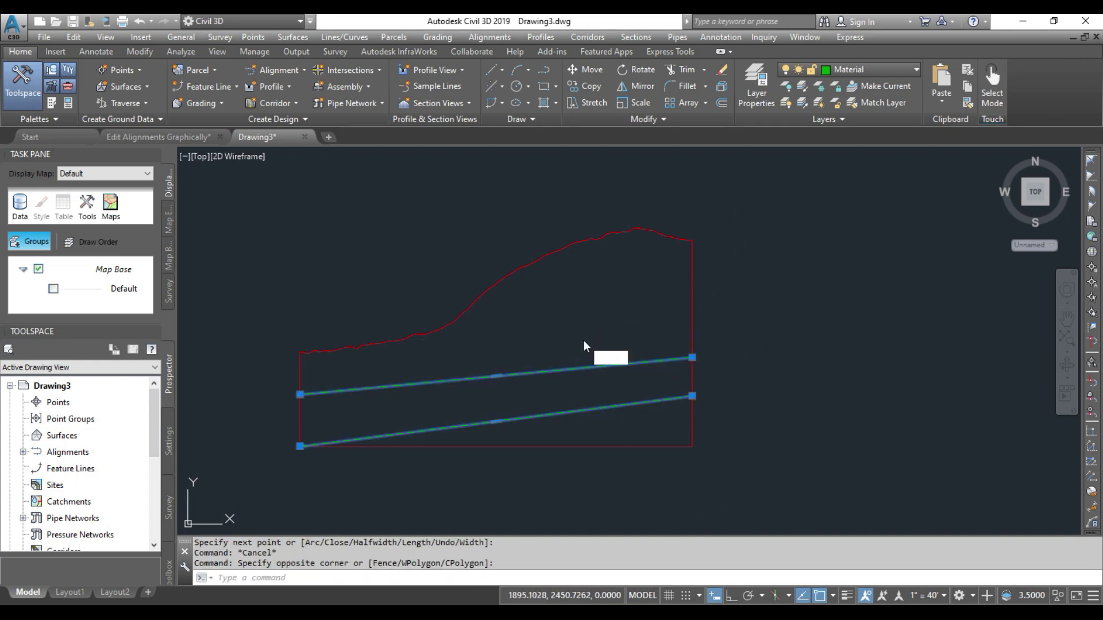
type("join")
key("Return")
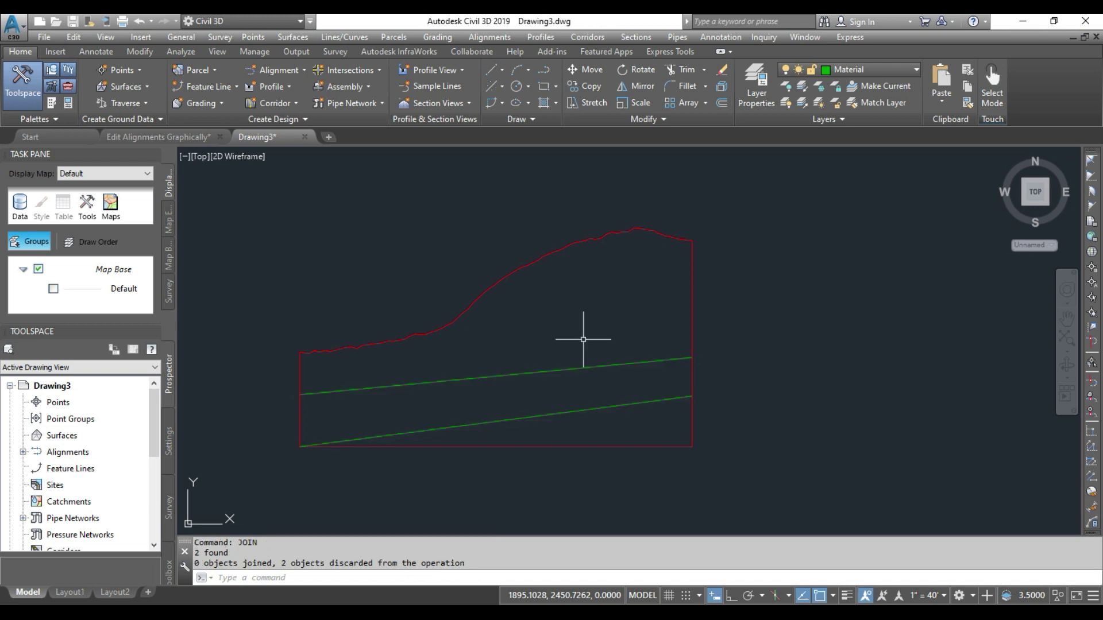
Export the section drawing with DXFOUT as Section_3 in AutoCAD 2018 DXF format, into the dxf_Section3 folder under Documents
left_click(722, 196)
left_click(320, 472)
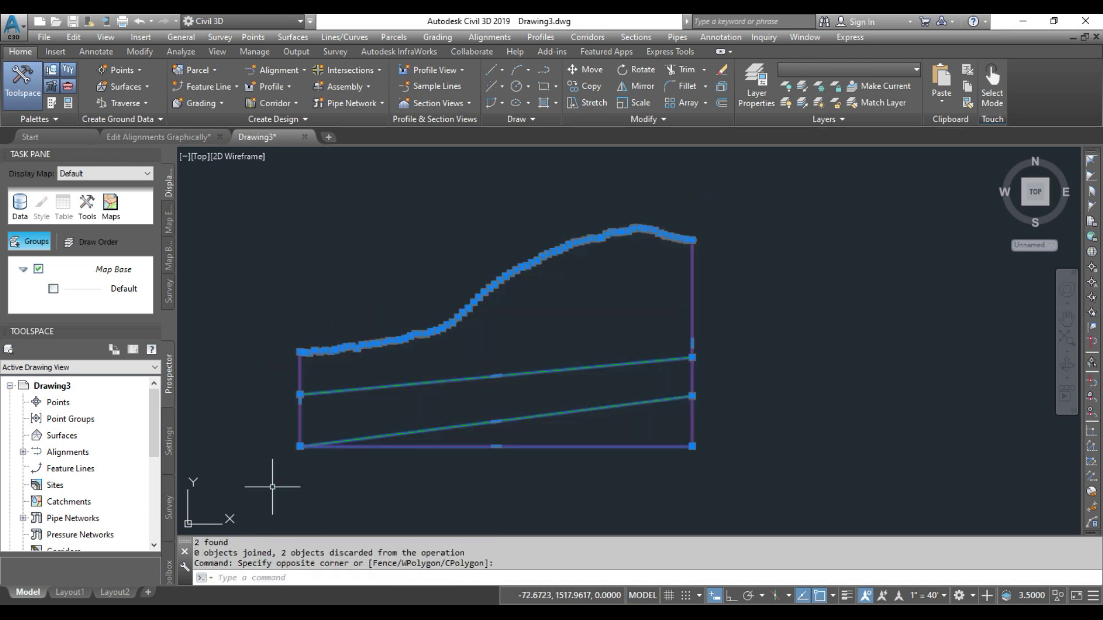
type("dxfout")
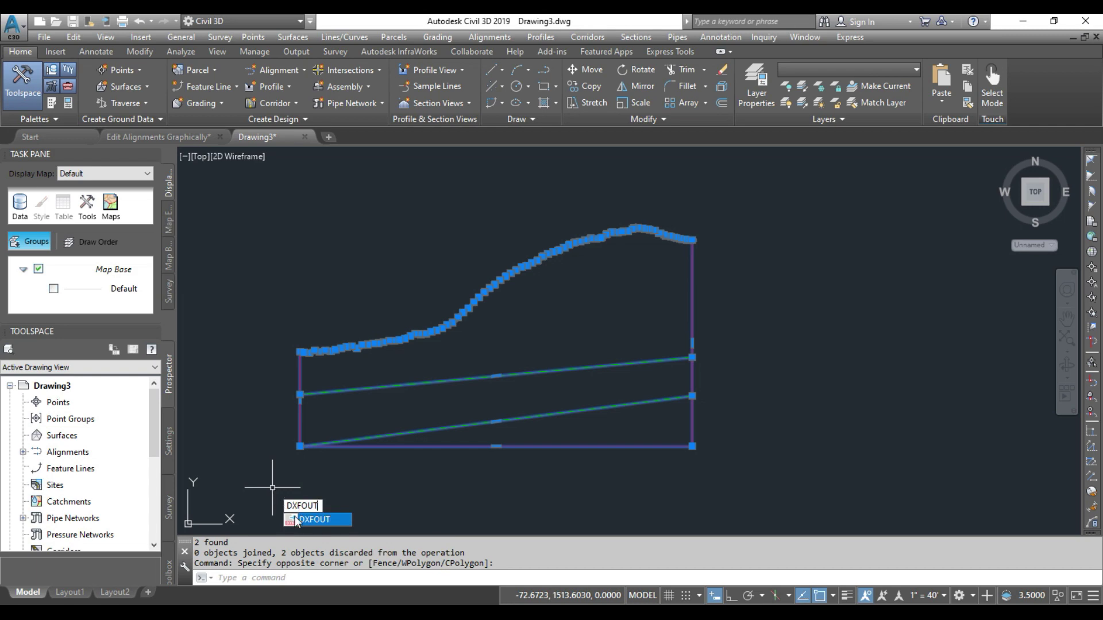
left_click(296, 521)
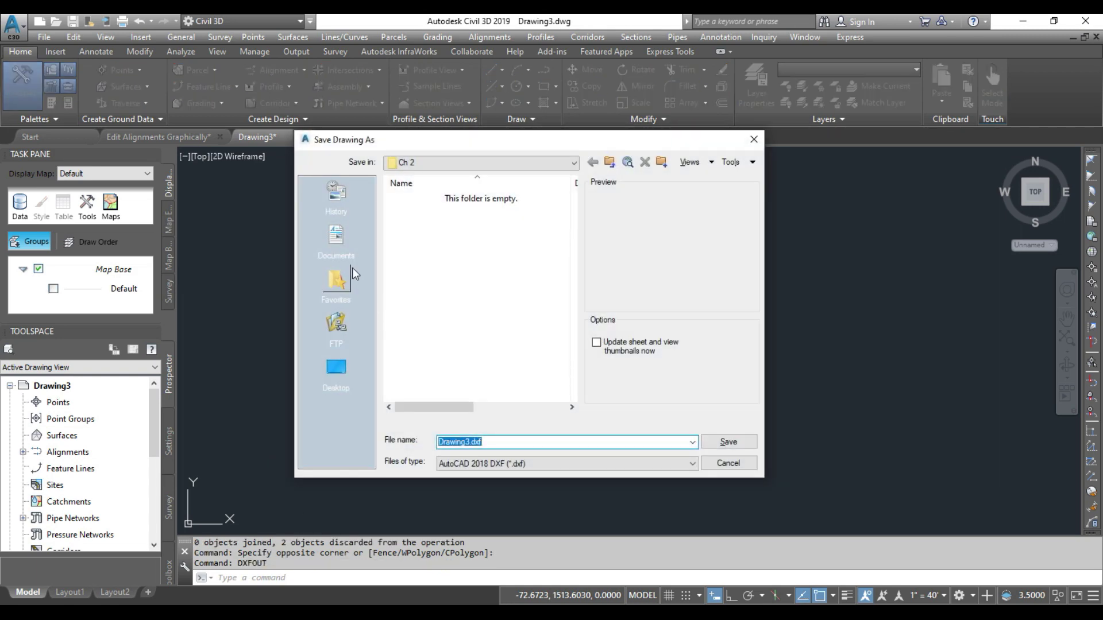
left_click(344, 248)
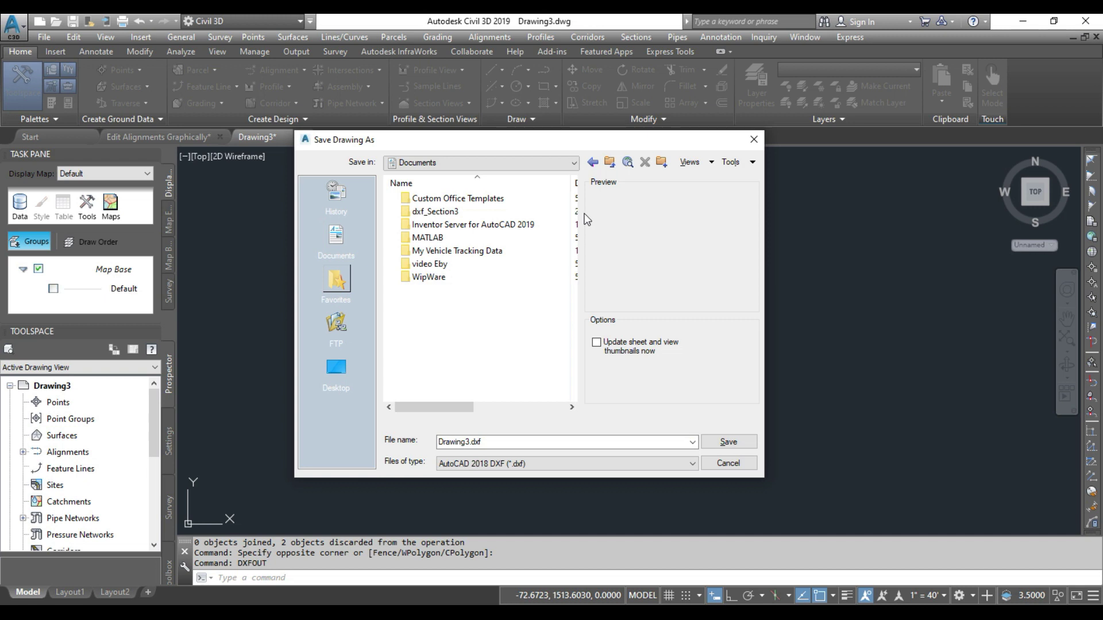
double_click(460, 214)
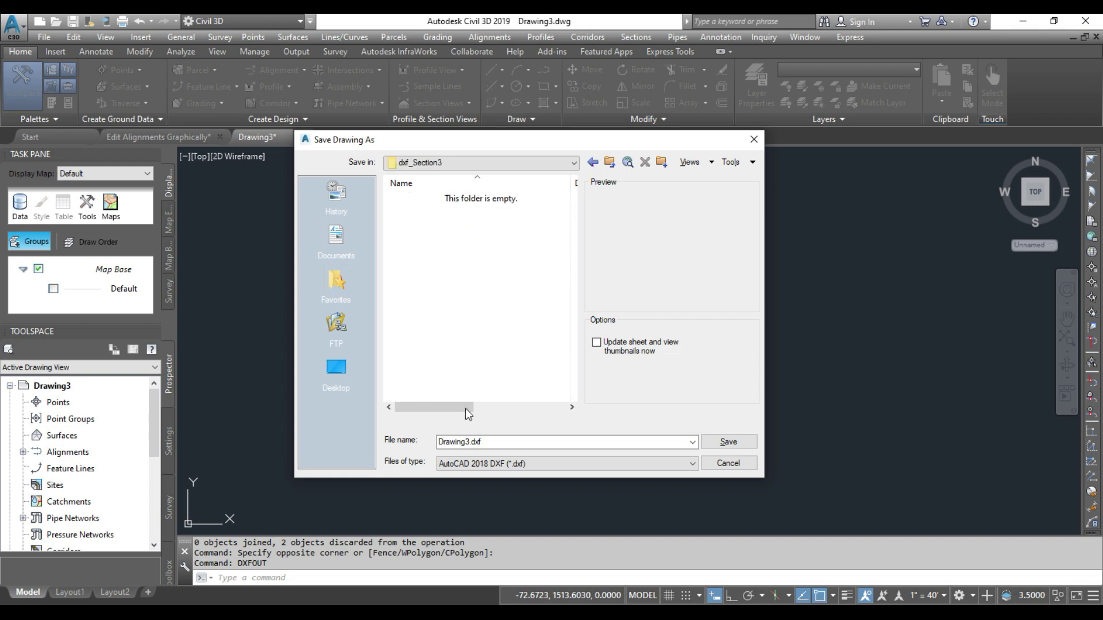
double_click(496, 442)
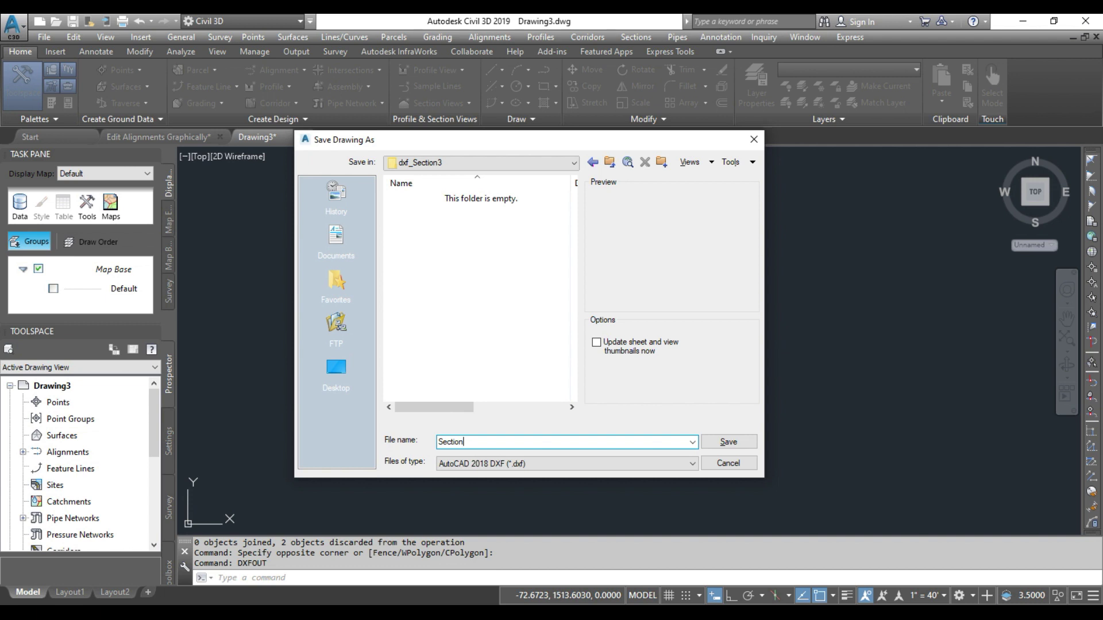
left_click(728, 442)
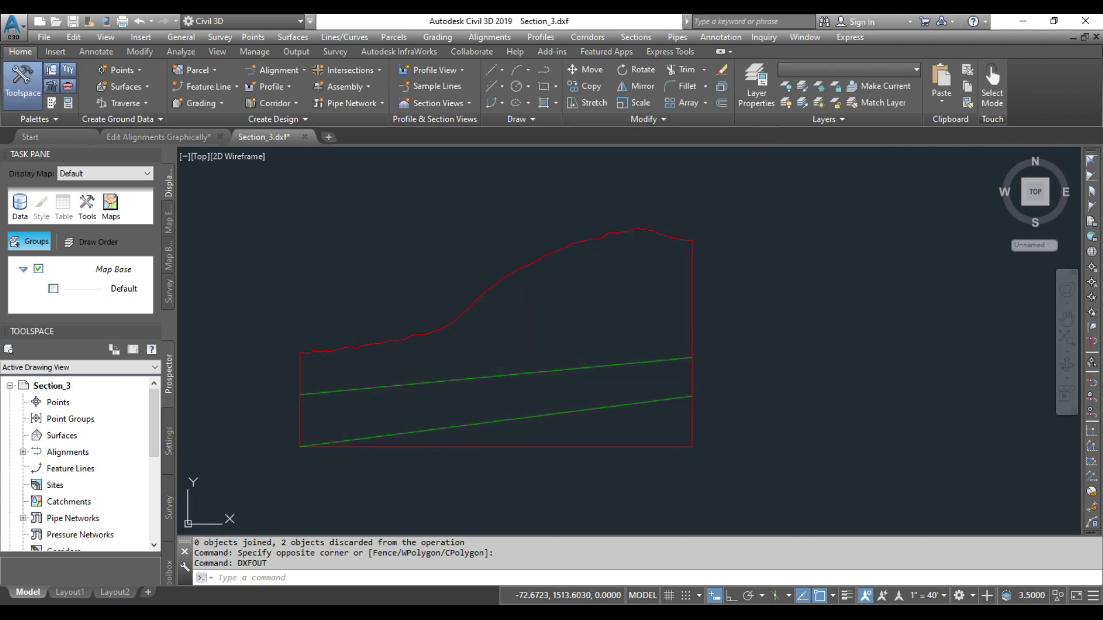
Switch to Slide and import the external boundary from the exported section DXF file
left_click(432, 601)
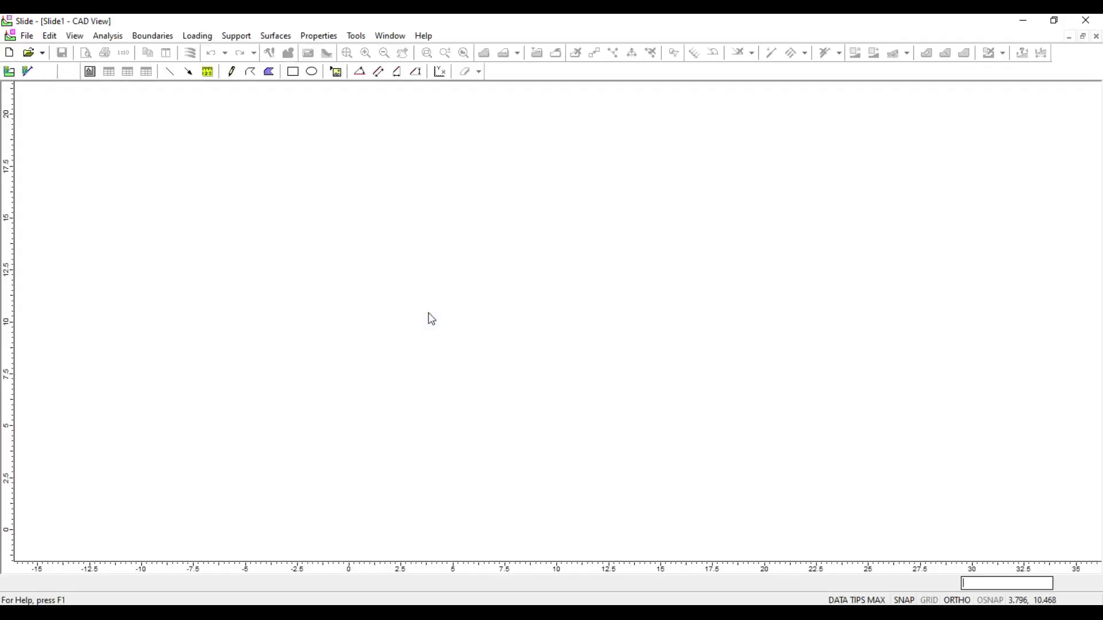
left_click(26, 35)
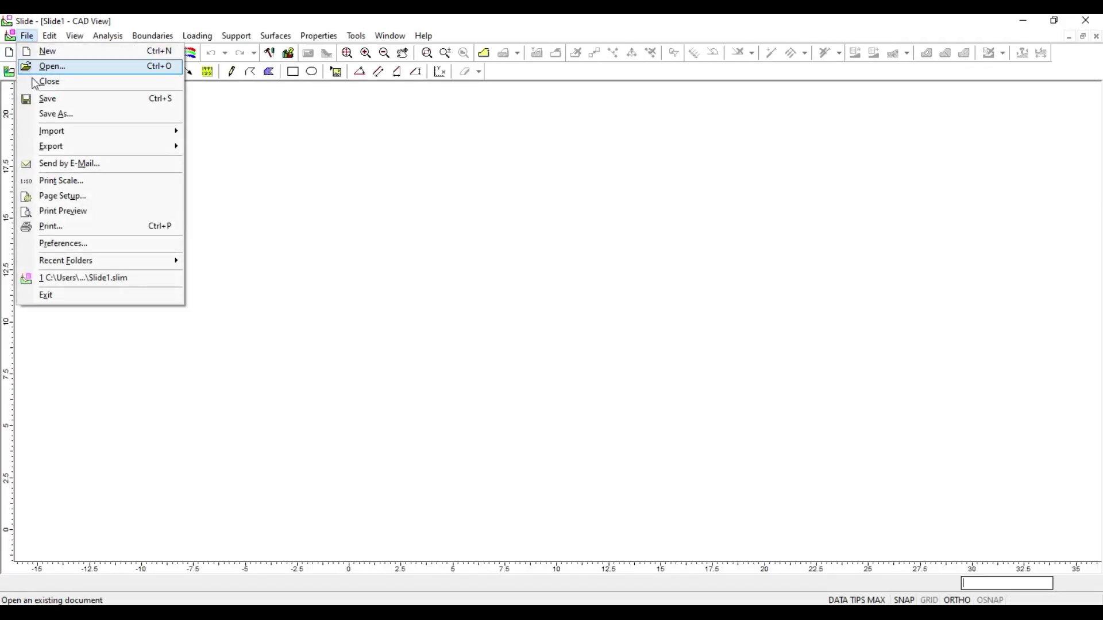
mouse_move(57, 133)
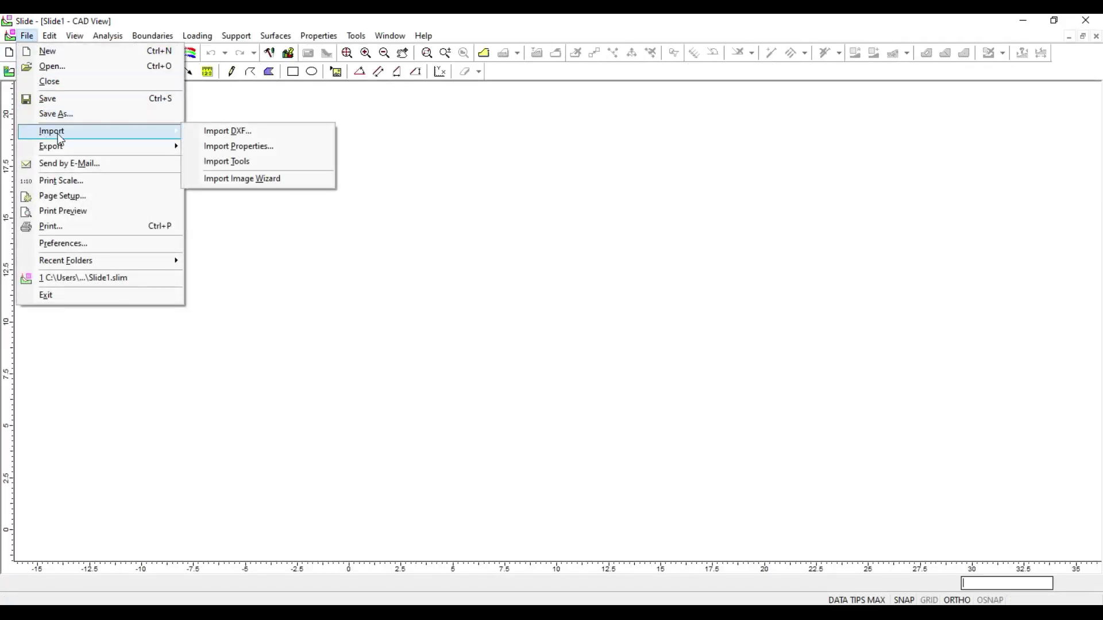
left_click(230, 132)
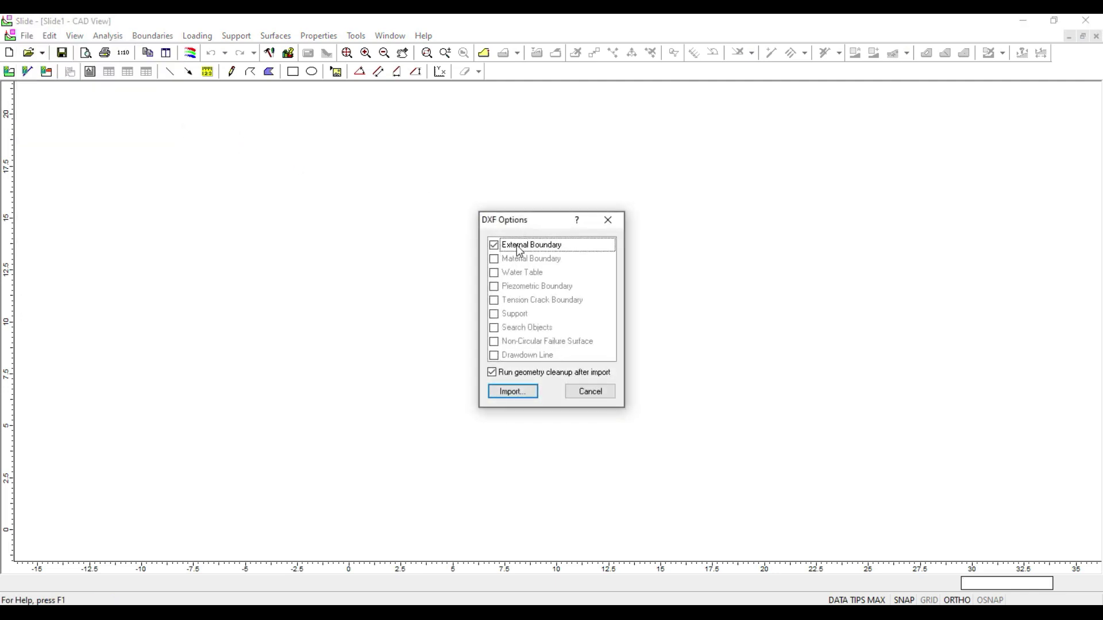
left_click(514, 392)
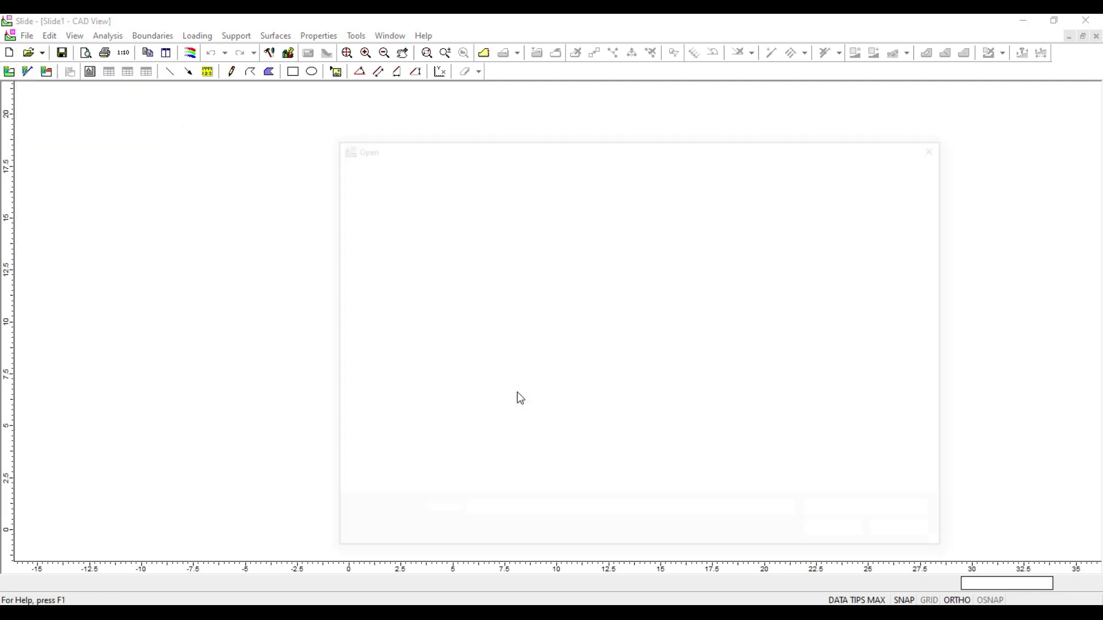
left_click(487, 230)
left_click(829, 537)
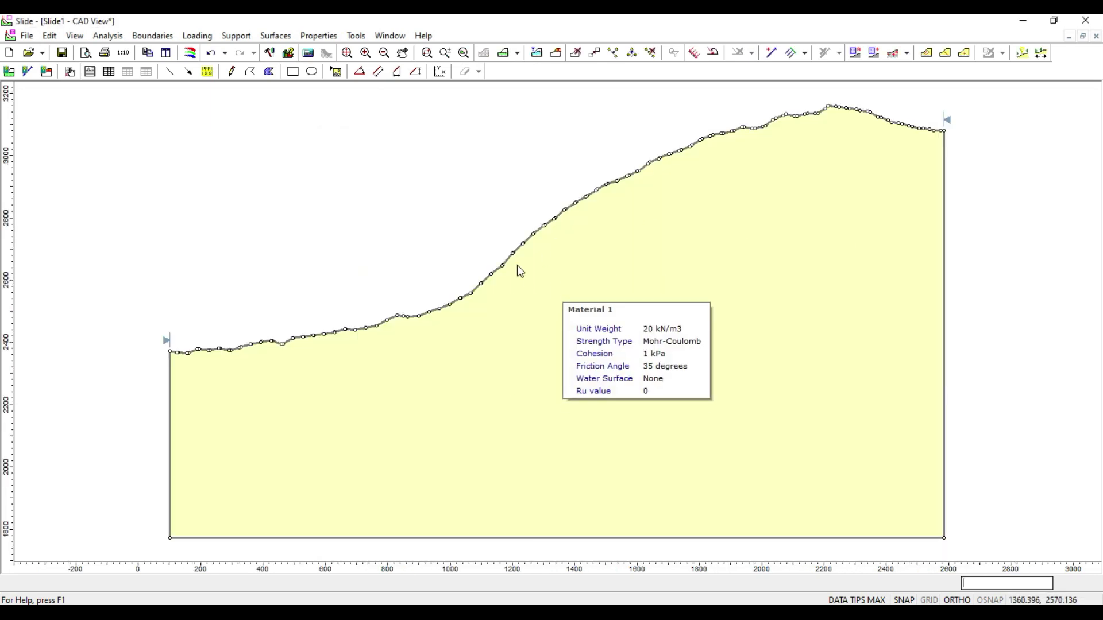
Import the material boundaries from the exported section DXF file, with geometry cleanup run after the import
left_click(26, 35)
mouse_move(51, 134)
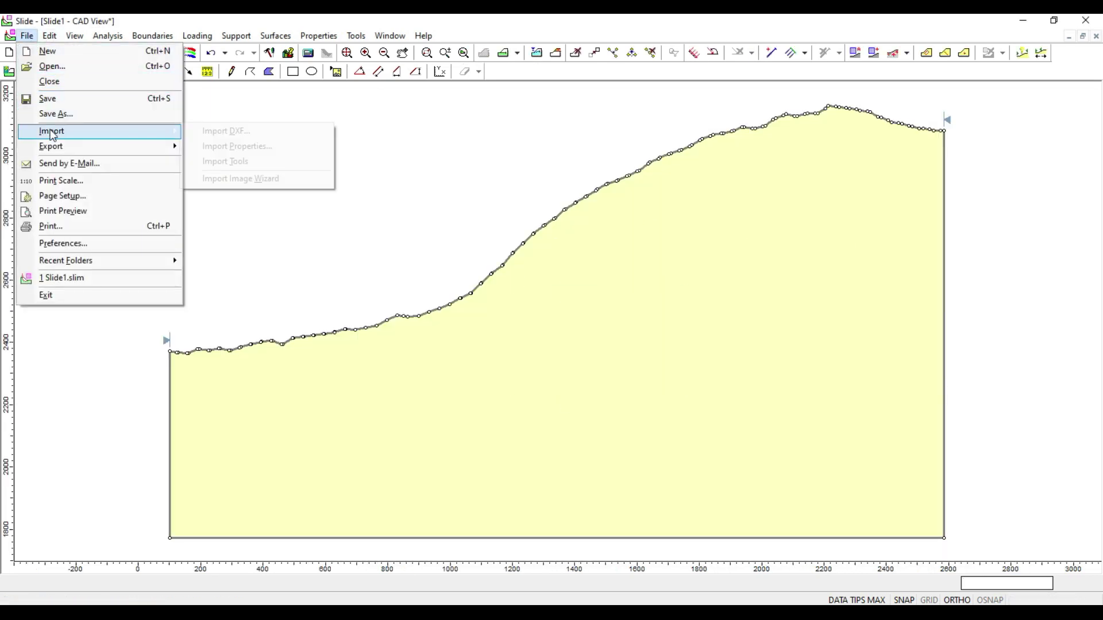
left_click(248, 132)
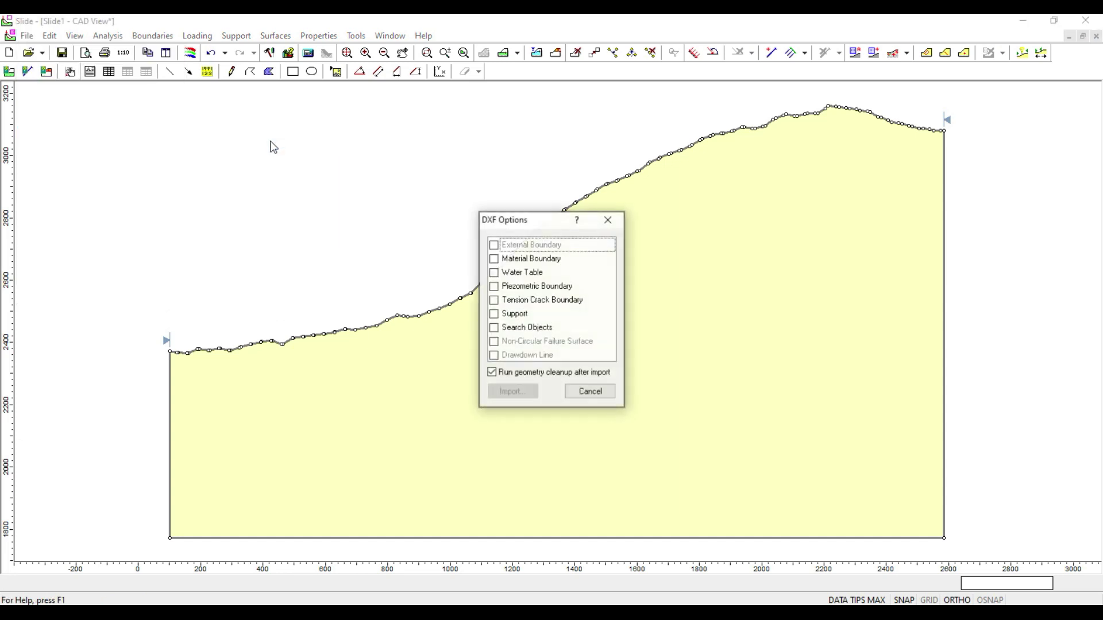
left_click(494, 260)
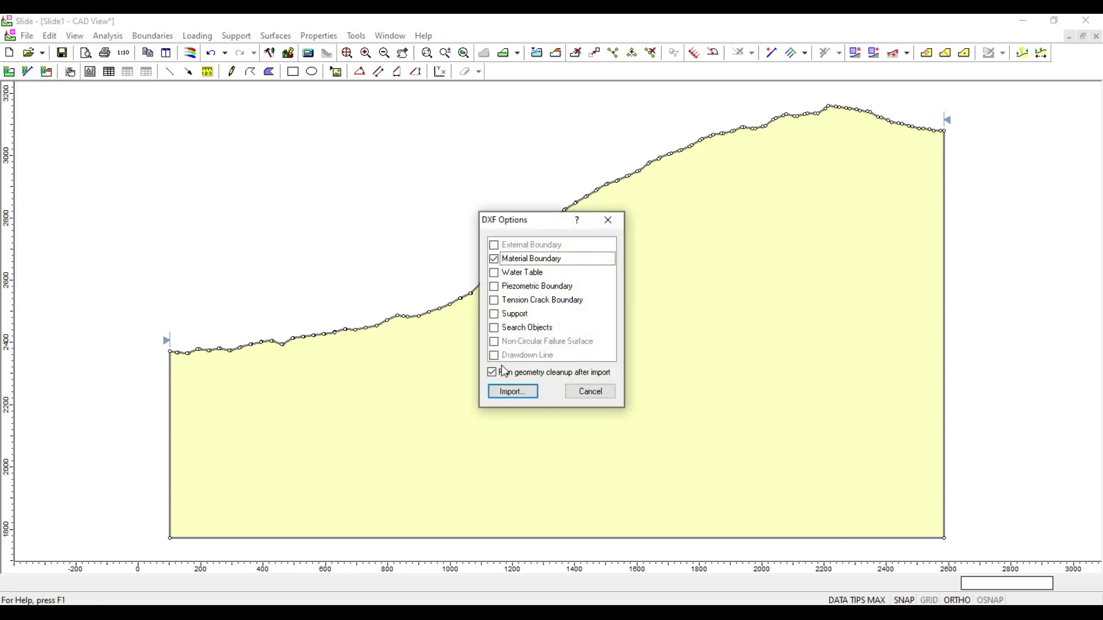
left_click(503, 391)
left_click(475, 229)
double_click(475, 229)
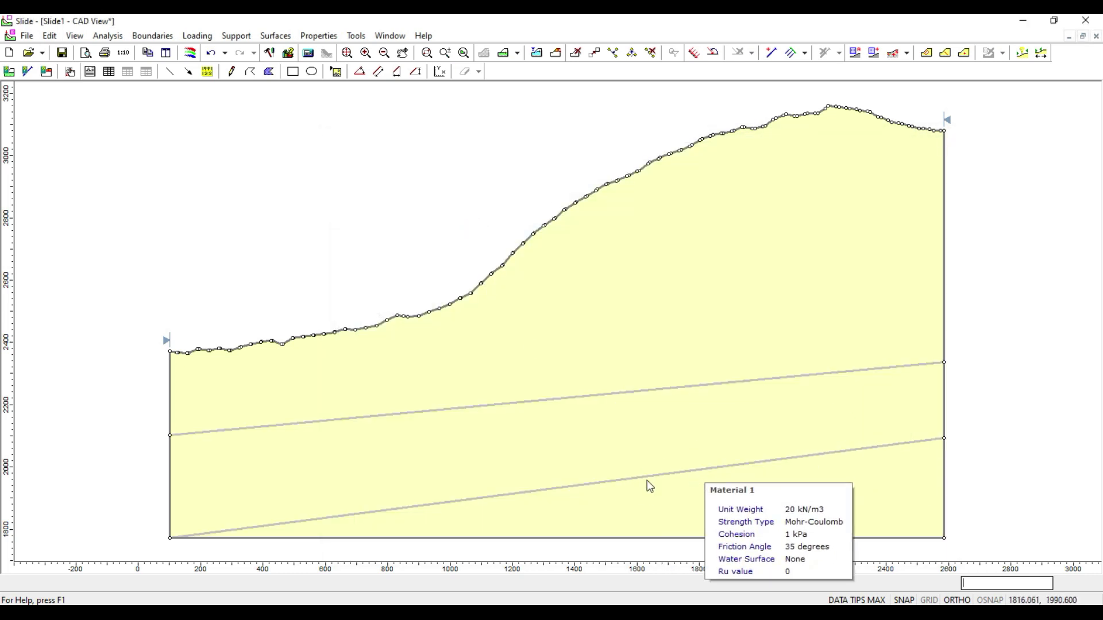
Open the project settings and set the stress units to Imperial
left_click(318, 35)
mouse_move(150, 37)
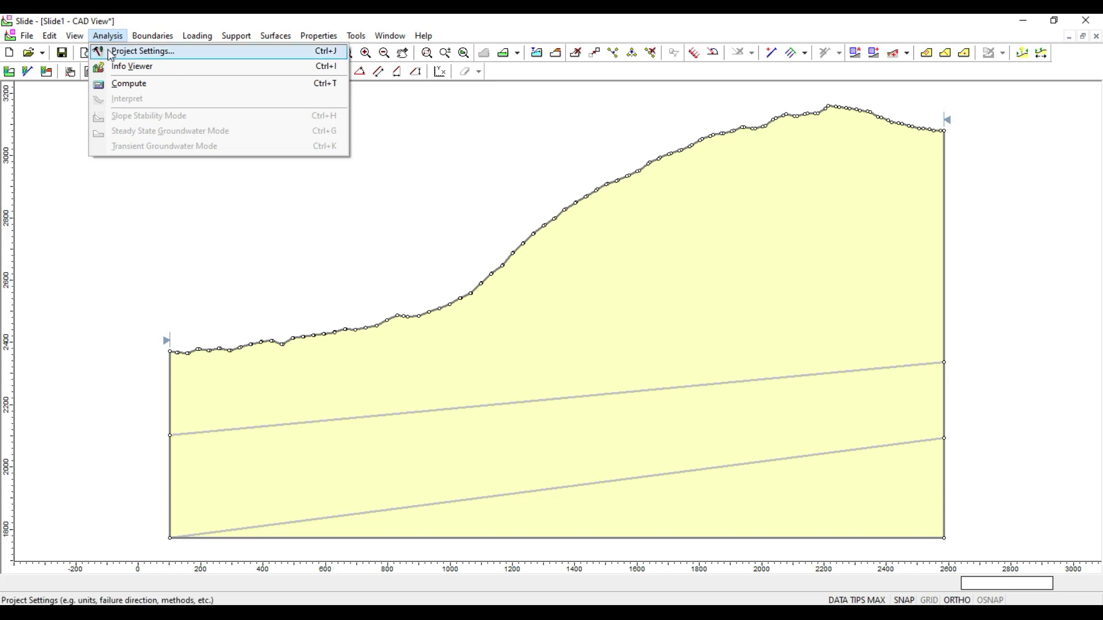
left_click(173, 84)
key("ctrl+j")
left_click_drag(445, 162, 177, 138)
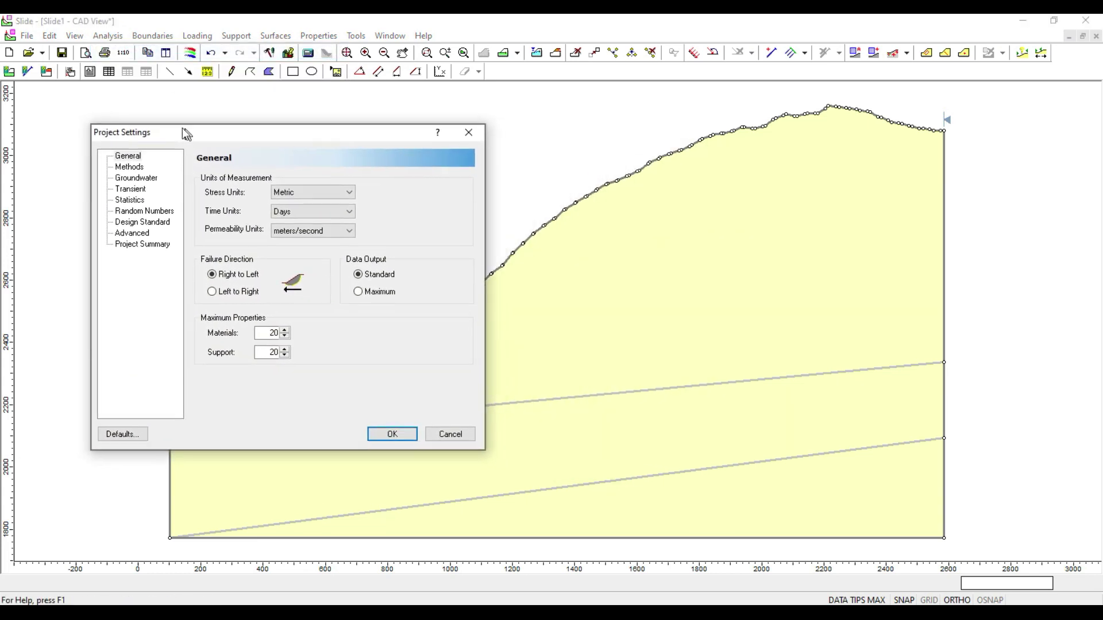
left_click(296, 191)
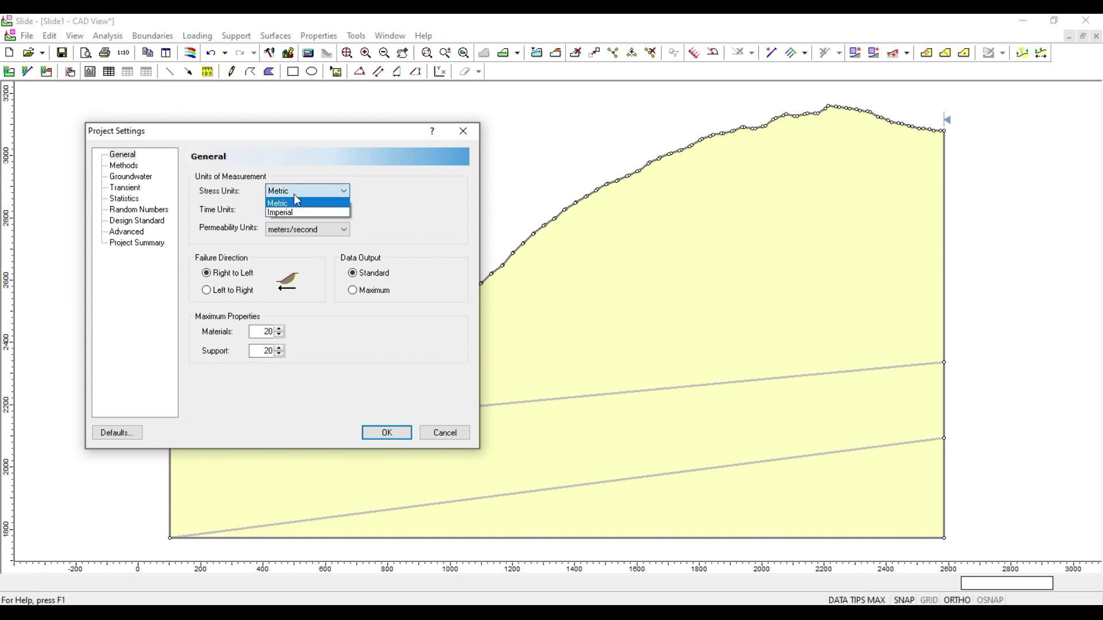
left_click(287, 211)
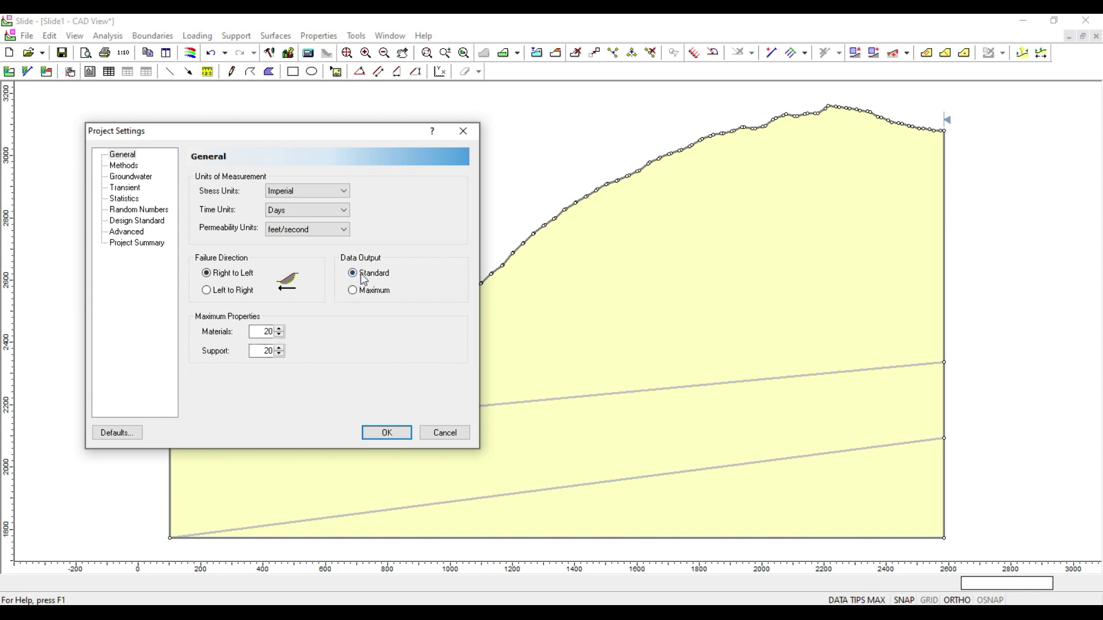
Add Spencer to the analysis methods and increase the number of slices in the convergence options
left_click(125, 166)
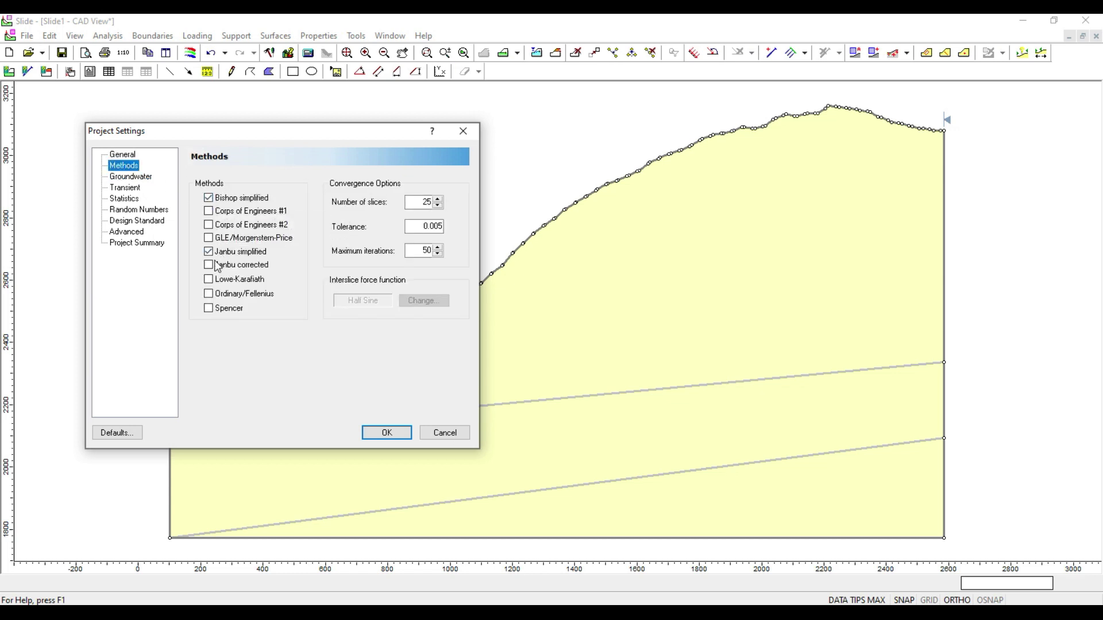
left_click(209, 309)
left_click(440, 198)
Check the groundwater method options and apply the project settings, accepting the reset of unit-dependent values
left_click(145, 179)
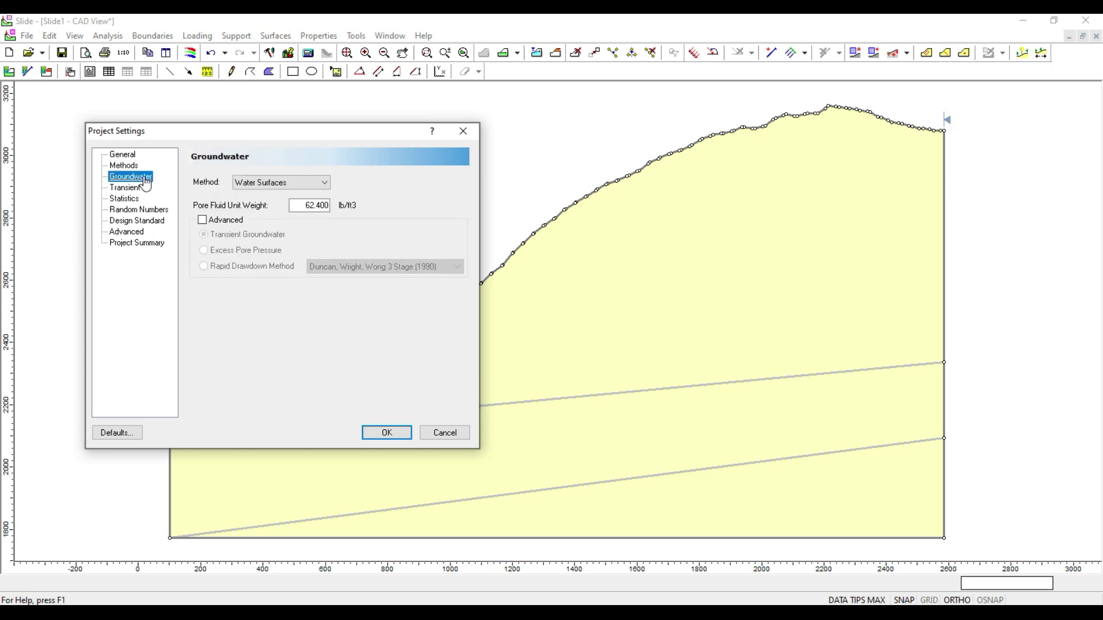
left_click(296, 181)
left_click(381, 435)
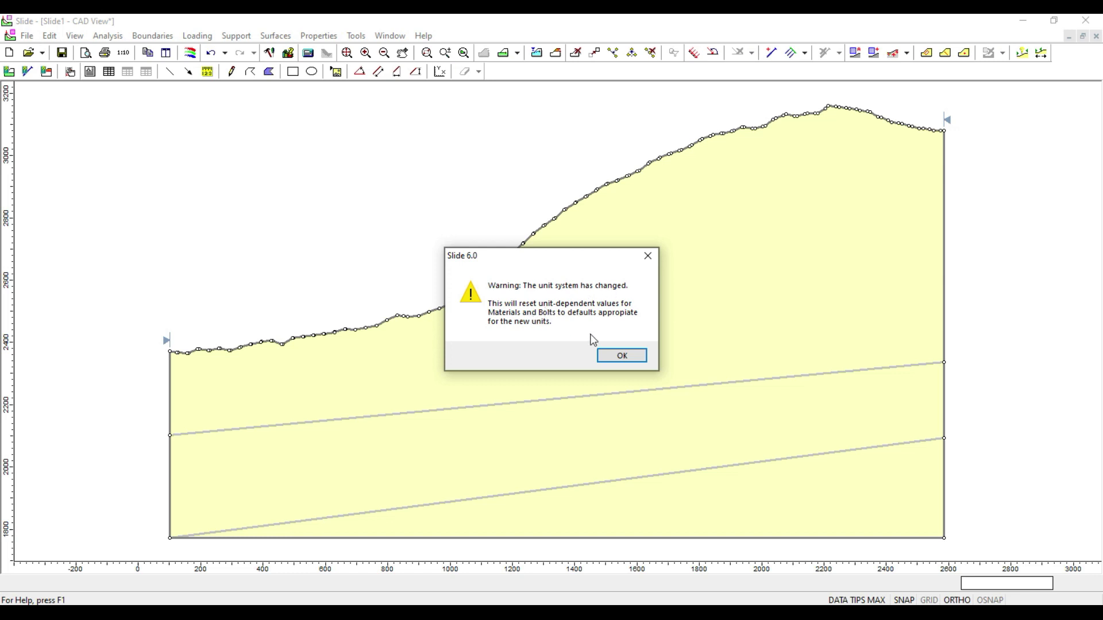
left_click(614, 357)
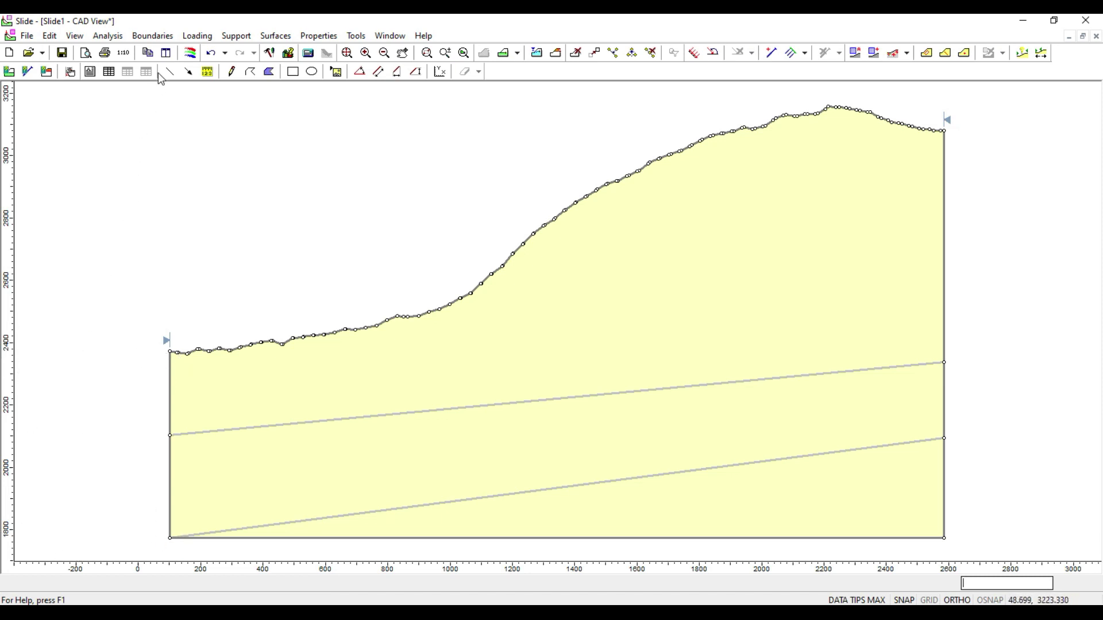
Open the material property definitions for the slope model
left_click(319, 36)
left_click(327, 51)
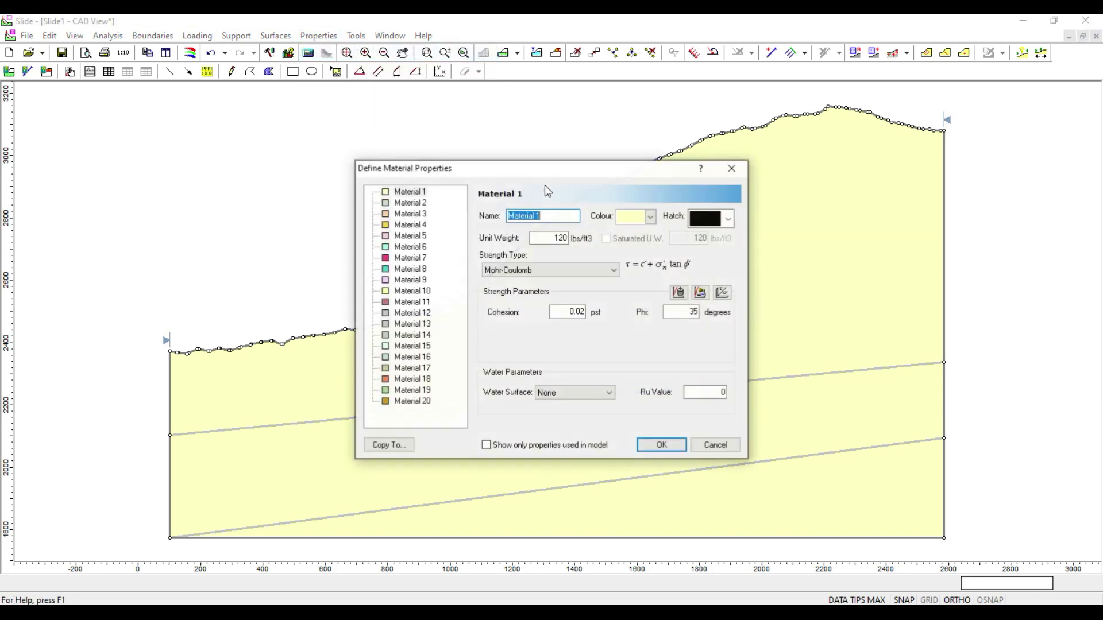